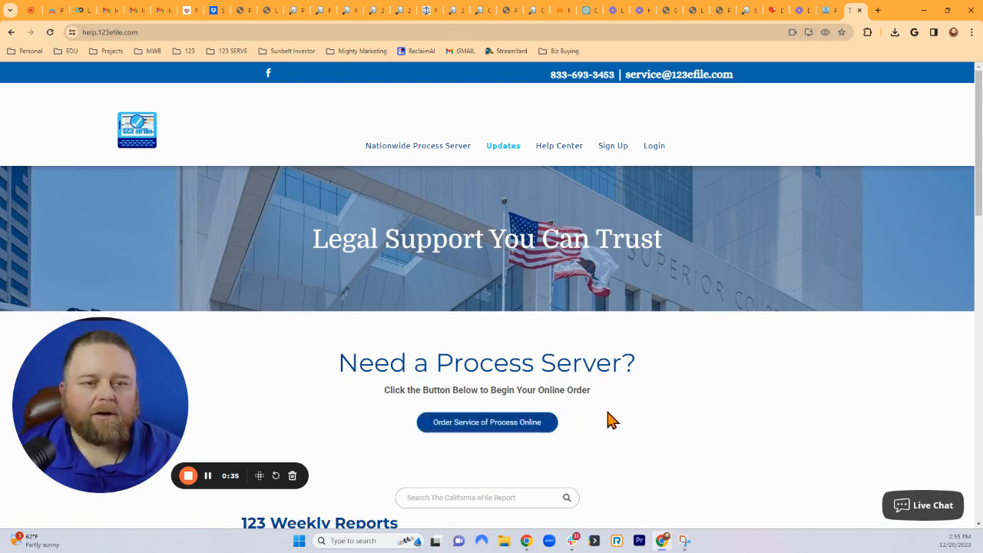
Skim the help site home page, then go to the Help Center with its search box and FAQs.
scroll(606, 420, "down", 3)
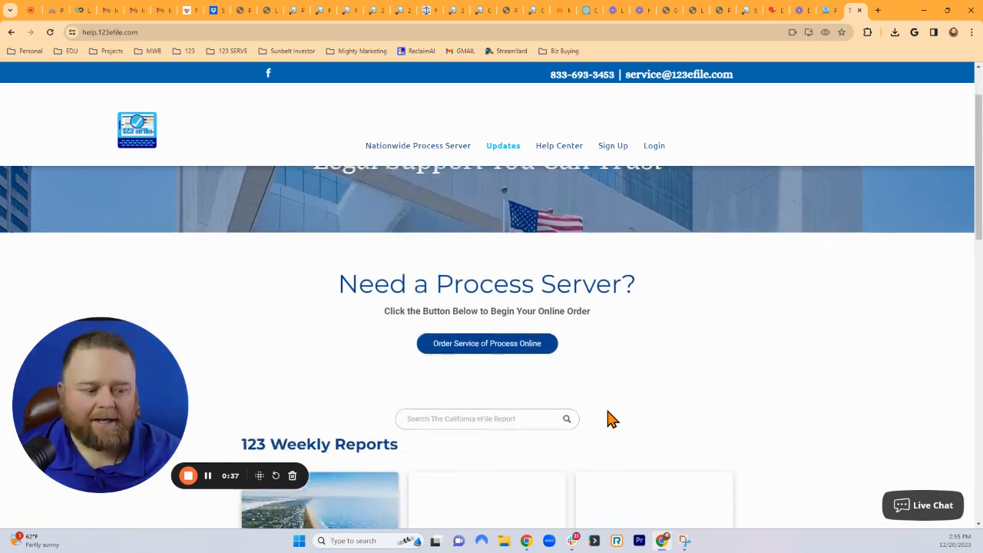
scroll(681, 411, "up", 5)
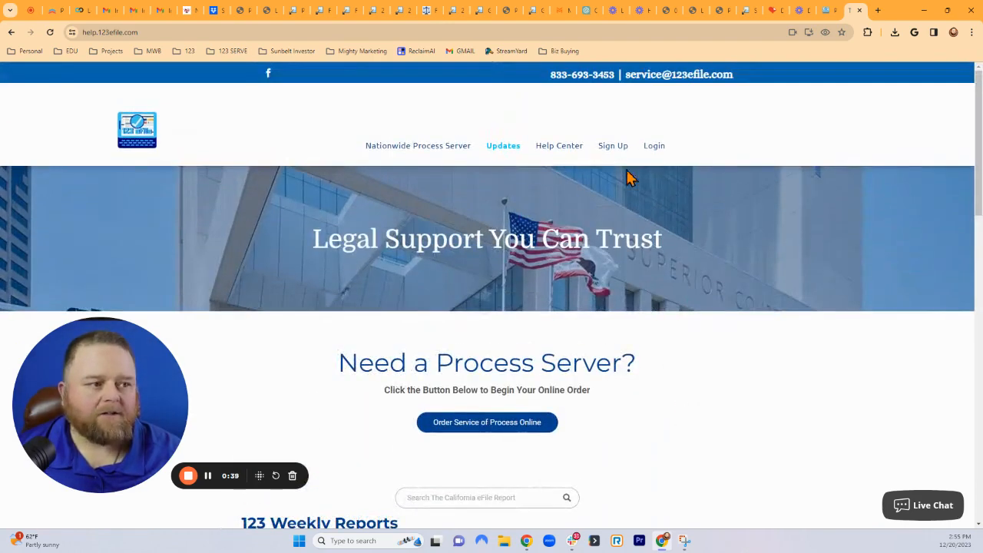
left_click(553, 157)
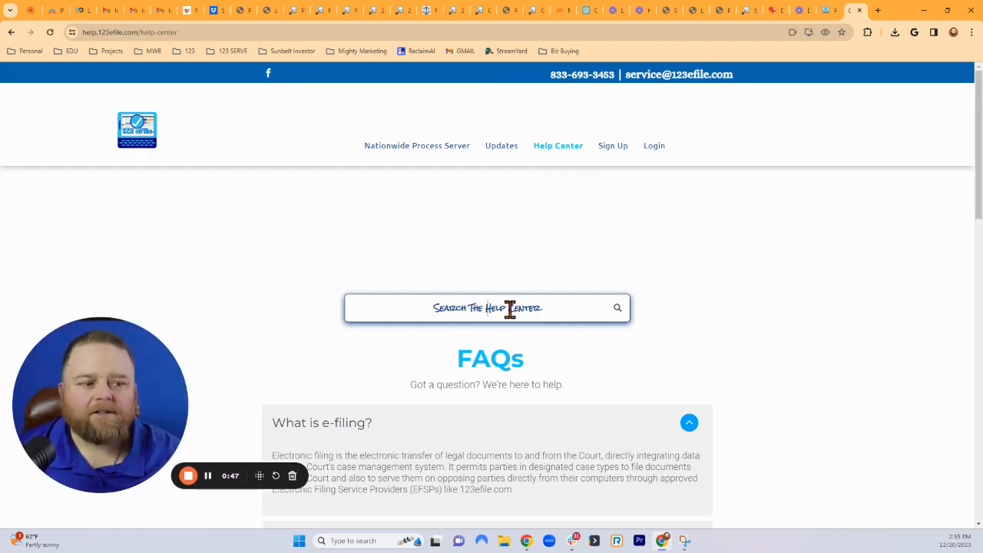
Look through the Help Center FAQs, then switch to the Payment Settings page listing saved payment methods.
scroll(745, 337, "down", 3)
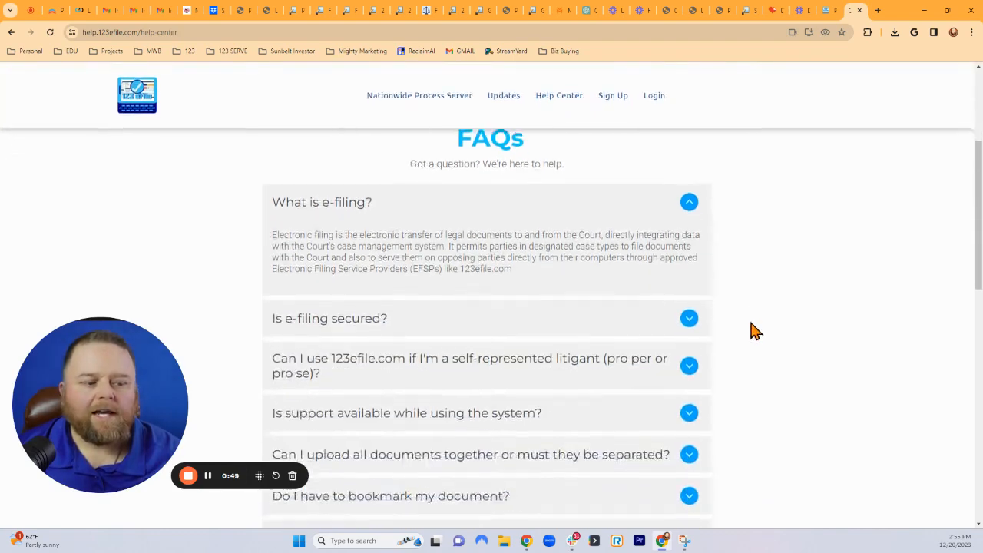
scroll(753, 331, "down", 4)
scroll(752, 331, "up", 5)
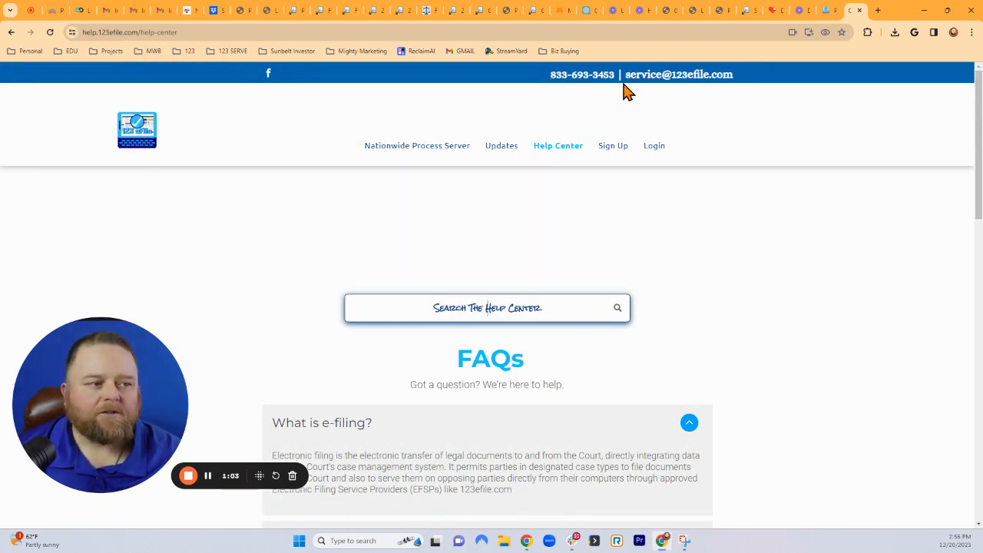
left_click(829, 15)
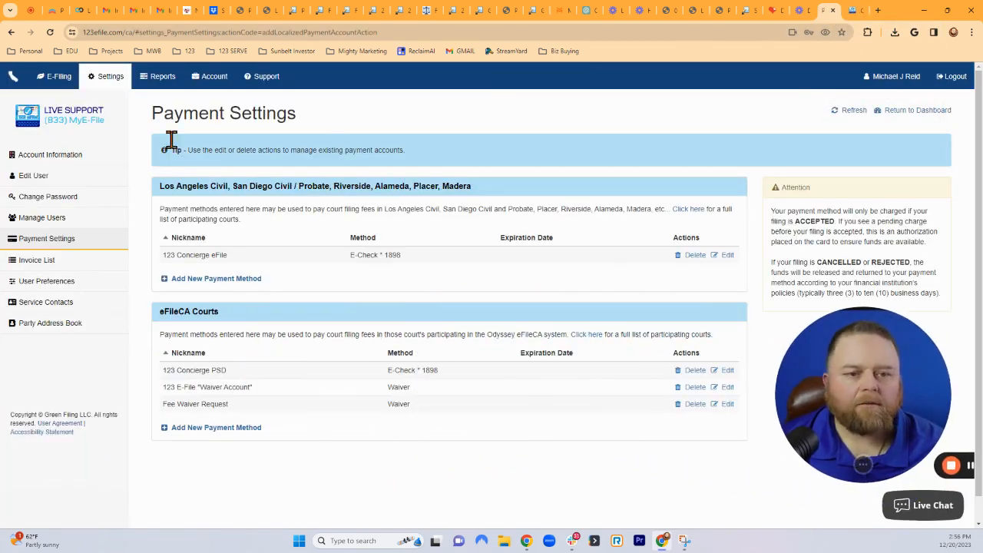
Open the E-Filing Dashboard showing the getting-started checklist, 4 drafts and 2 rejected filings.
left_click(52, 80)
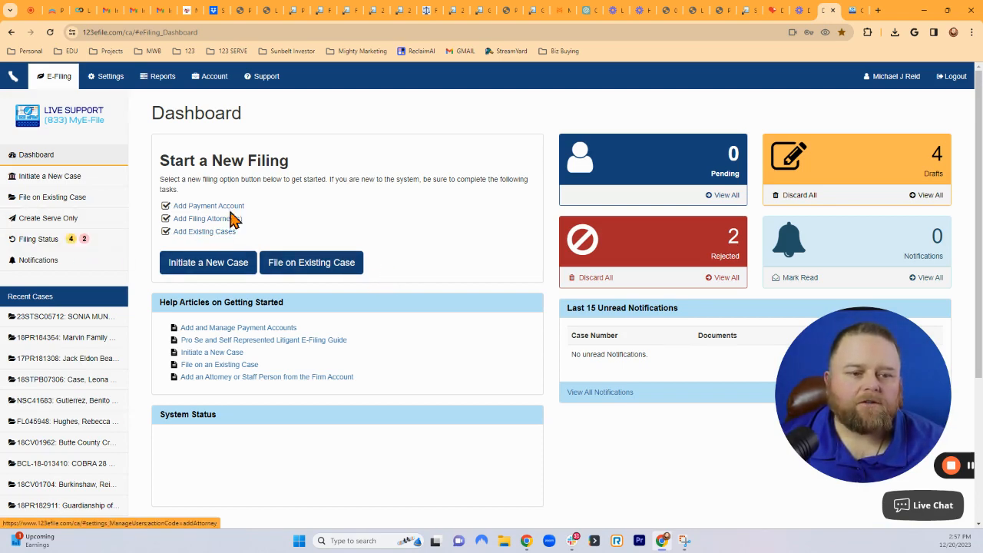
Use the checklist's Add Payment Account link to view the LA-area and eFileCA Courts payment methods.
left_click(209, 207)
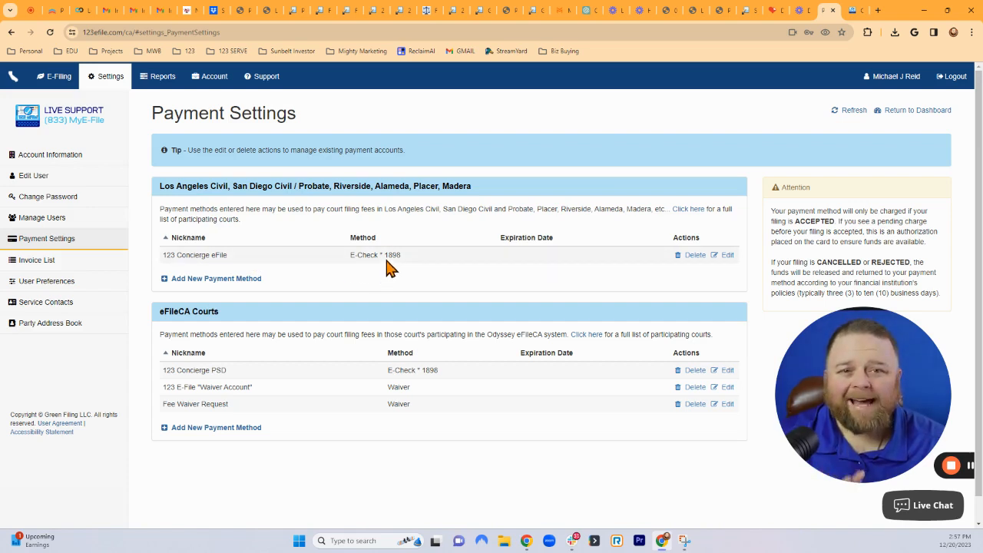
left_click_drag(160, 185, 516, 189)
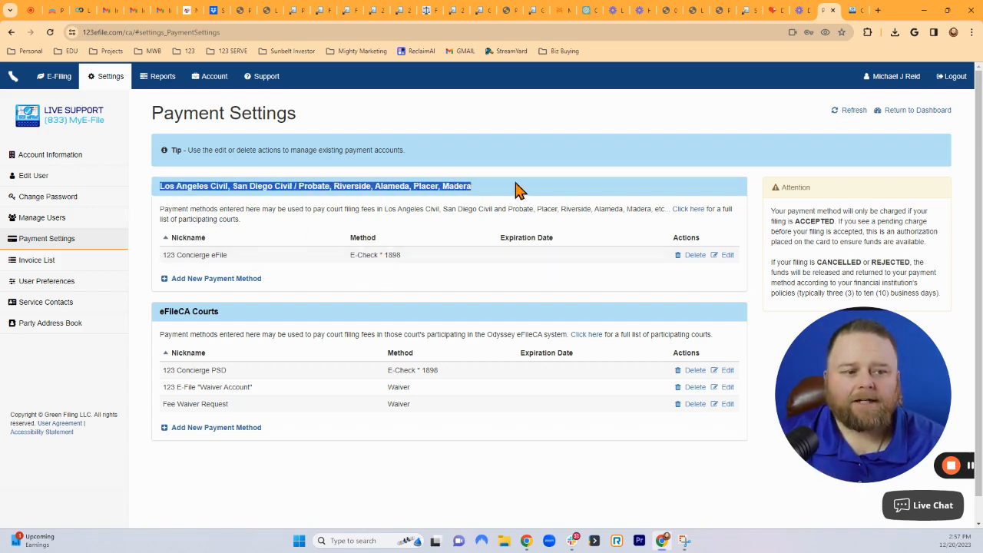
left_click(209, 187)
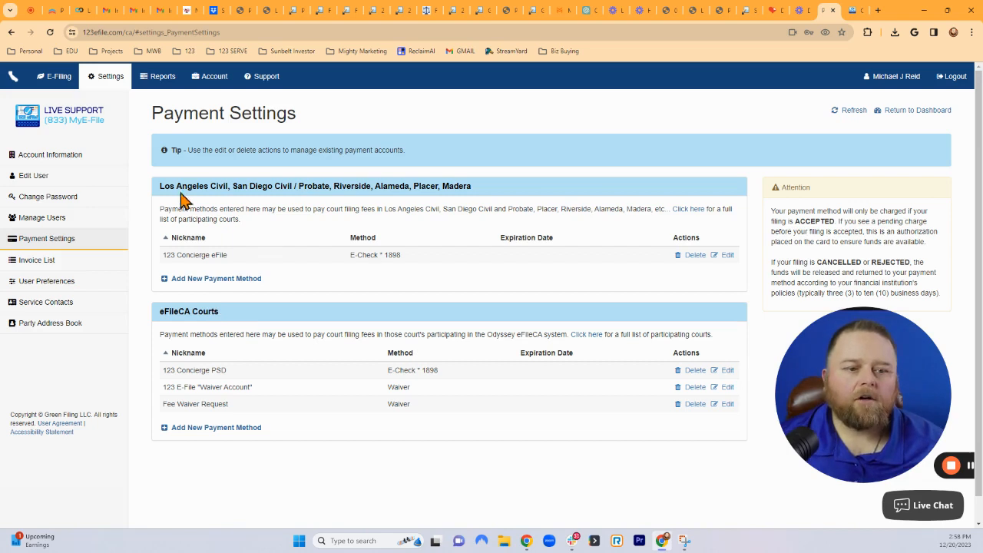
left_click_drag(159, 186, 484, 193)
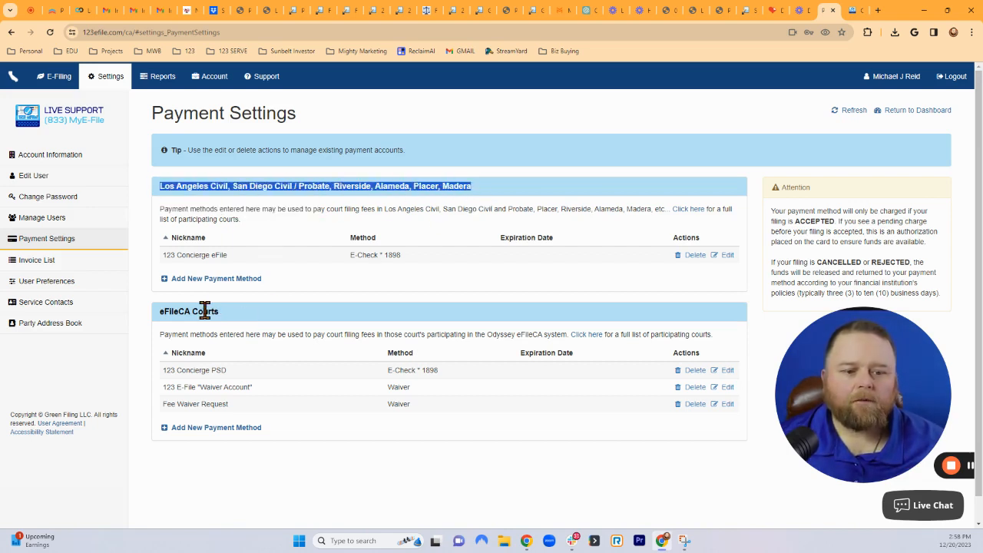
left_click_drag(161, 312, 233, 311)
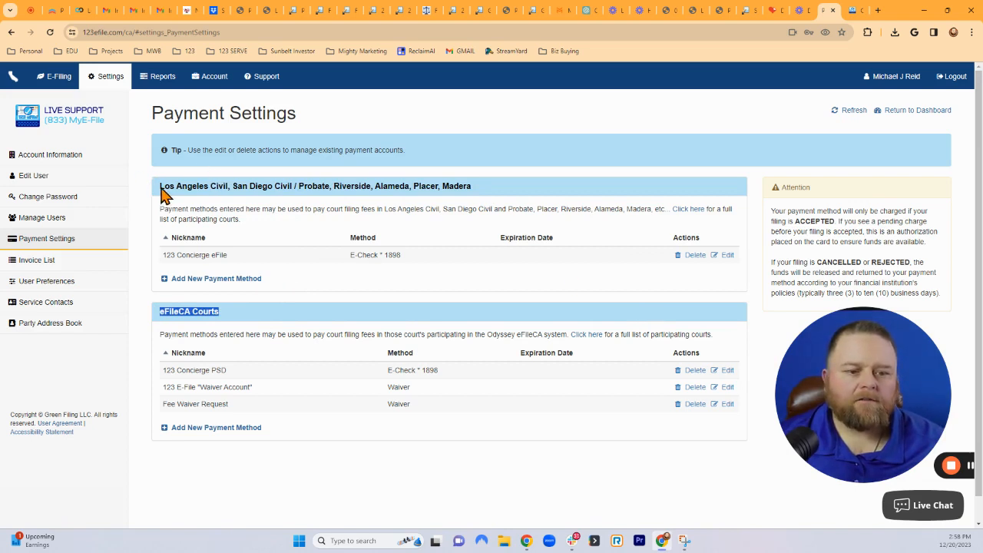
left_click_drag(158, 186, 498, 193)
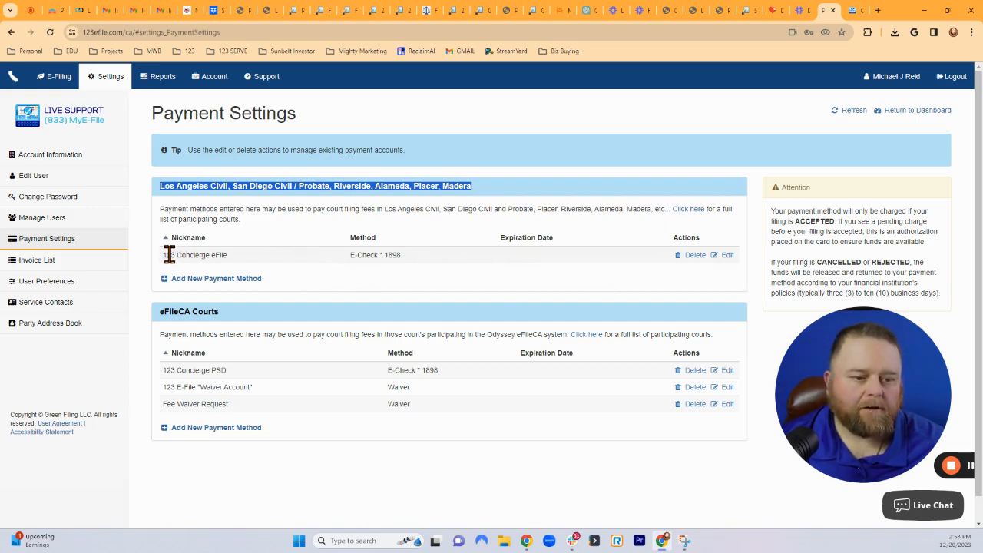
left_click_drag(162, 255, 385, 255)
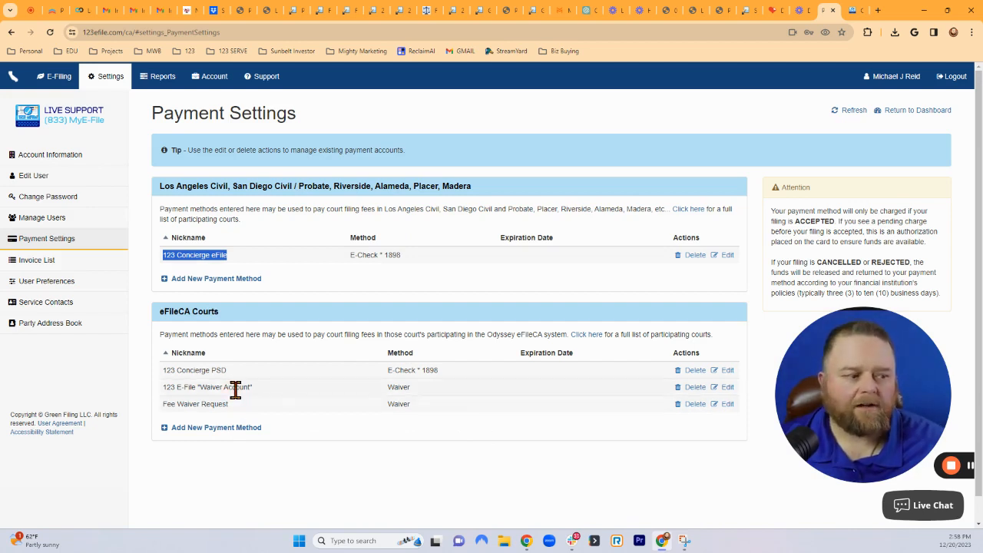
left_click(246, 265)
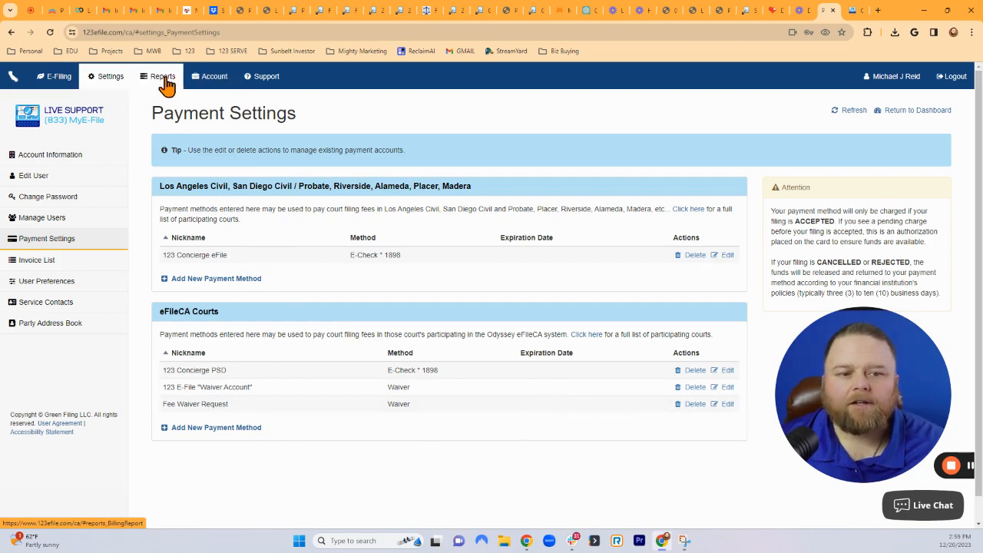
From the dashboard, open Add Filing Attorney(s), look over the Add an Attorney form, and close it unfilled.
left_click(59, 83)
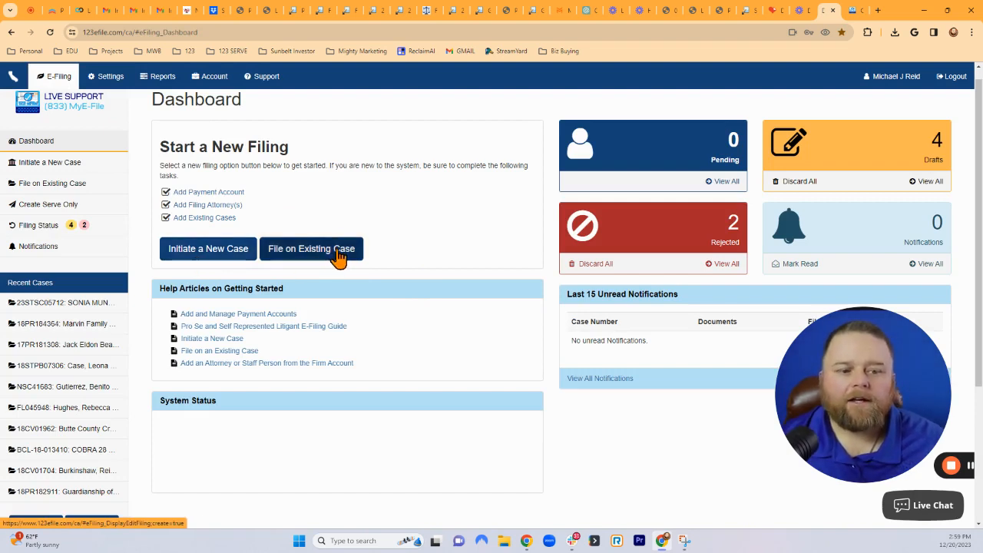
left_click(224, 208)
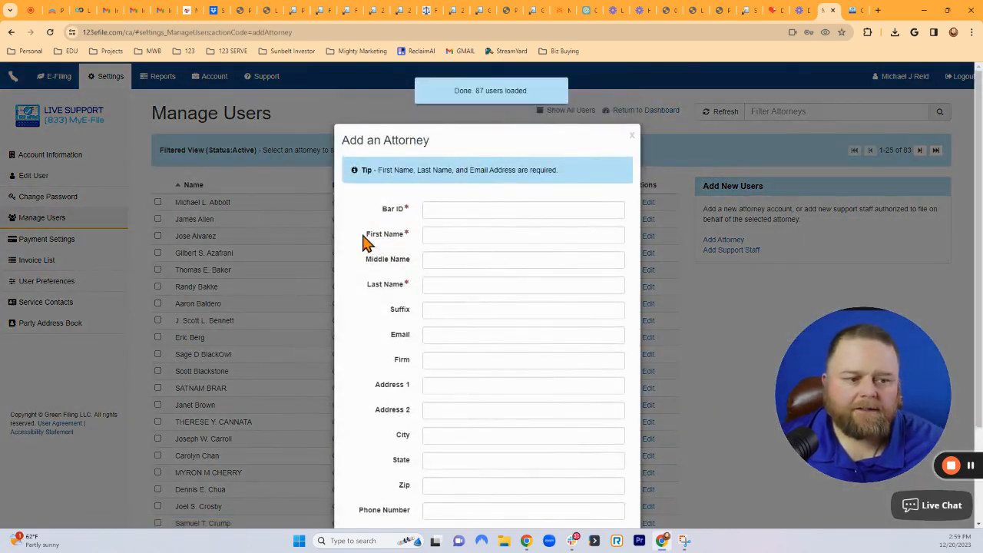
scroll(533, 208, "down", 3)
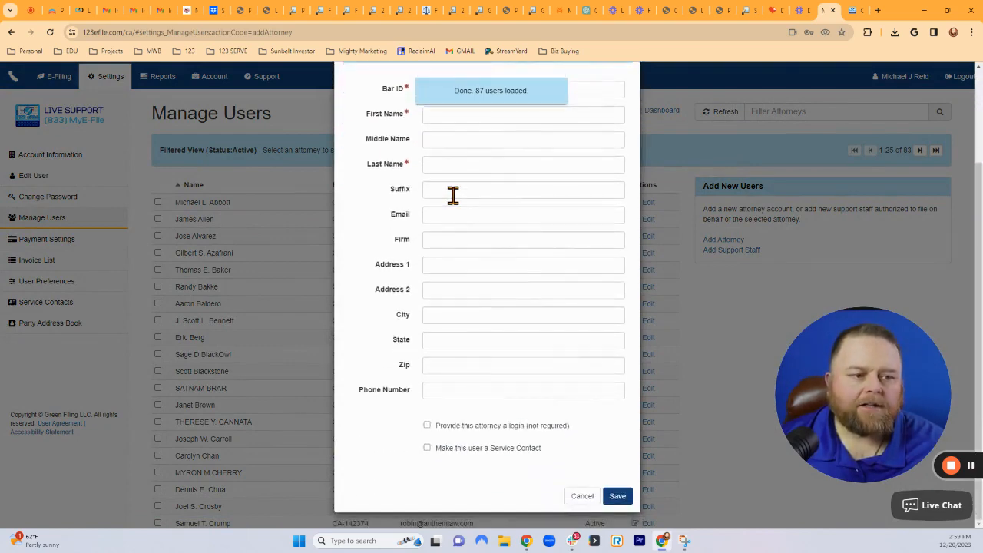
scroll(453, 193, "up", 3)
scroll(510, 287, "down", 3)
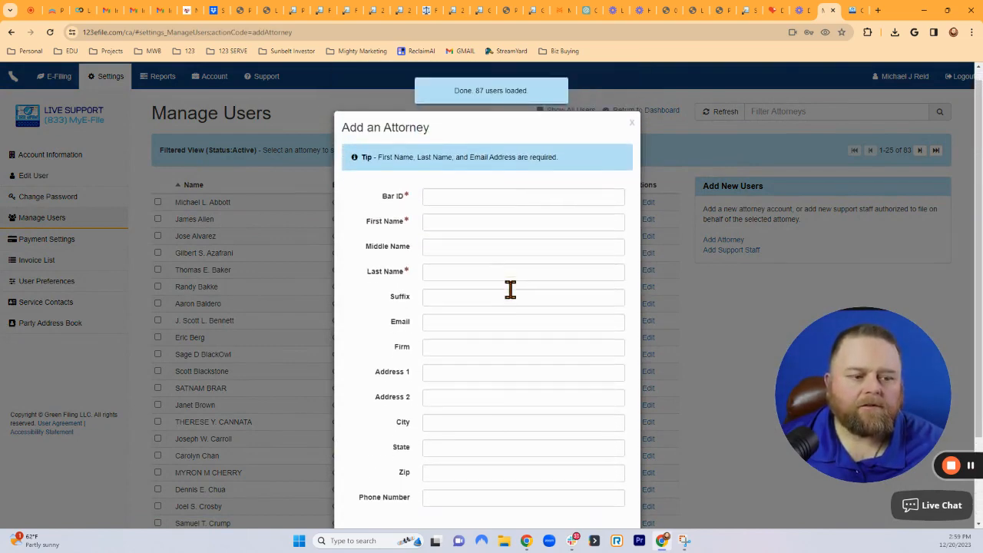
scroll(513, 296, "up", 1)
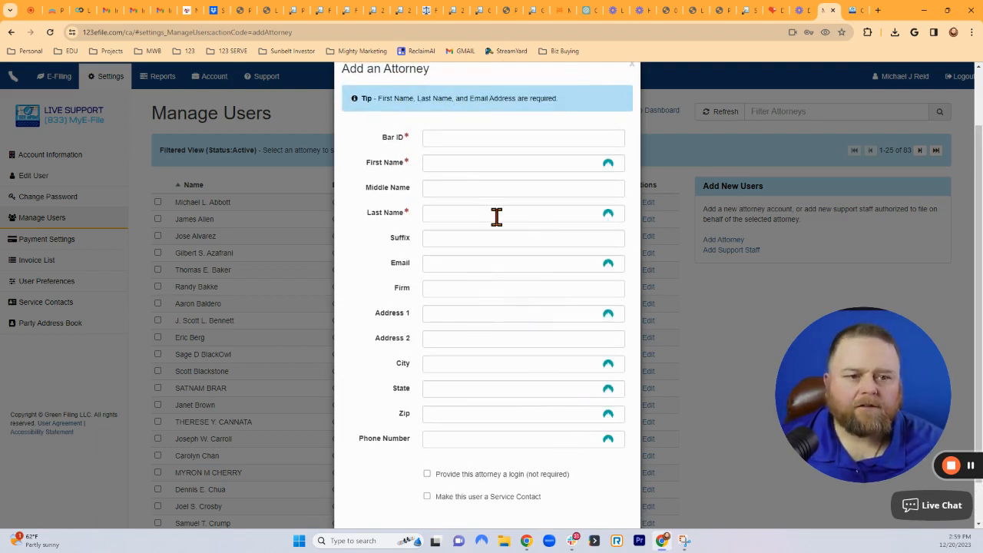
scroll(212, 210, "up", 1)
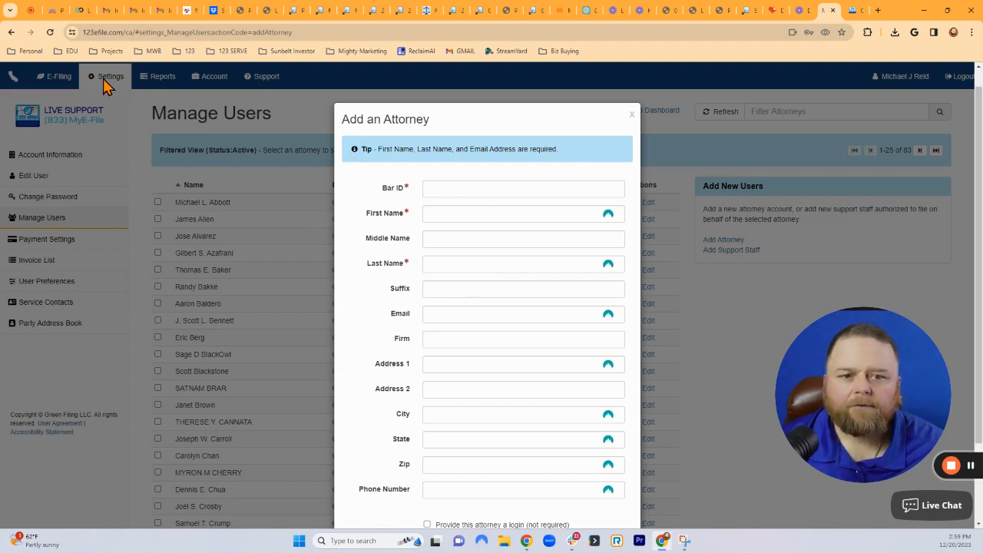
left_click(631, 118)
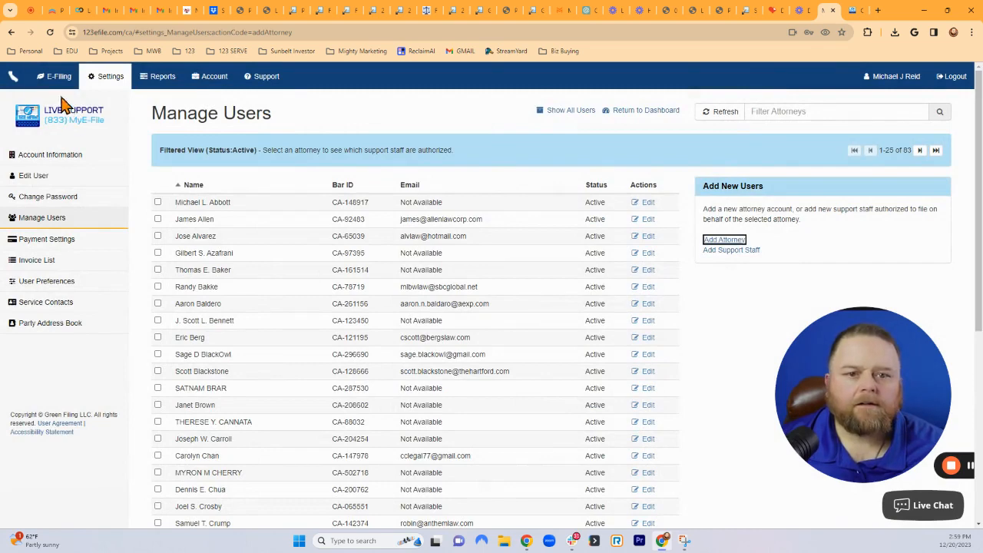
Preview the Add Existing Cases dialog and its court list, then cancel it.
left_click(56, 80)
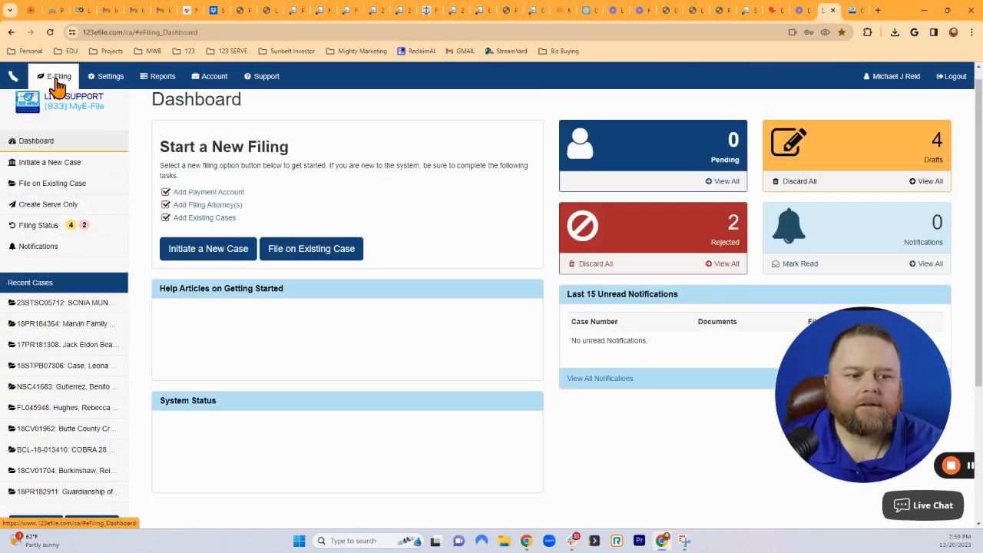
left_click(207, 221)
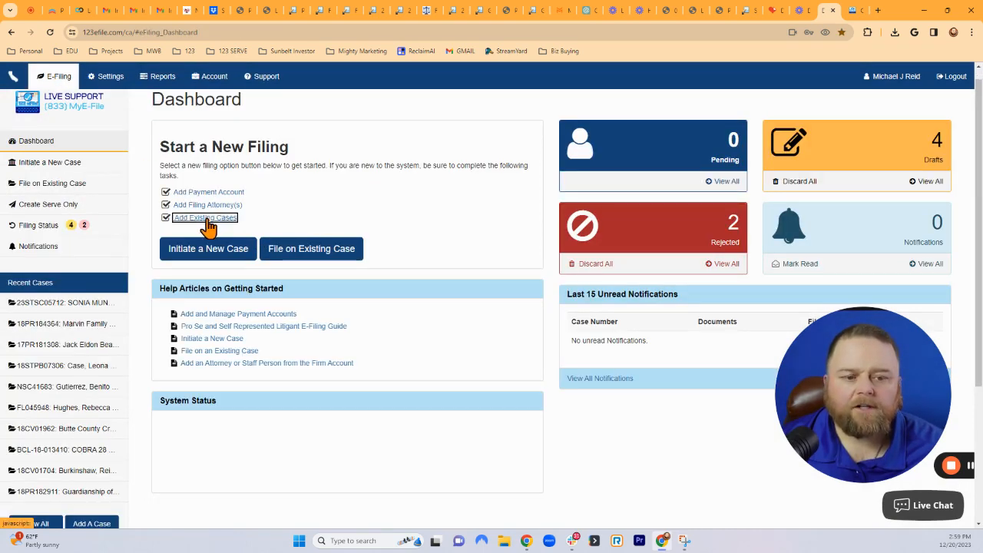
left_click(499, 226)
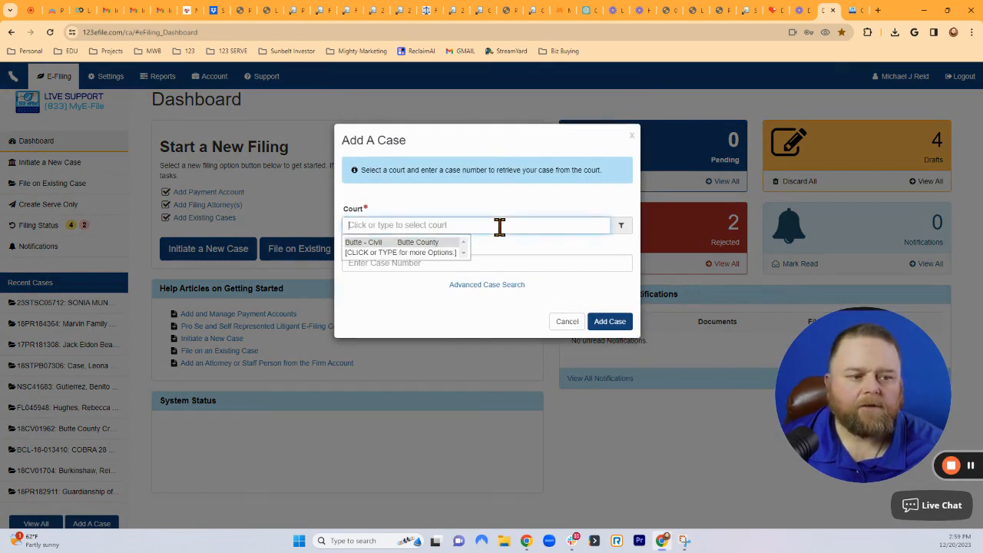
left_click(572, 323)
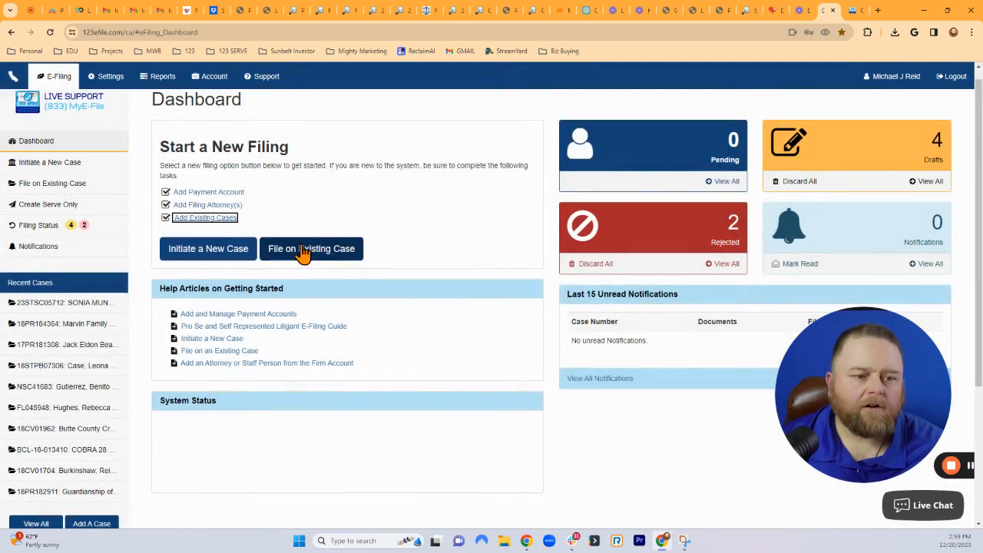
Preview the Initiate a New Case form and its court list, then return to the Dashboard.
left_click(218, 253)
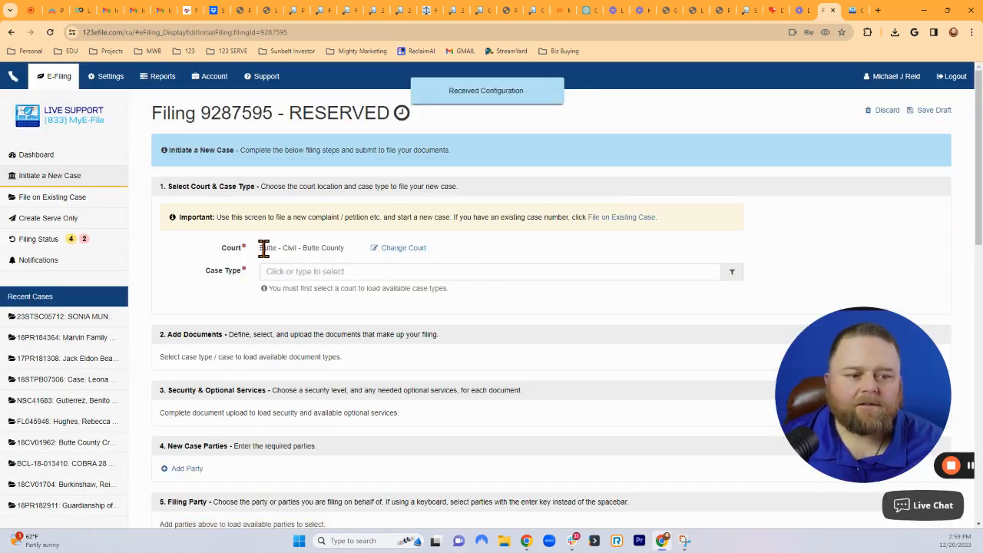
left_click(402, 250)
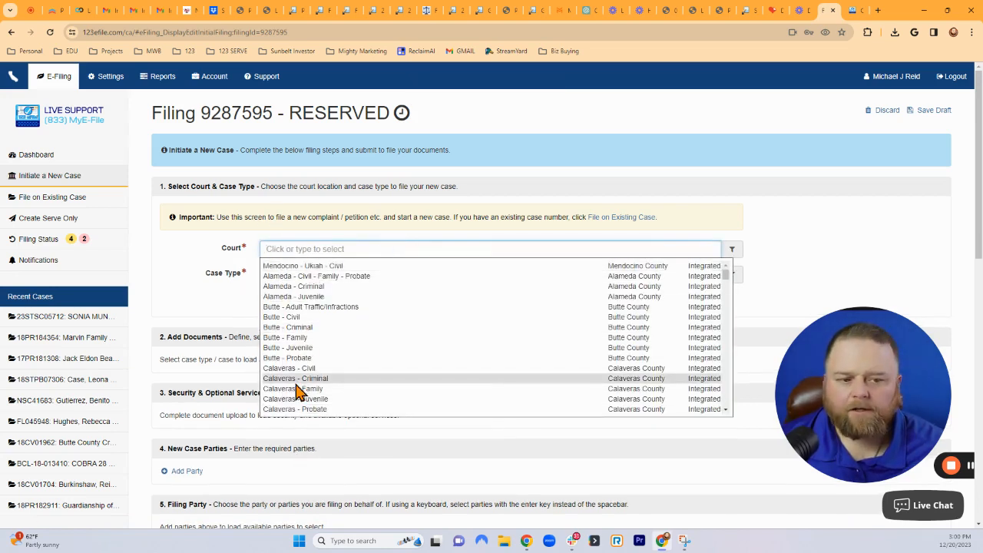
left_click(742, 197)
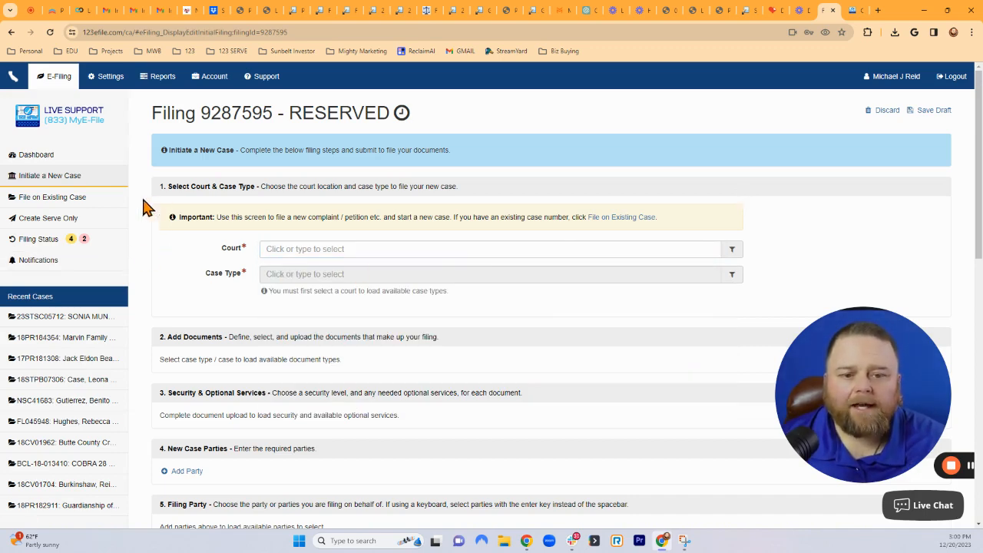
left_click(34, 157)
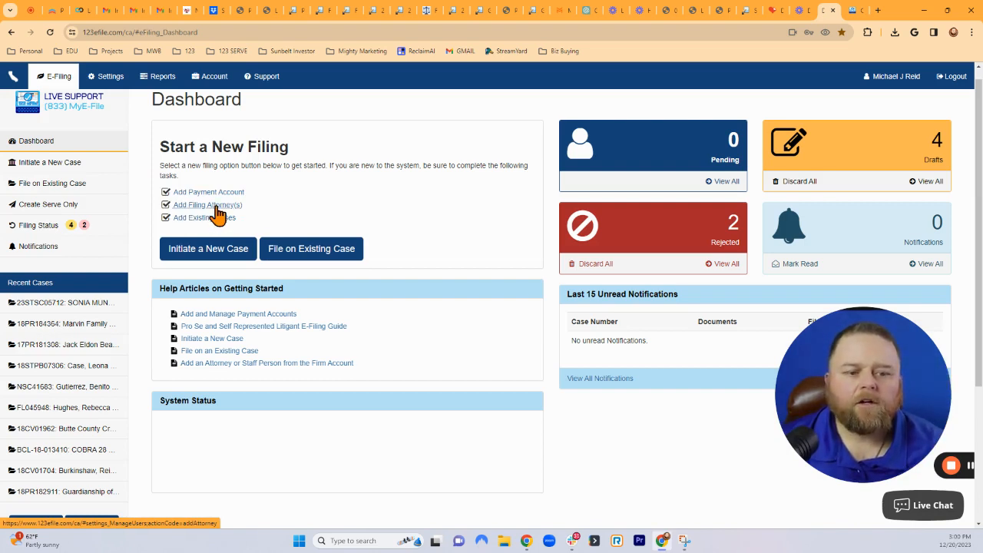
left_click(313, 255)
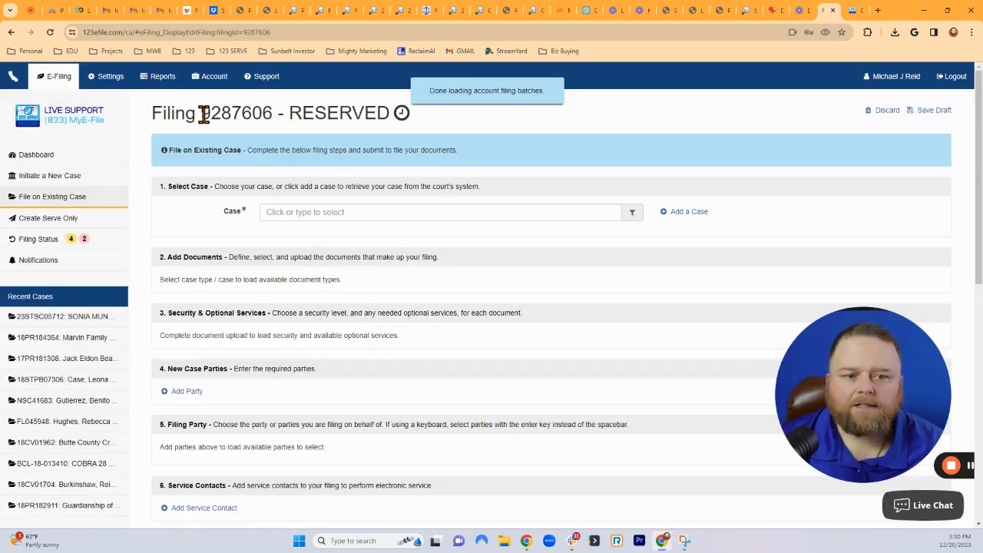
left_click_drag(203, 113, 270, 114)
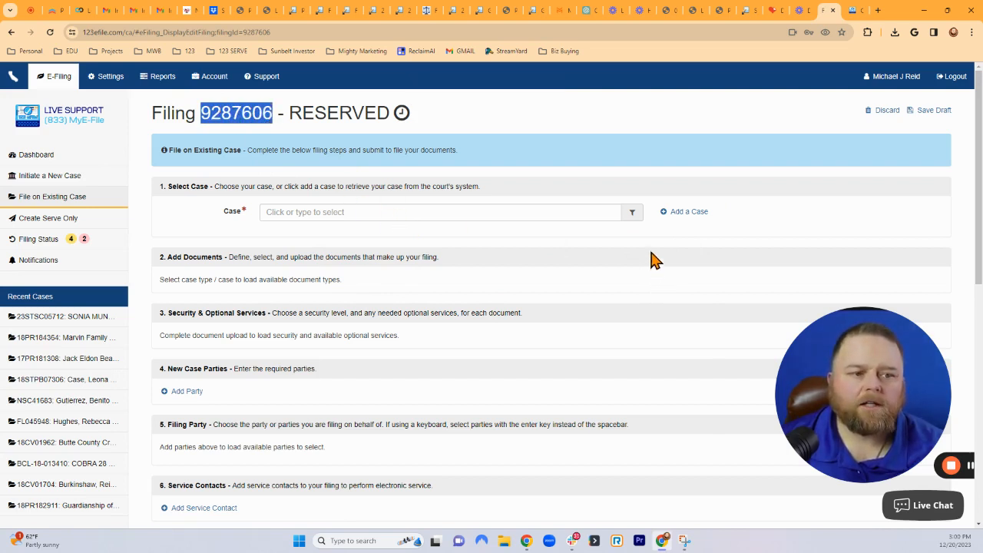
left_click(300, 212)
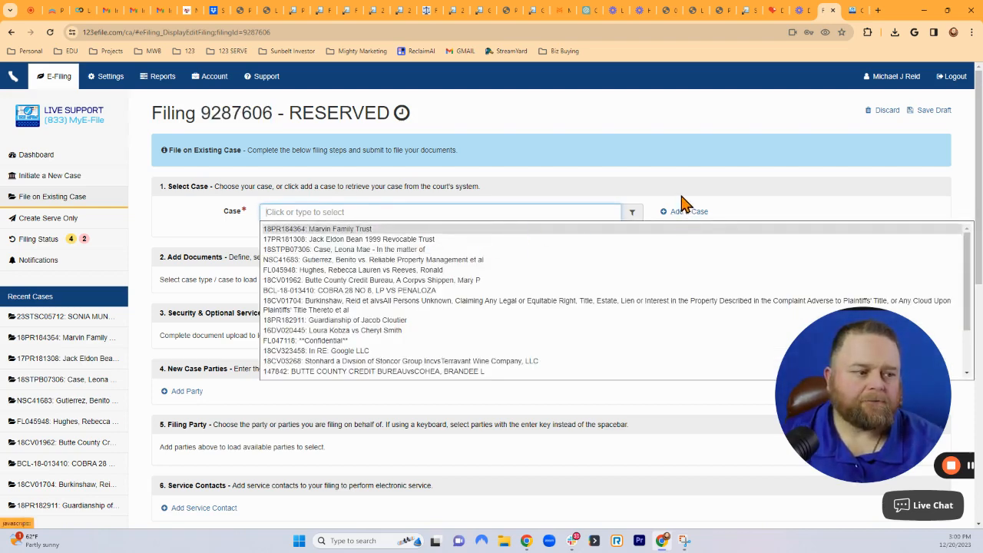
left_click(540, 216)
Open the Add A Case form, cancel it once, then reopen it from the recent cases list.
left_click(689, 213)
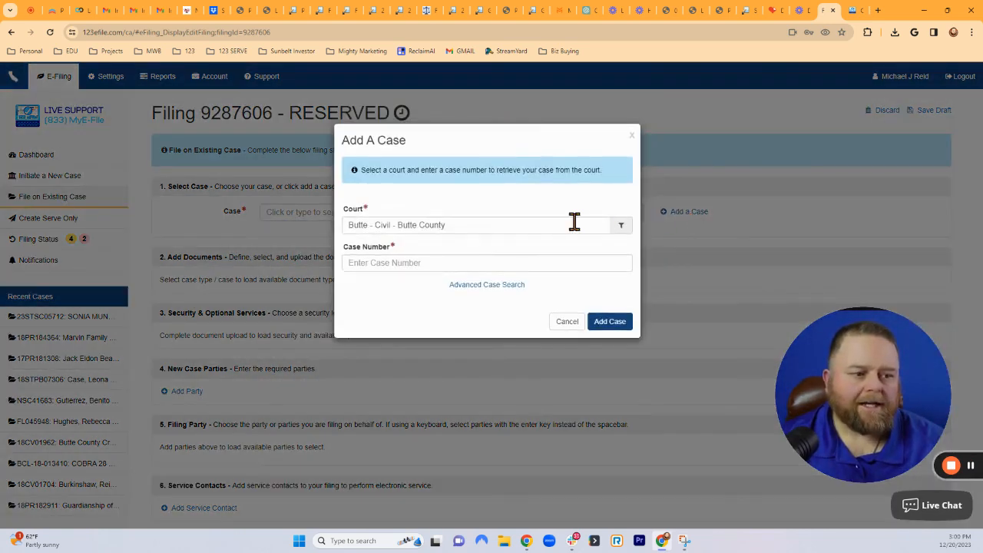
left_click(566, 323)
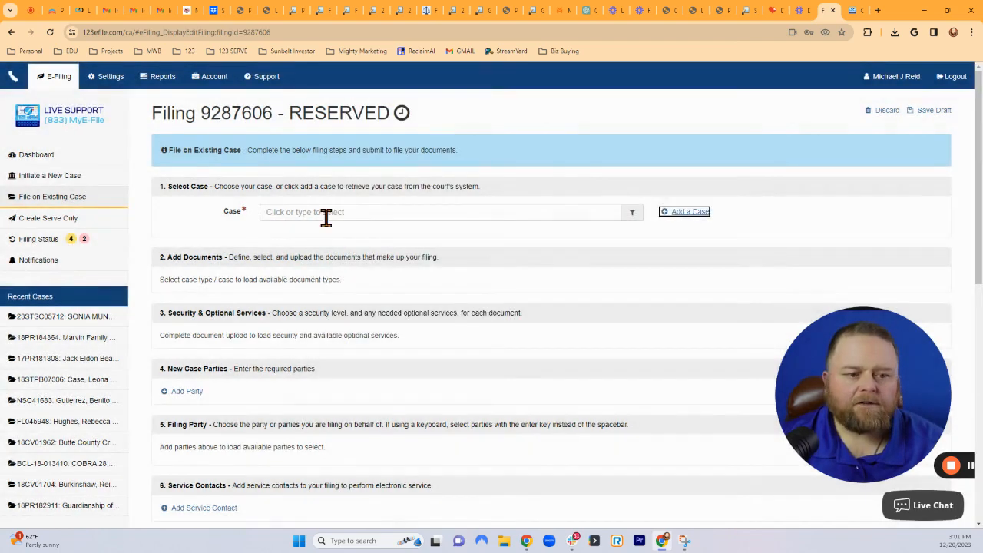
left_click(315, 212)
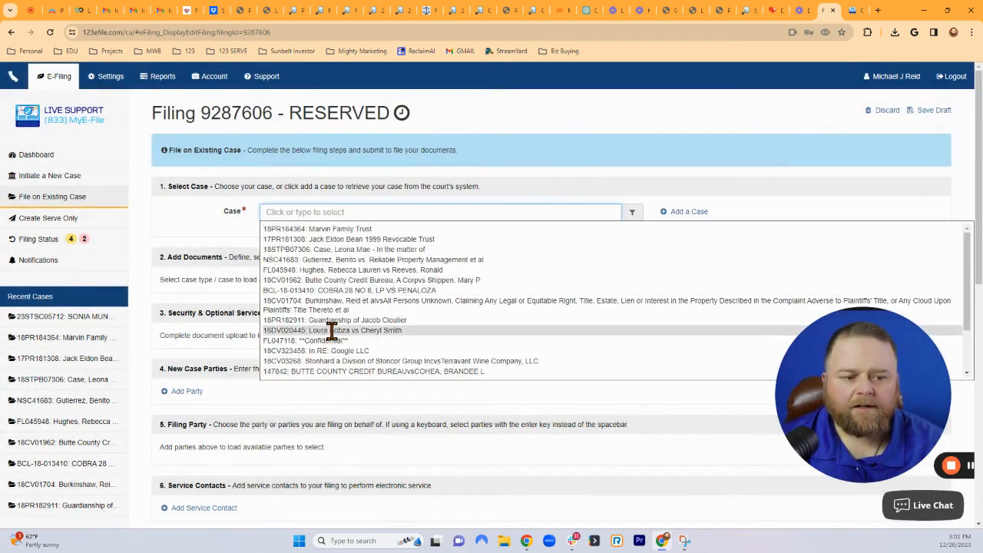
left_click(686, 212)
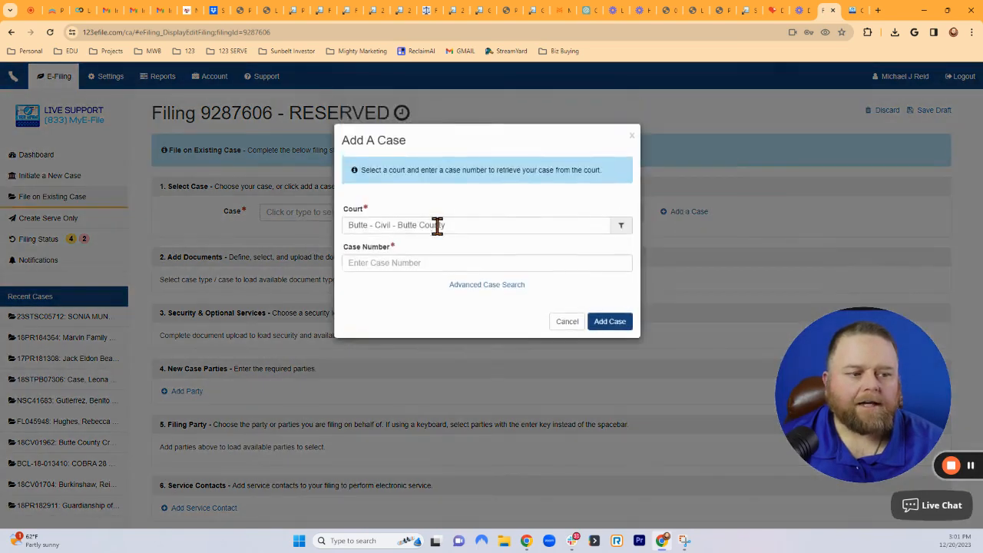
left_click(372, 225)
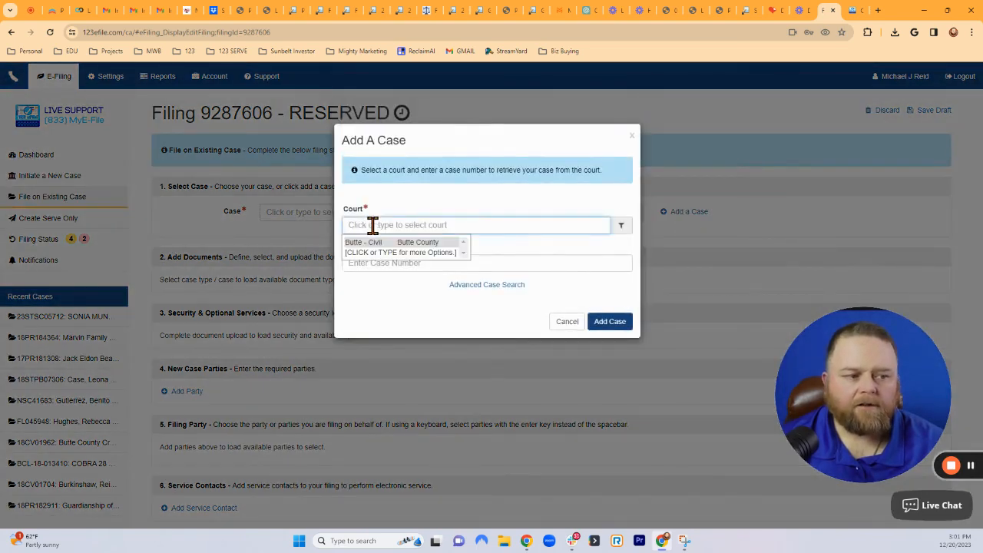
type("Los An")
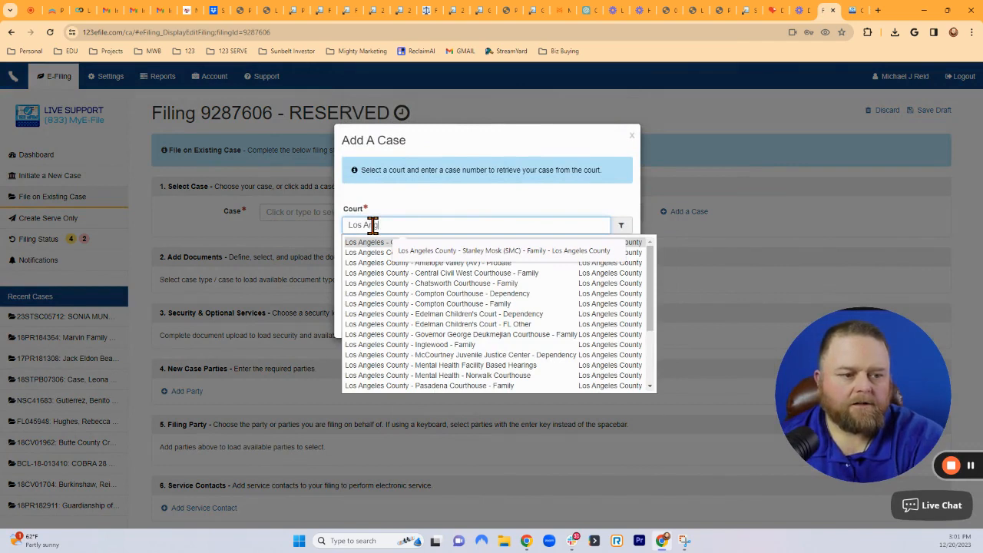
type("geles C")
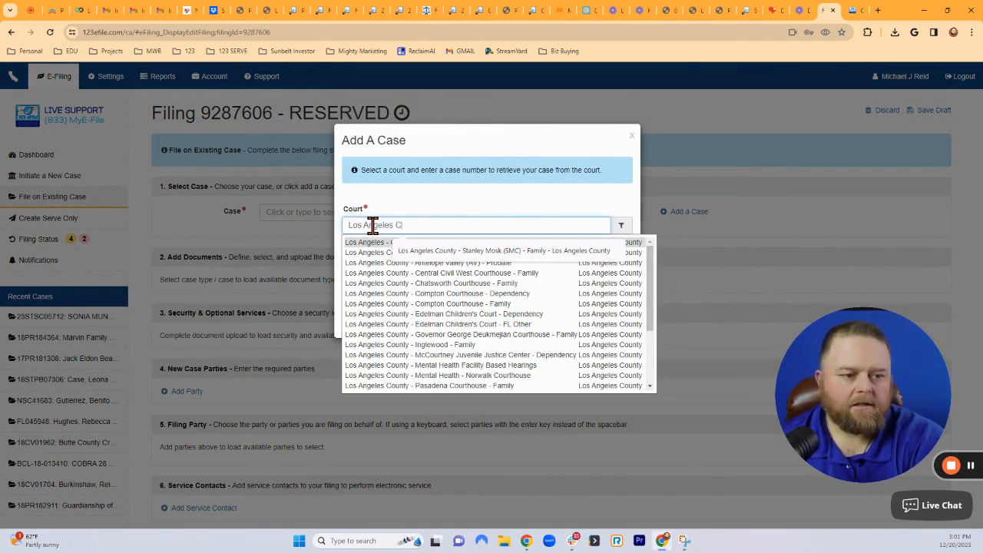
type("ivil")
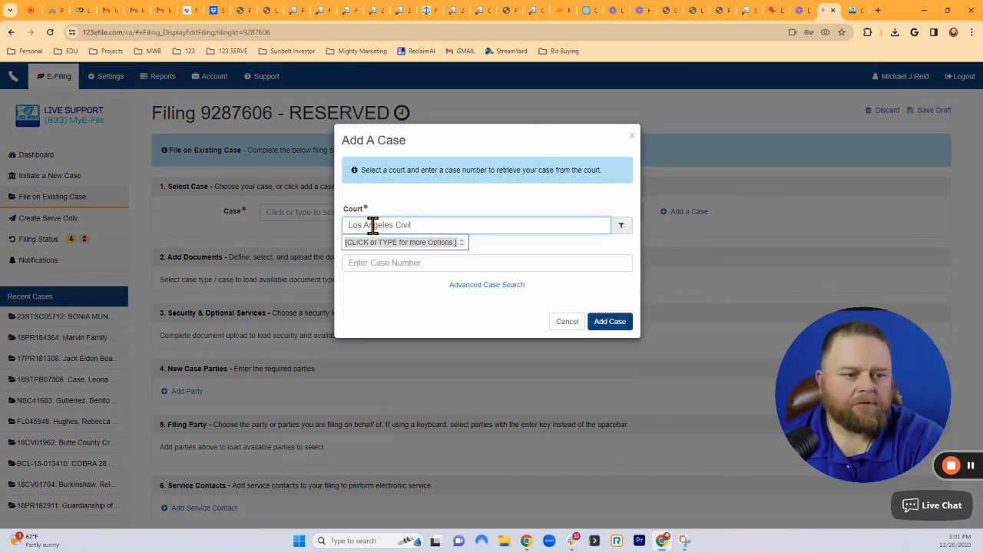
key("BackSpace")
key("BackSpace")
key("BackSpace")
key("BackSpace")
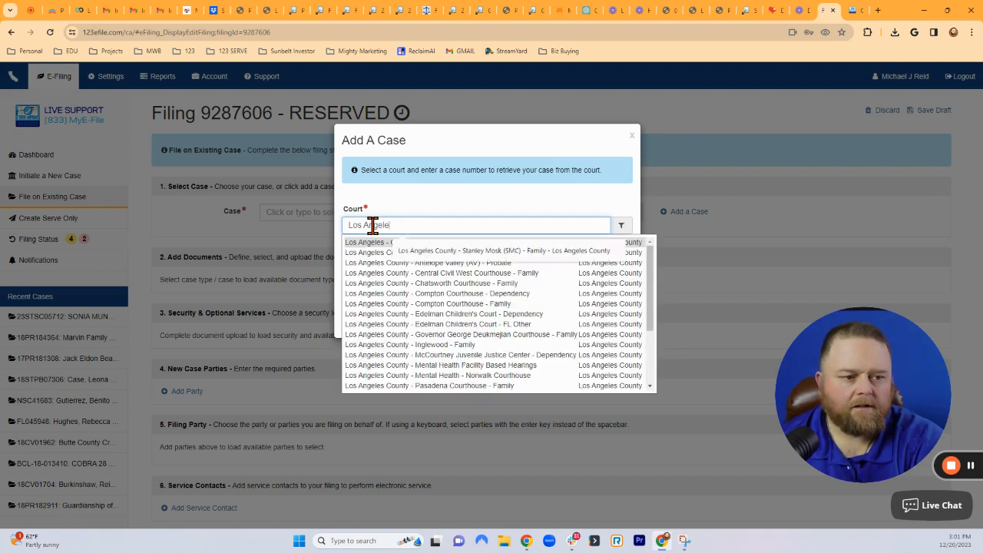
left_click(355, 243)
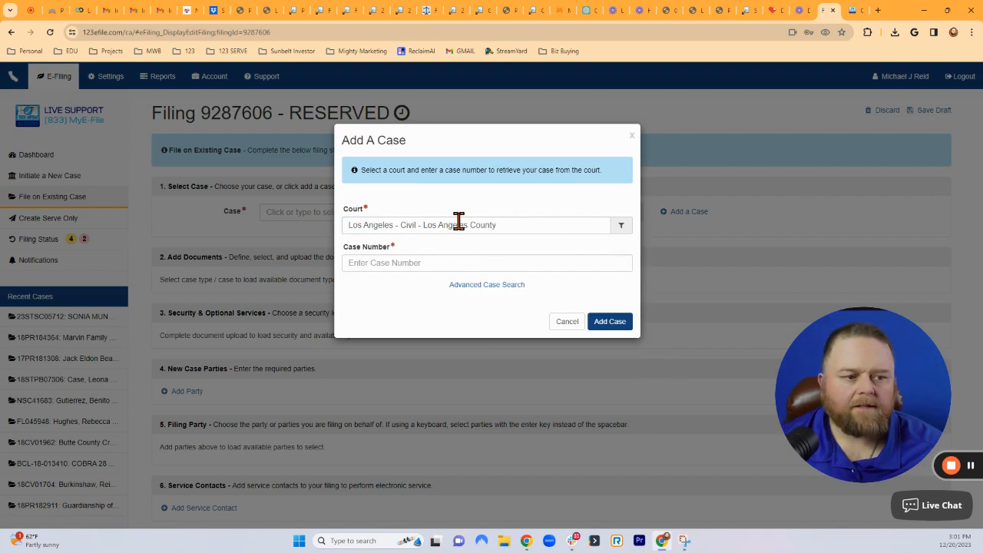
left_click(404, 262)
left_click(423, 291)
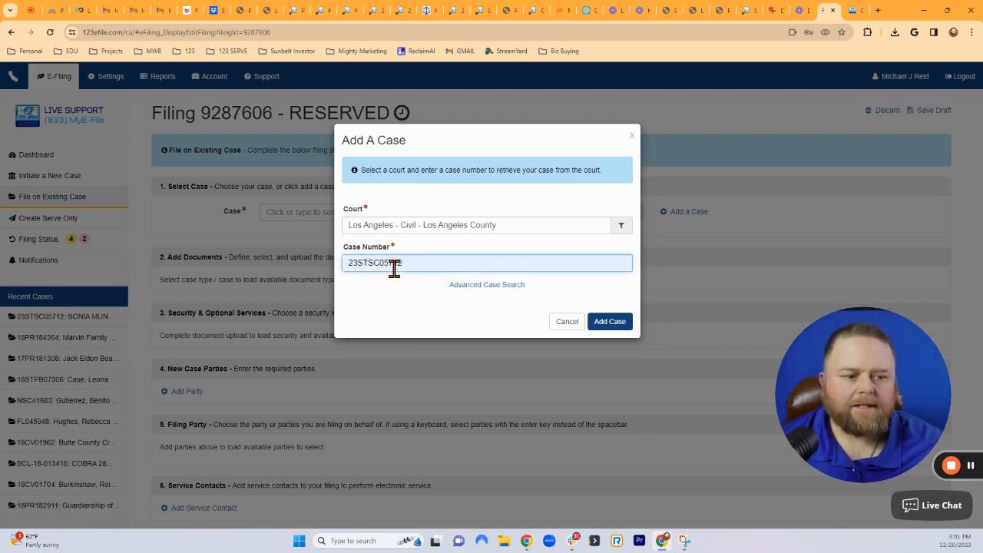
left_click(611, 323)
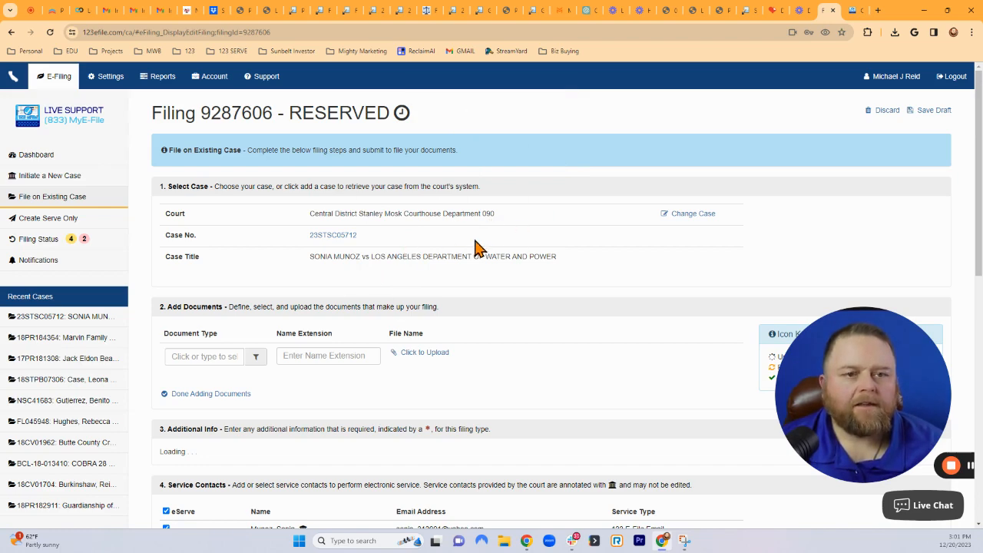
Drop the attached case and open the Add A Case form again.
left_click(694, 215)
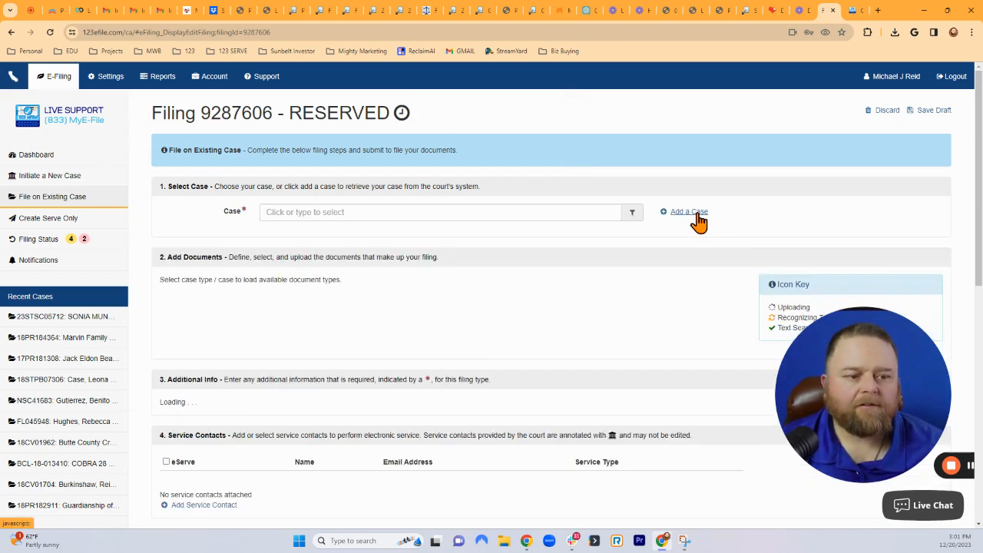
left_click(316, 219)
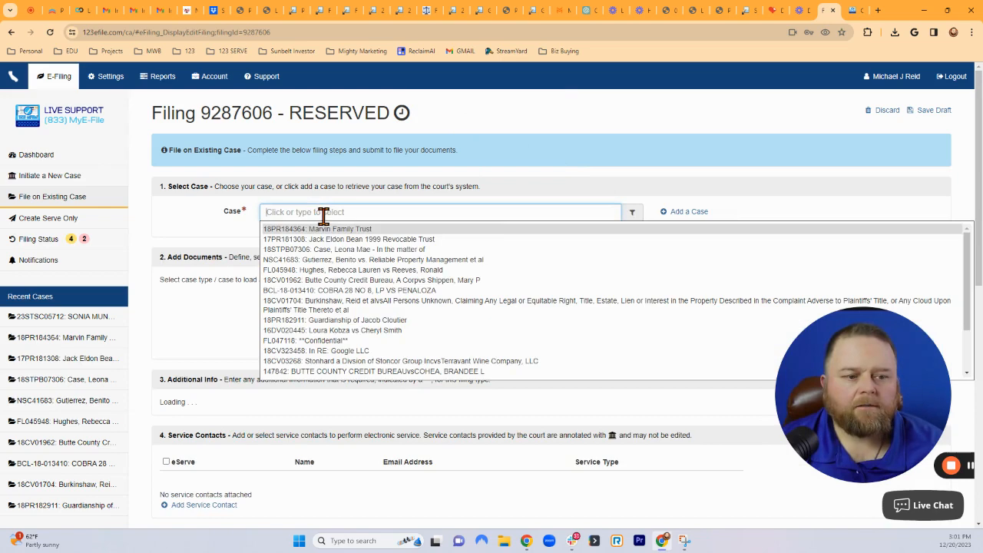
left_click(690, 215)
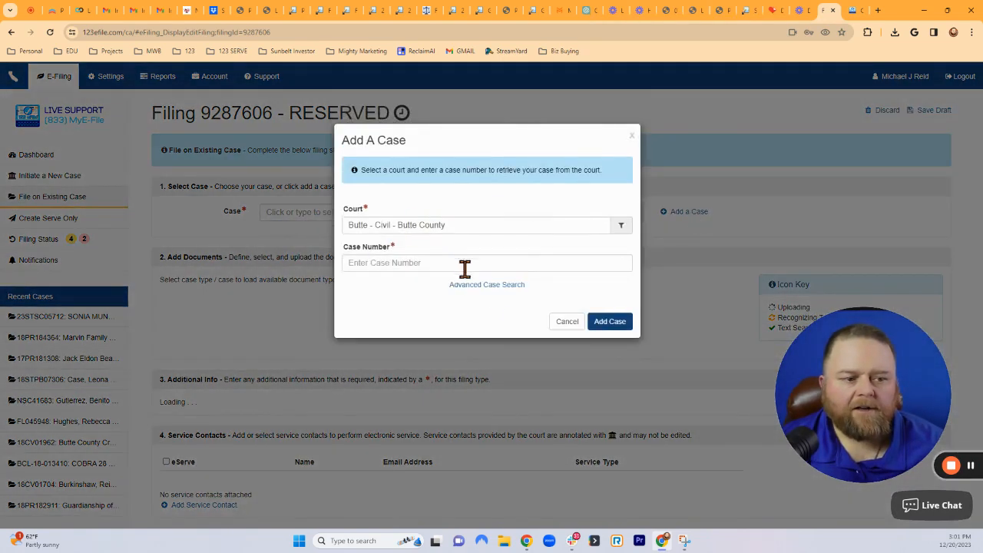
Try Advanced Case Search by party name and court, close it unused, and open live support chat.
left_click(492, 285)
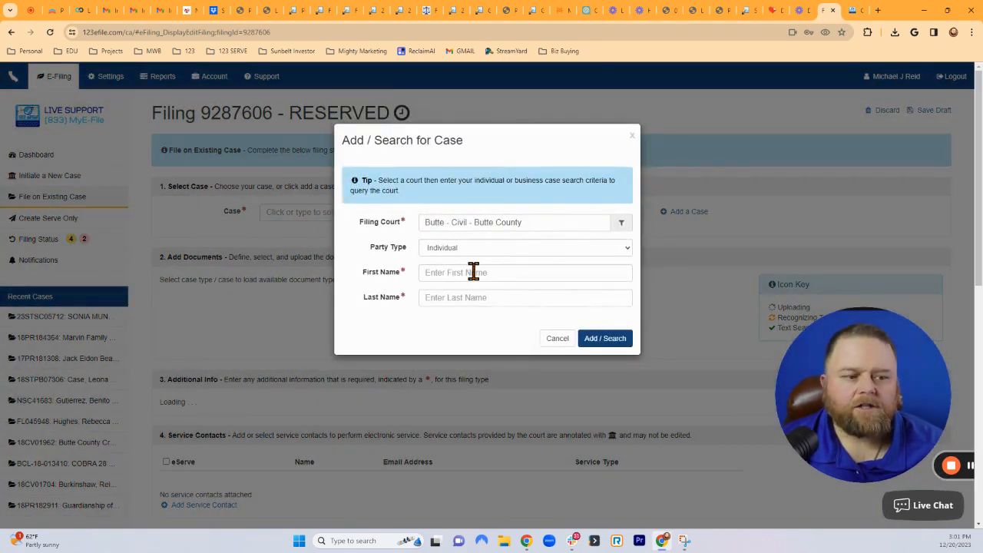
left_click(473, 272)
left_click(457, 298)
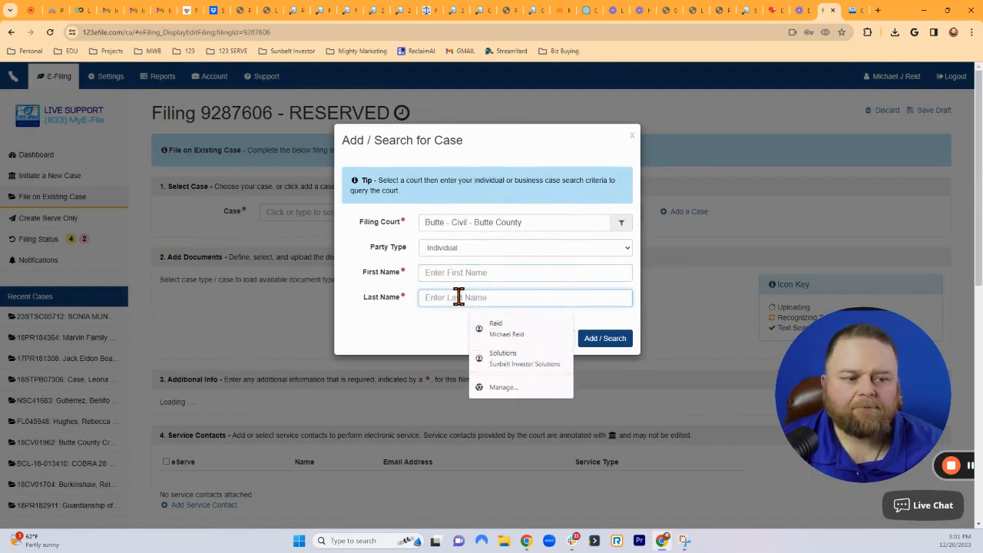
left_click(515, 224)
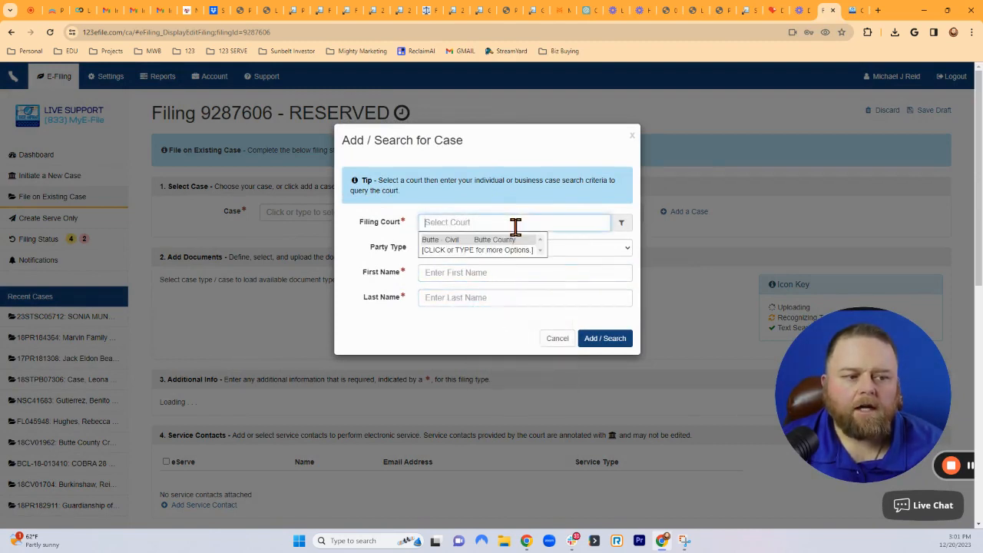
left_click(508, 223)
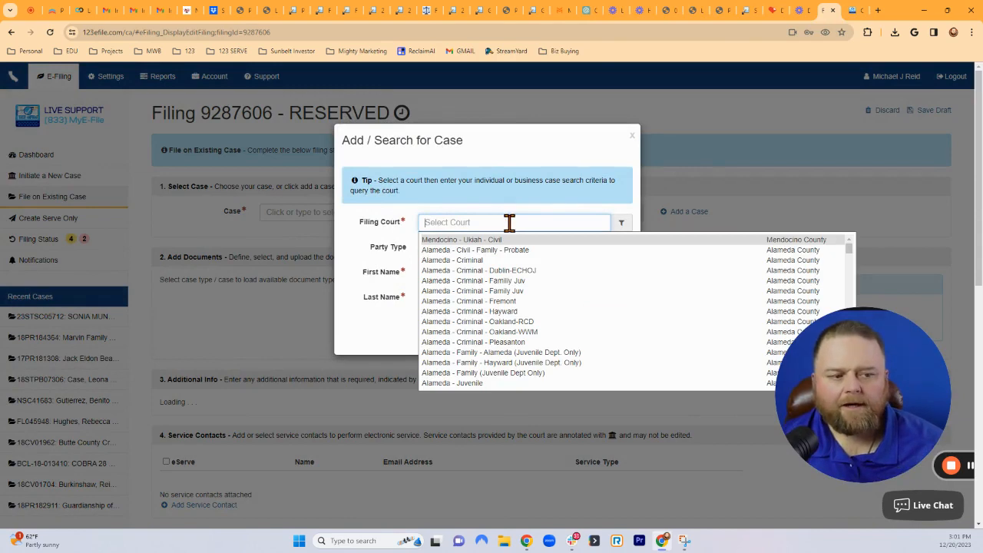
left_click(632, 136)
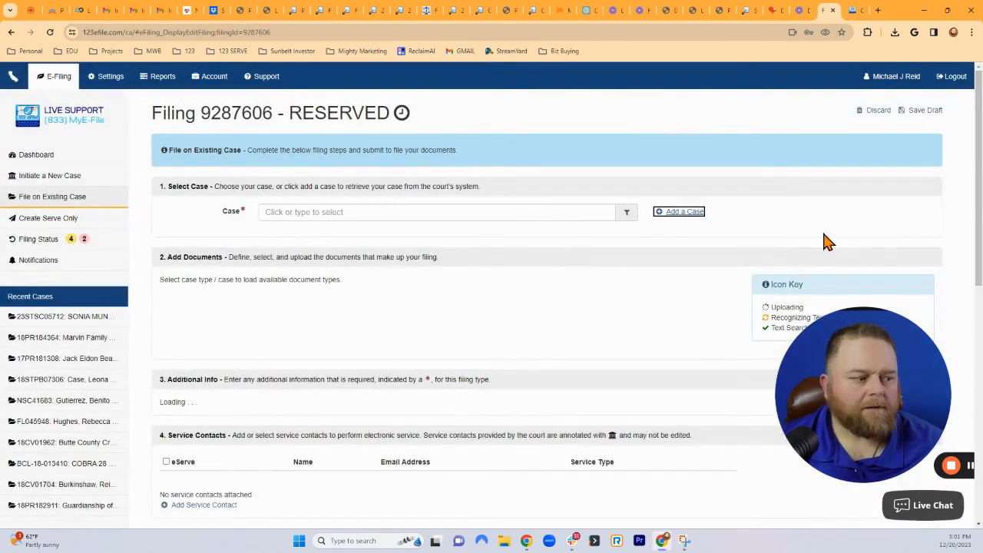
left_click_drag(895, 430, 828, 291)
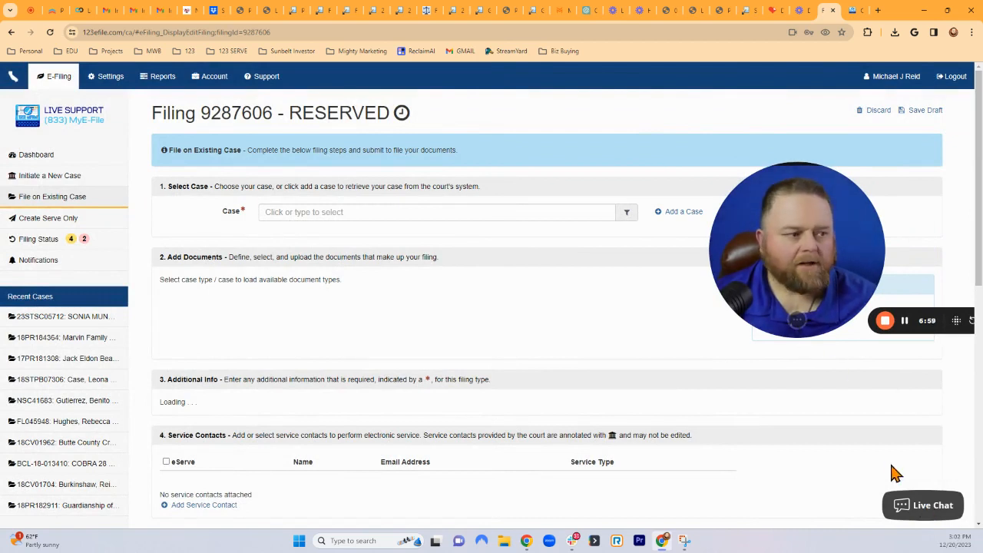
left_click(923, 505)
scroll(882, 399, "up", 3)
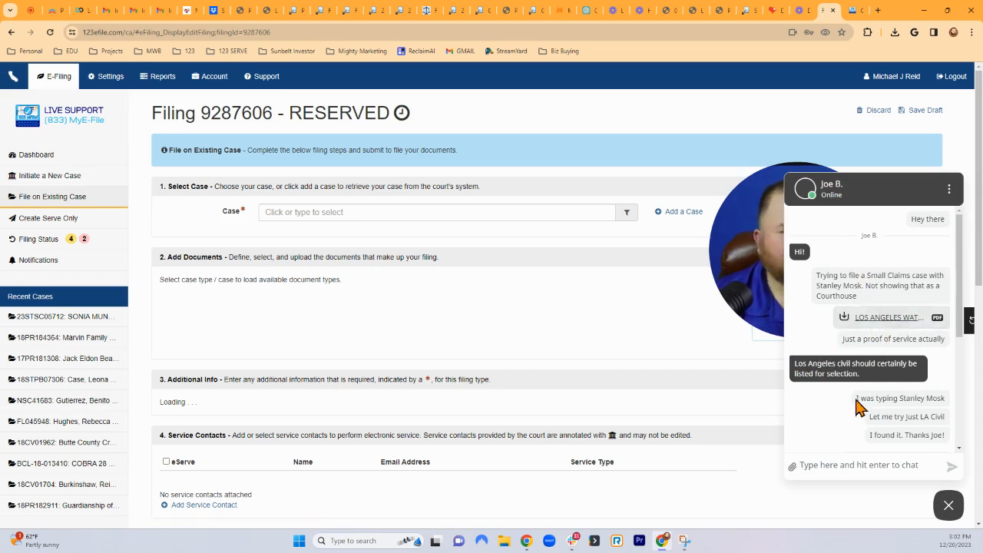
left_click_drag(742, 264, 665, 281)
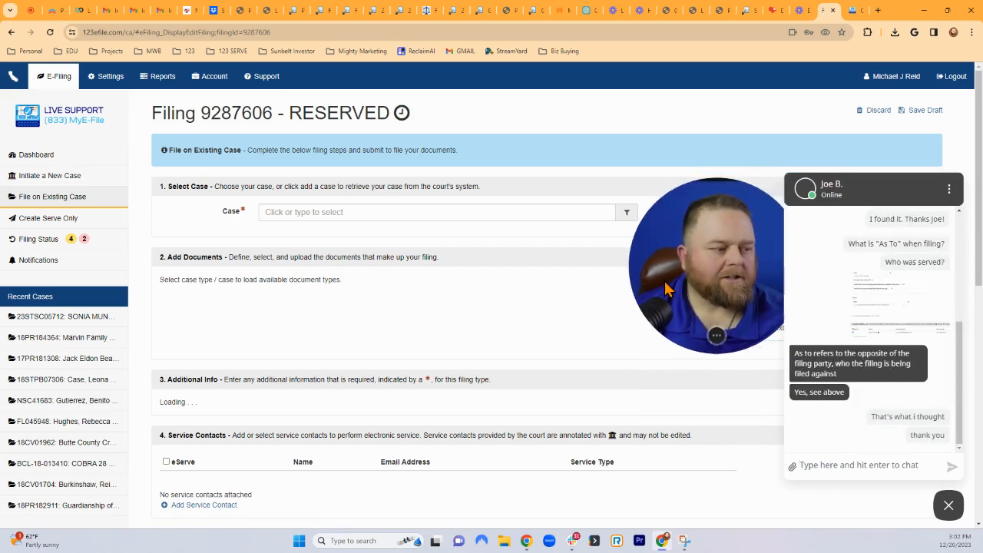
left_click(952, 509)
left_click_drag(767, 301, 876, 414)
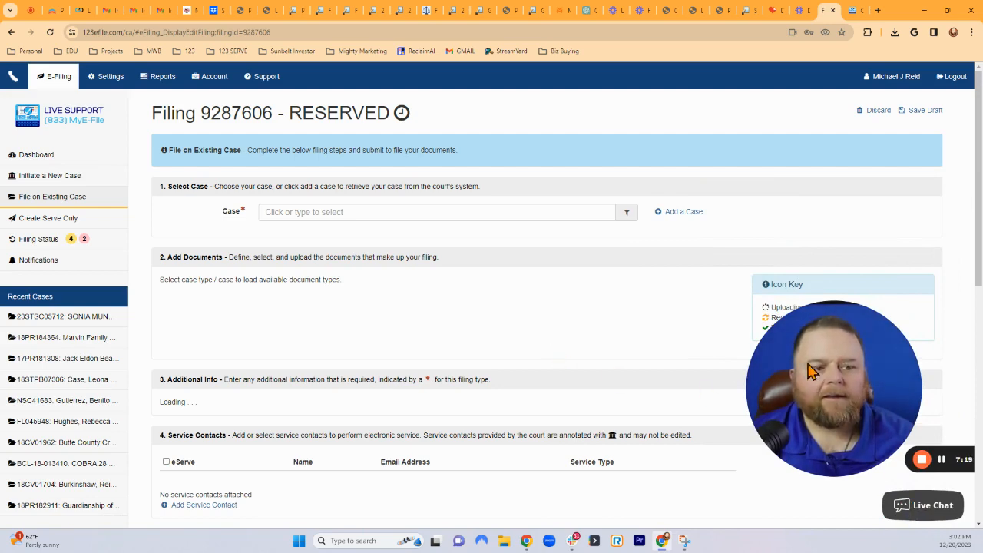
left_click_drag(810, 371, 833, 374)
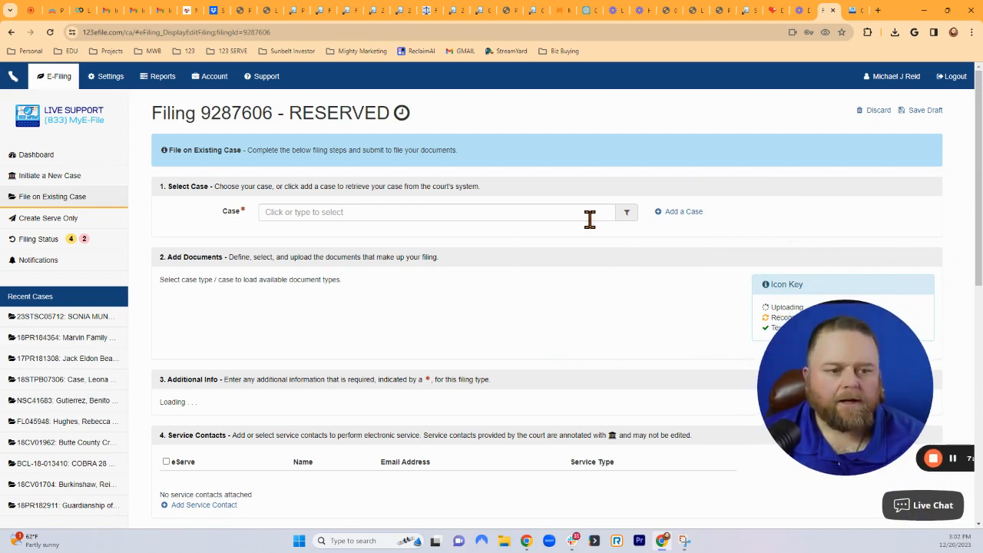
Open the Add A Case form and clear its preset court to choose another.
left_click(684, 215)
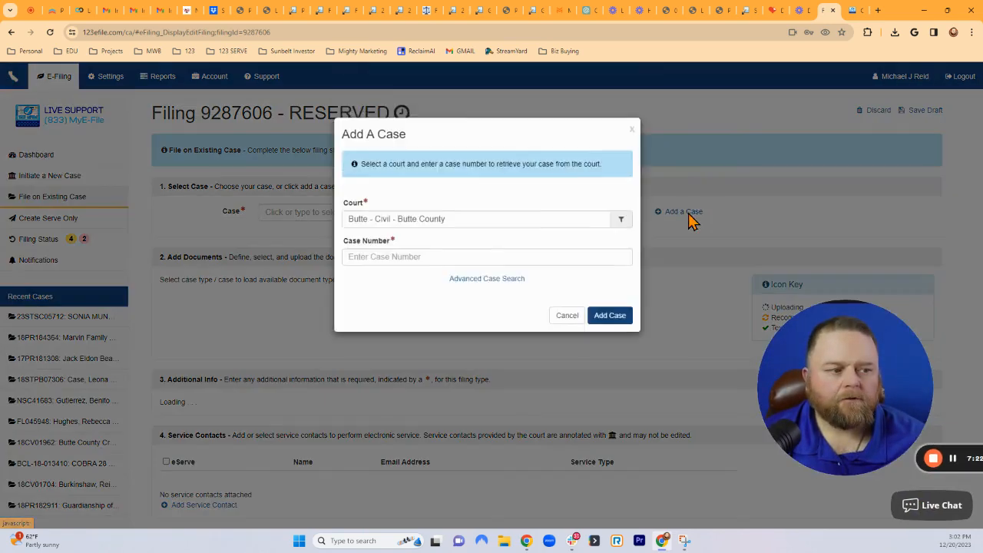
left_click(399, 224)
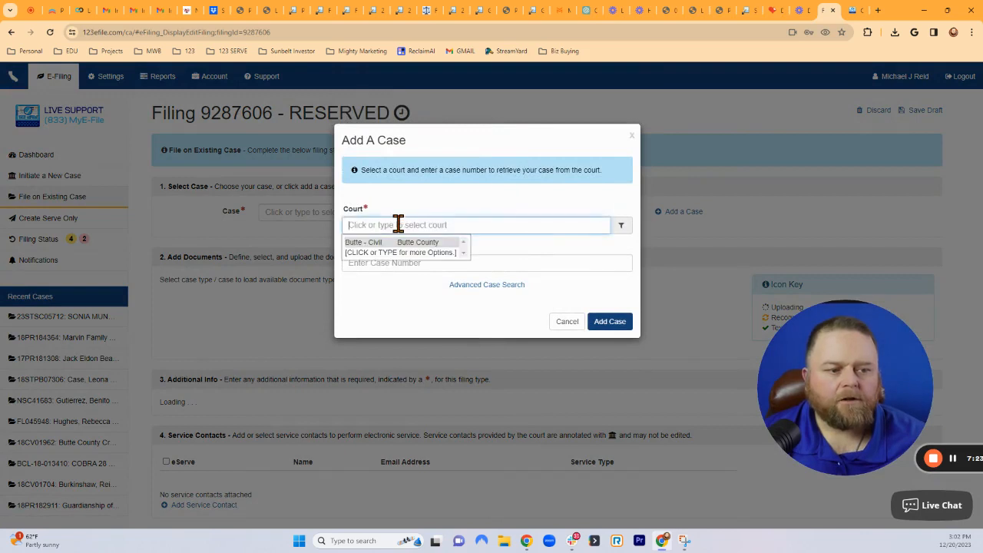
left_click(516, 255)
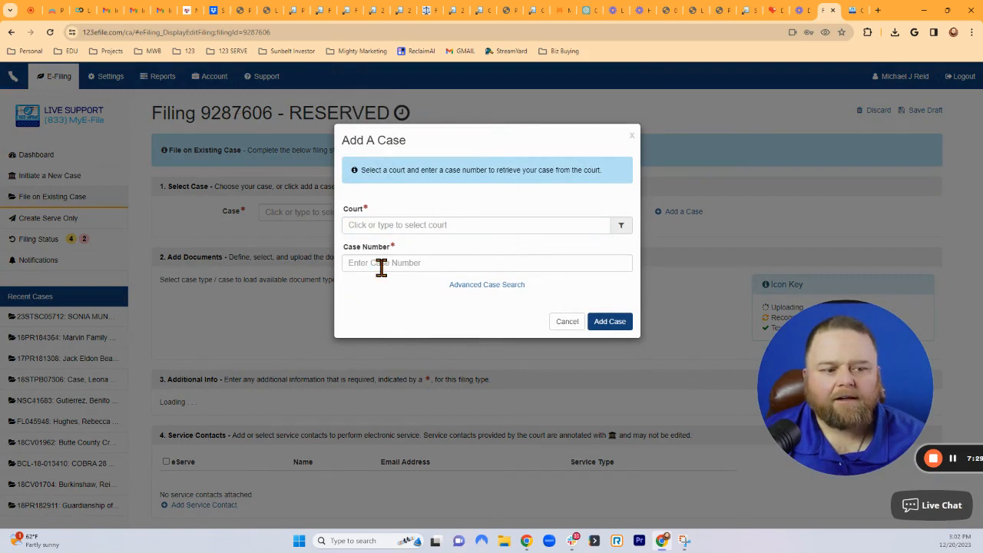
left_click(401, 224)
left_click(426, 211)
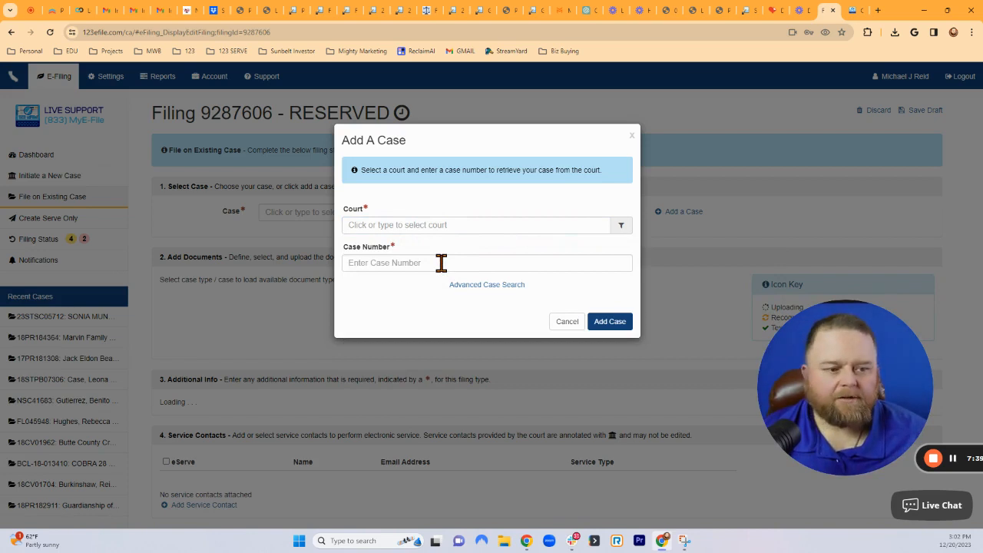
left_click(418, 225)
type("Los")
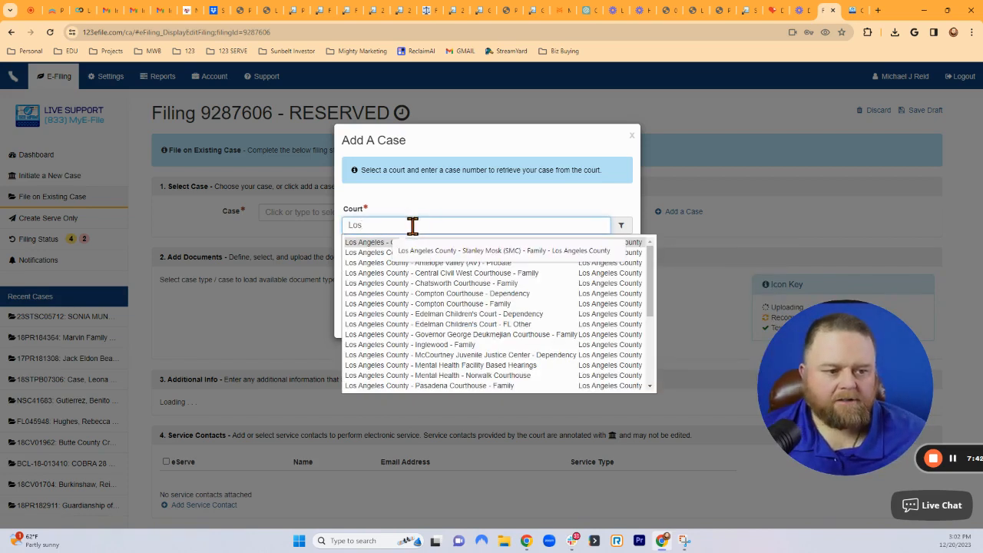
left_click(366, 243)
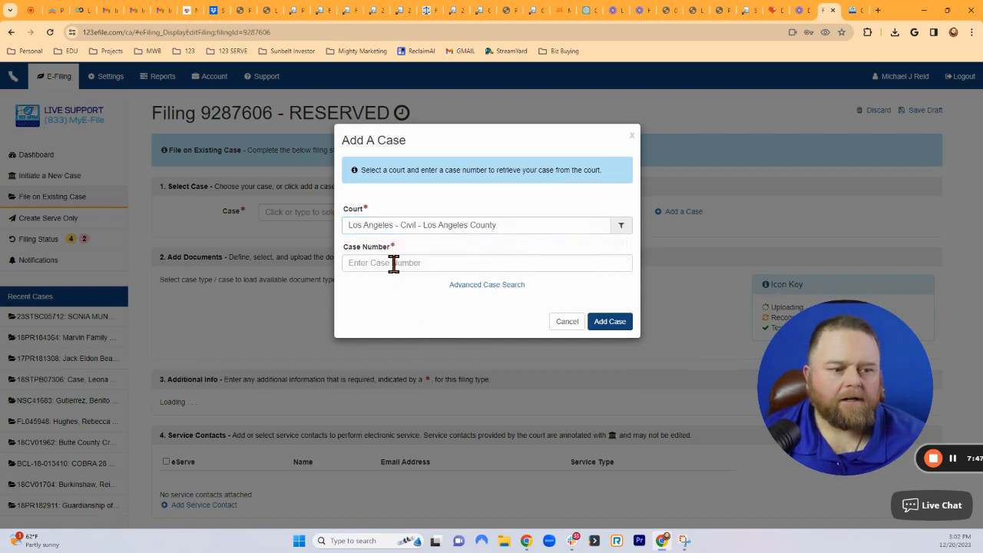
left_click(392, 264)
left_click(428, 291)
left_click(606, 323)
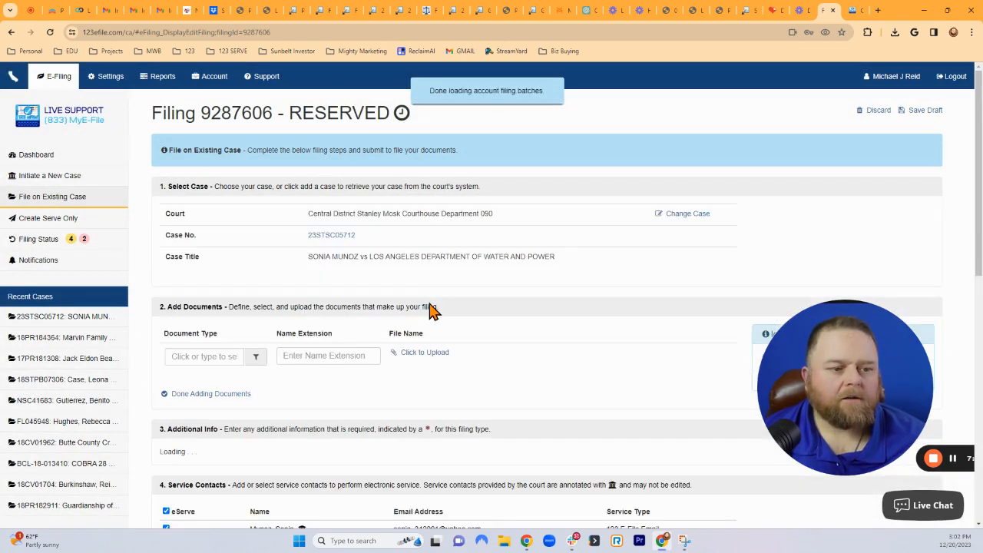
Set the Document Type to Proof of Service - Personal (Small Claims).
left_click_drag(818, 382, 764, 238)
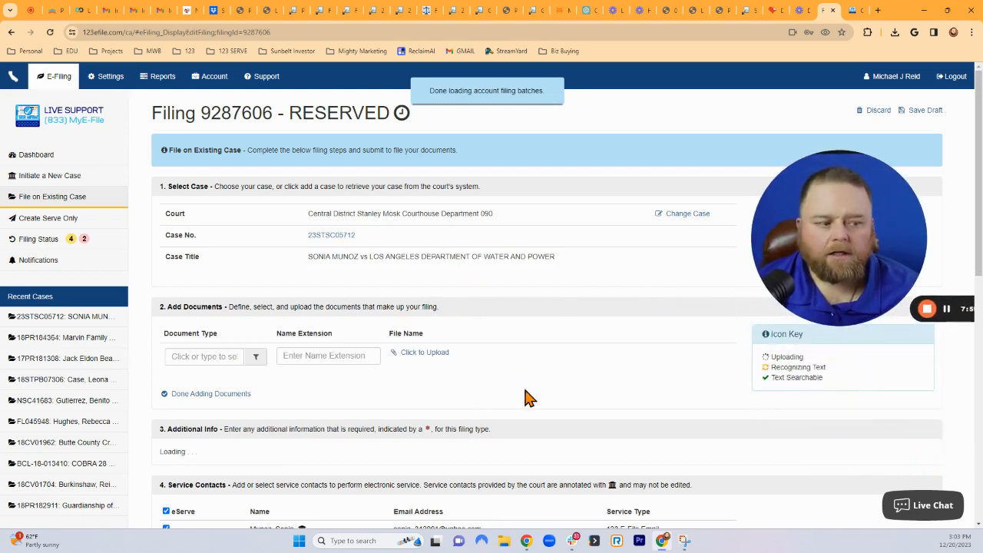
scroll(527, 397, "down", 3)
scroll(507, 384, "up", 1)
scroll(507, 382, "up", 3)
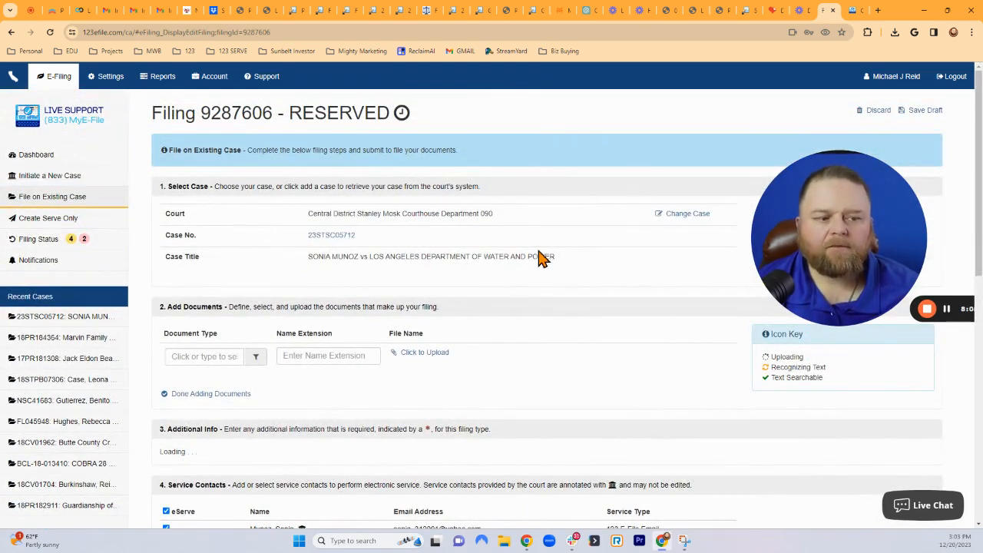
scroll(351, 406, "down", 2)
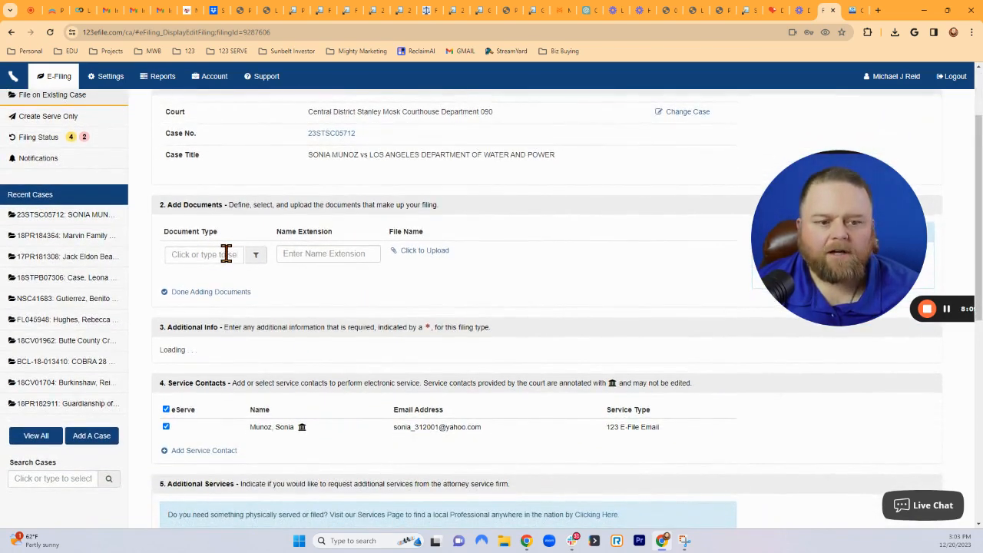
left_click(222, 255)
type("Proof")
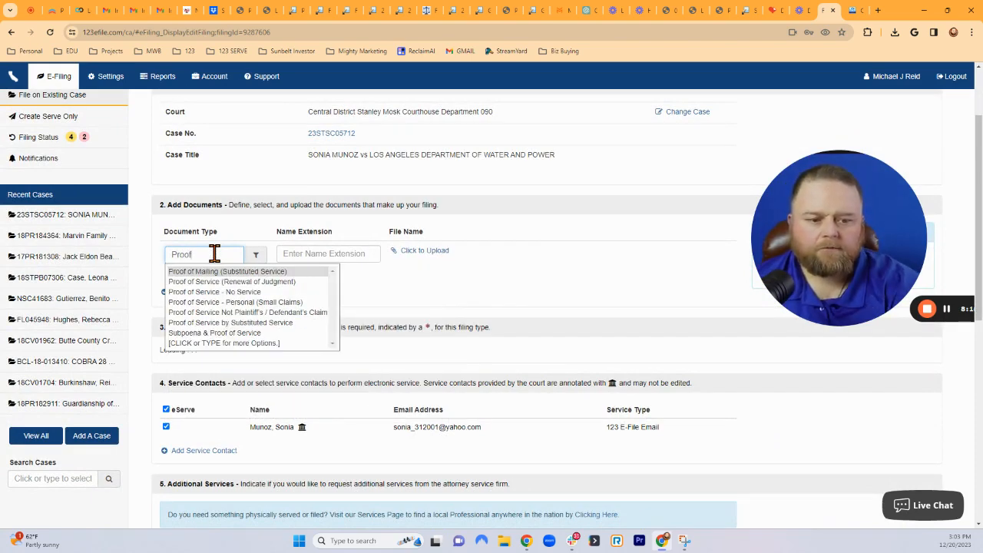
type("of Service")
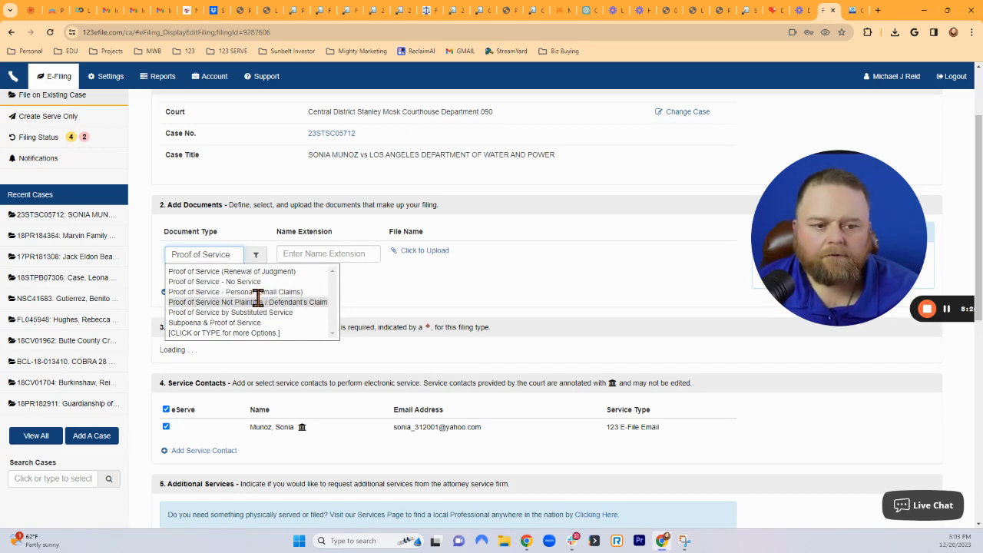
scroll(258, 300, "up", 2)
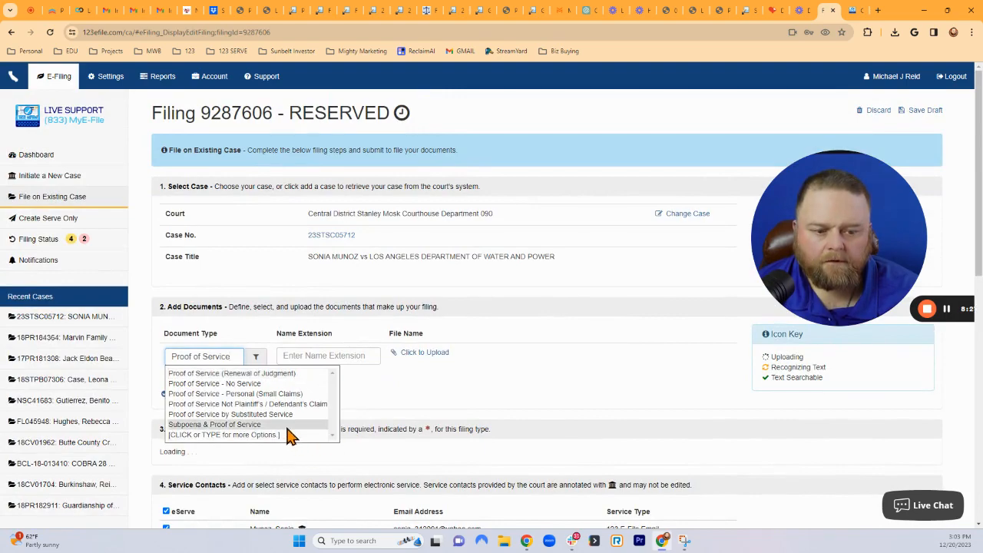
scroll(268, 345, "down", 2)
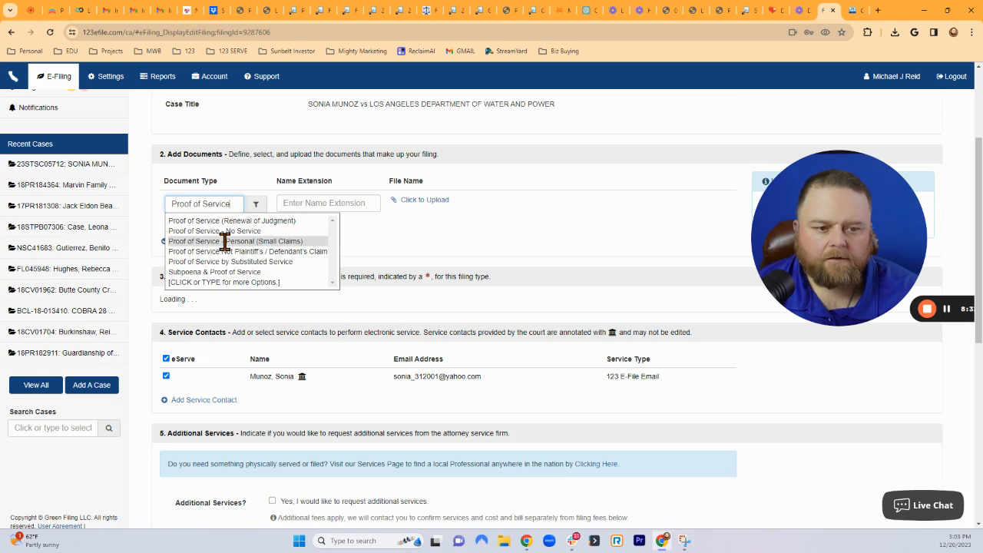
left_click(225, 241)
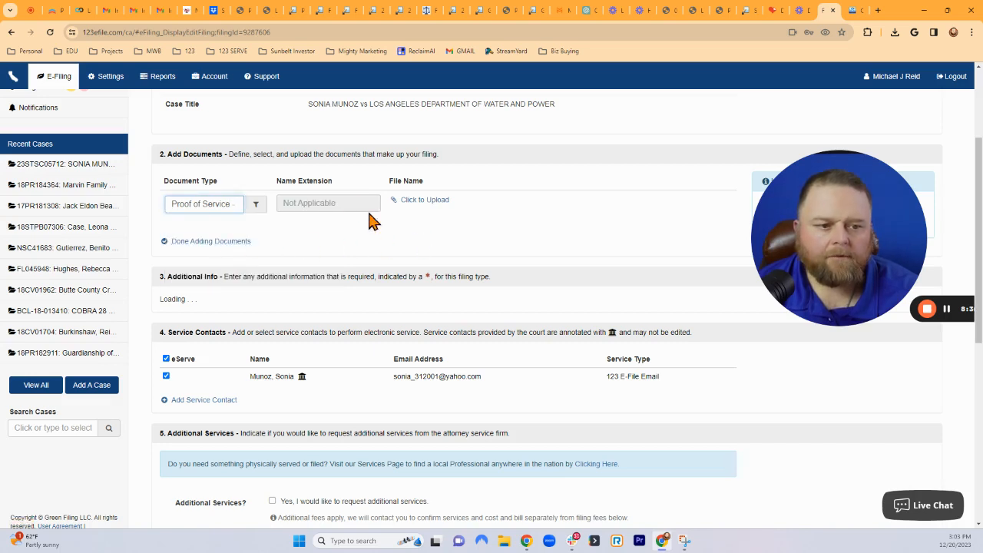
Upload the two-page LOS_ANGELES_WATER_SMALL_Small_Claims_2_PAGE.pdf from the Recent files.
left_click(434, 205)
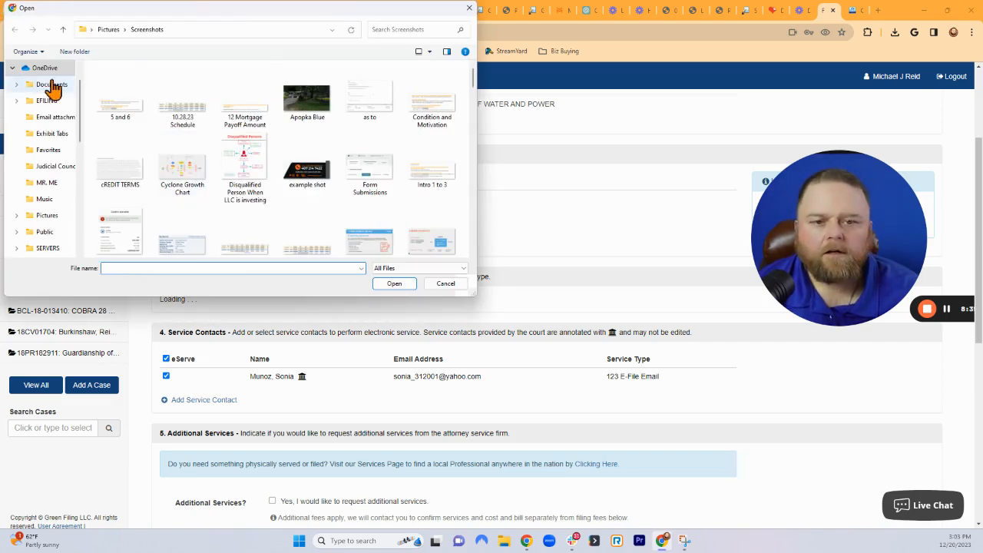
scroll(46, 84, "up", 1)
left_click(38, 71)
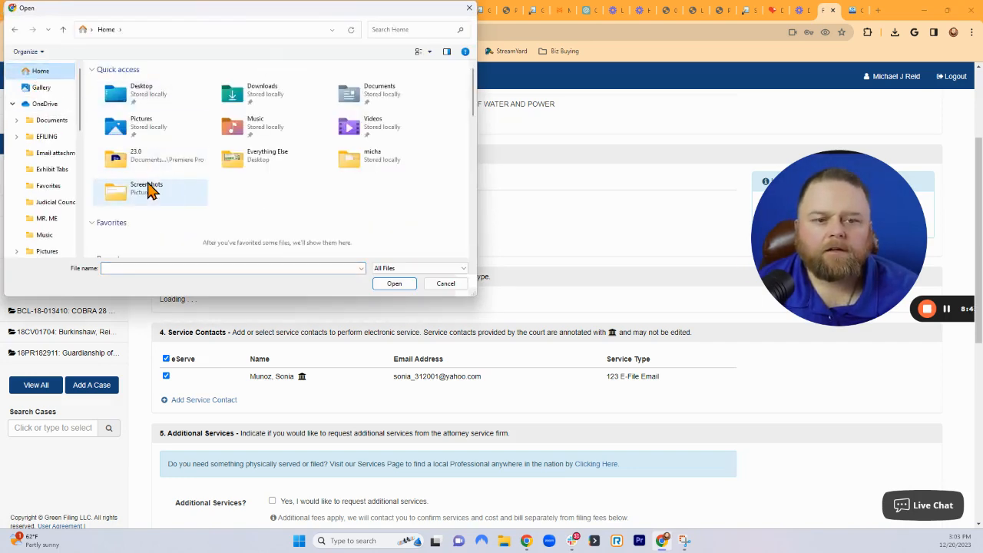
scroll(165, 189, "down", 1)
scroll(204, 235, "down", 1)
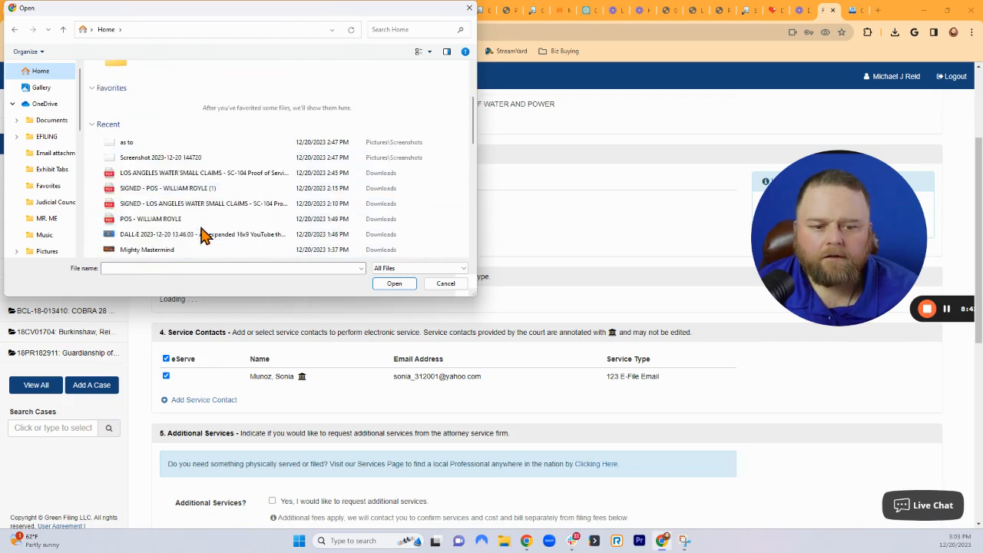
left_click(137, 176)
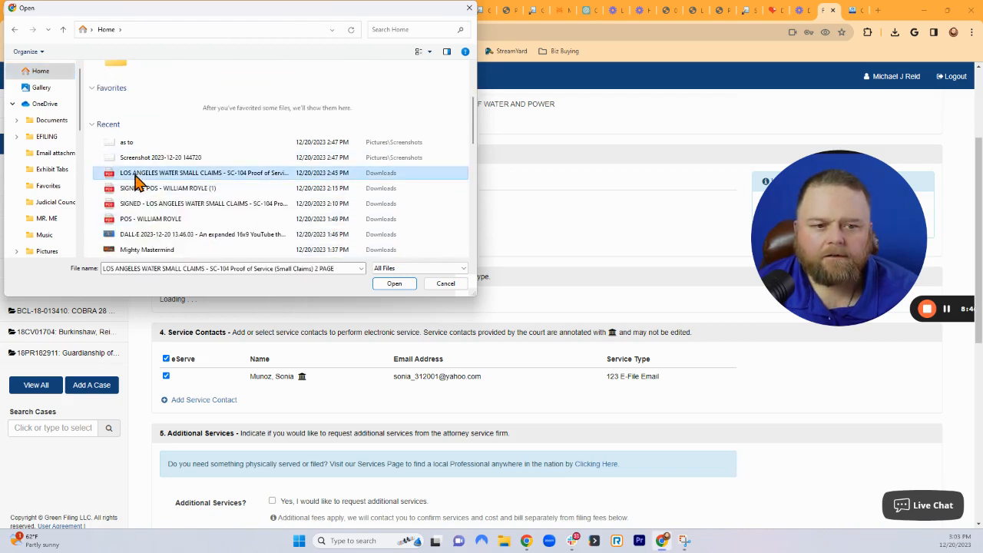
left_click(393, 283)
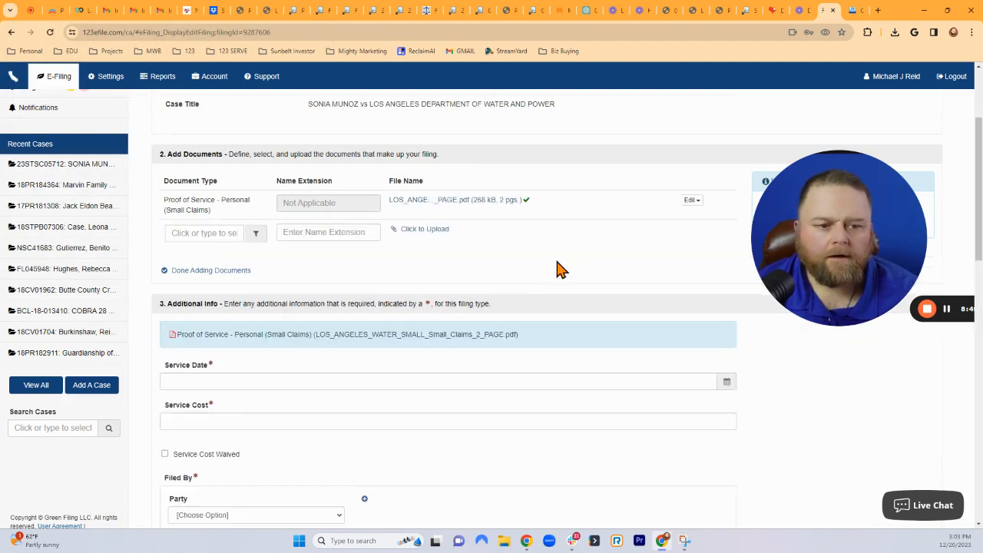
left_click_drag(815, 221, 834, 321)
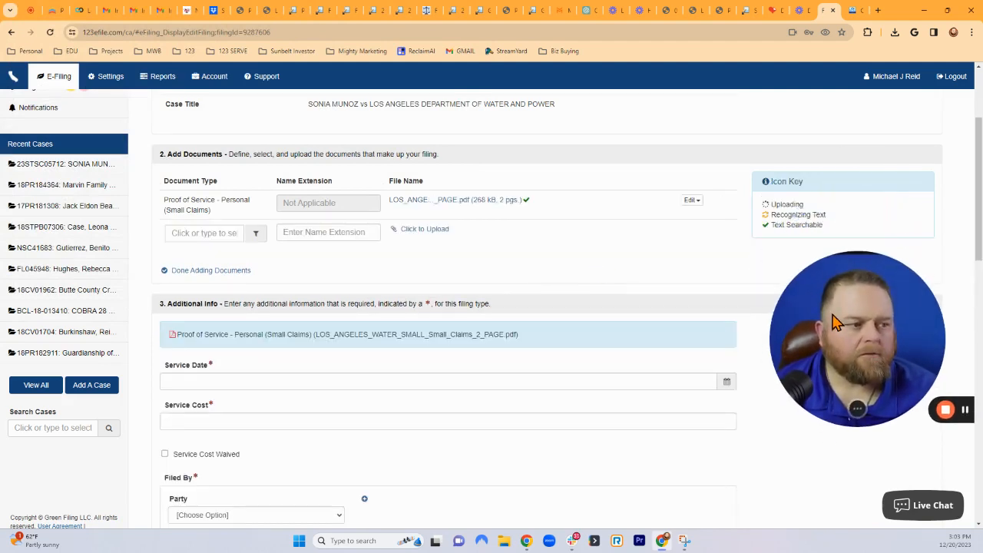
left_click(428, 208)
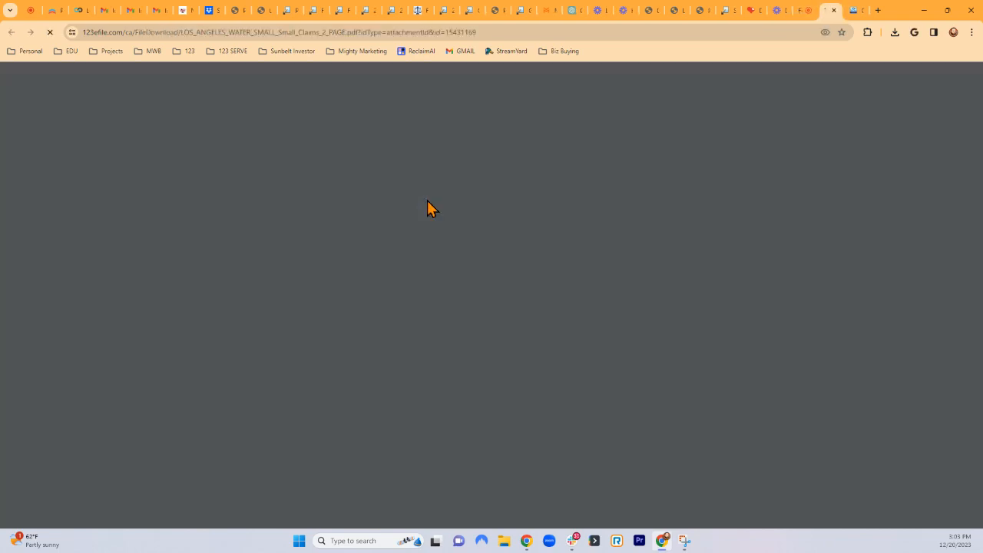
scroll(620, 246, "down", 12)
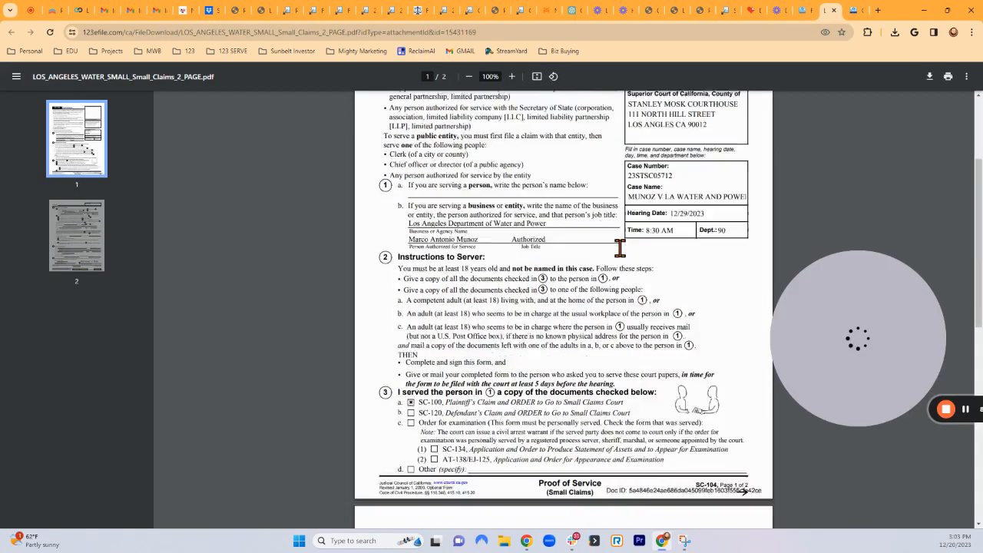
scroll(603, 407, "up", 3)
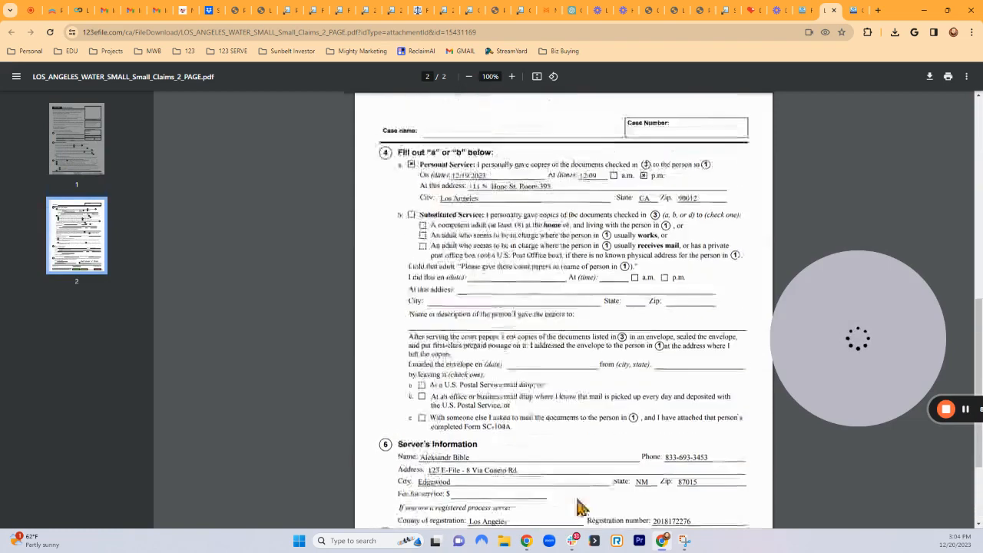
scroll(559, 378, "down", 3)
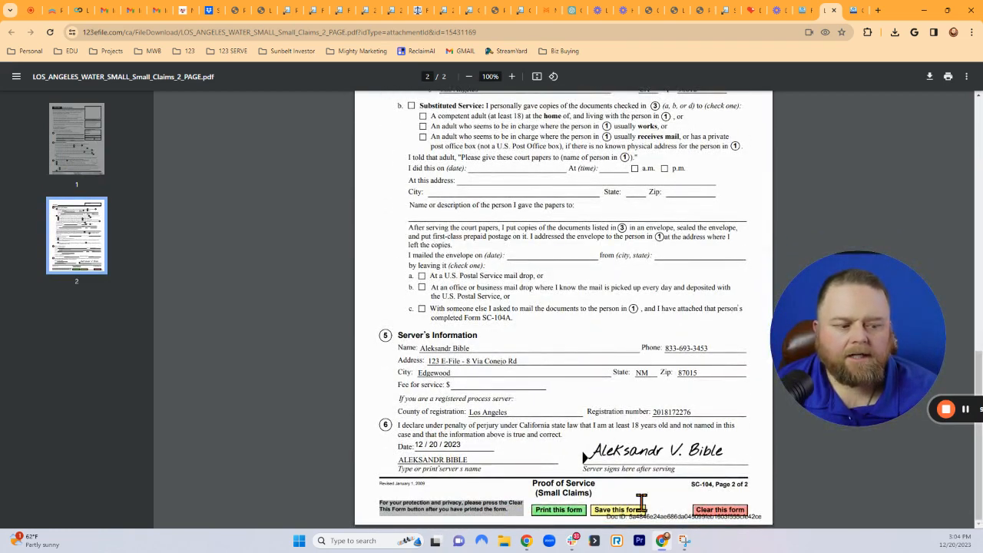
scroll(661, 366, "up", 10)
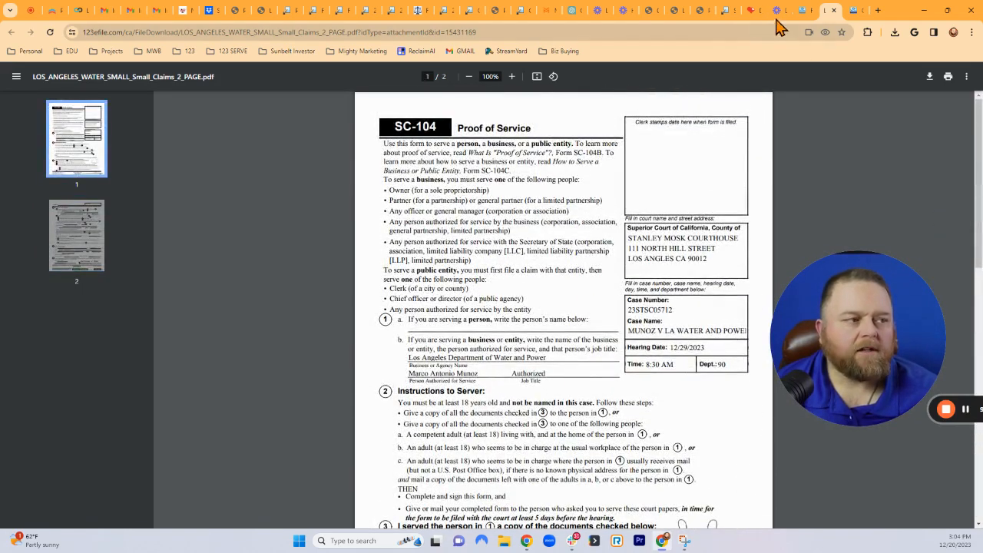
left_click(804, 10)
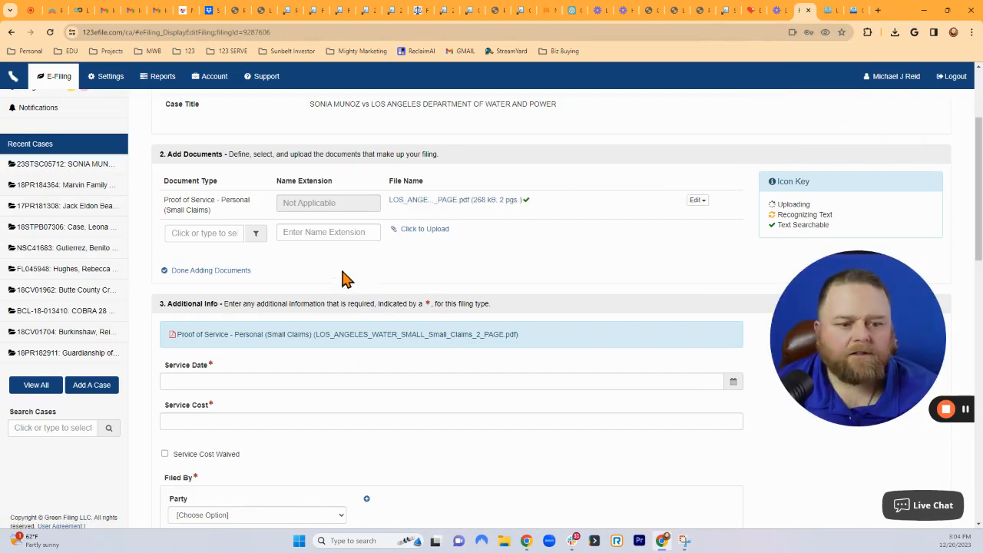
Finish adding documents, then set service date December 19, 2023 and service cost 150.00.
left_click(196, 271)
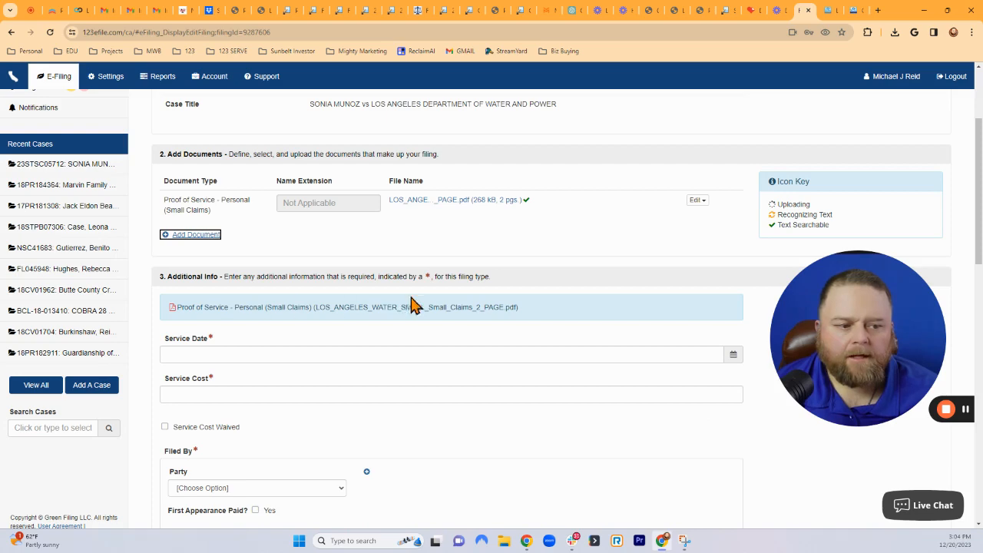
scroll(315, 369, "down", 1)
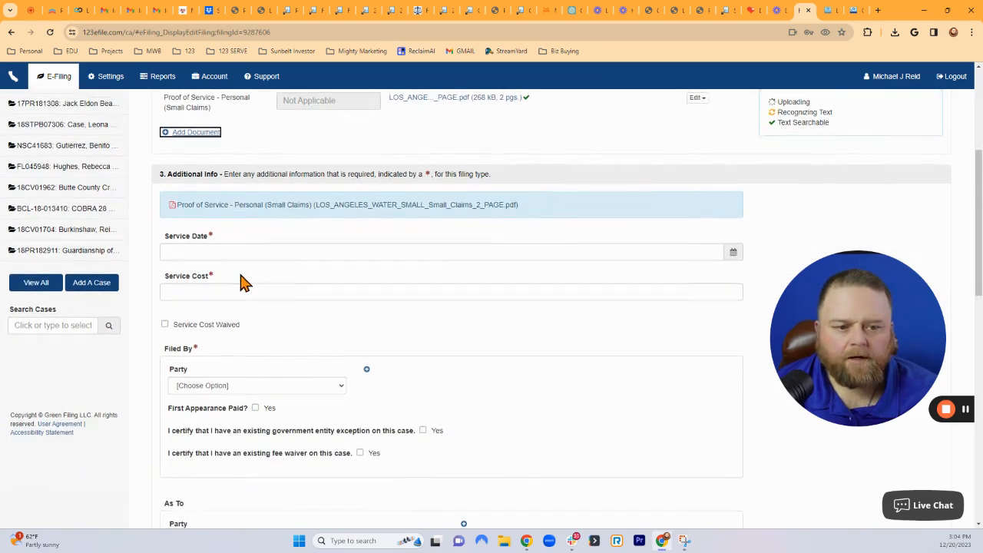
left_click(217, 251)
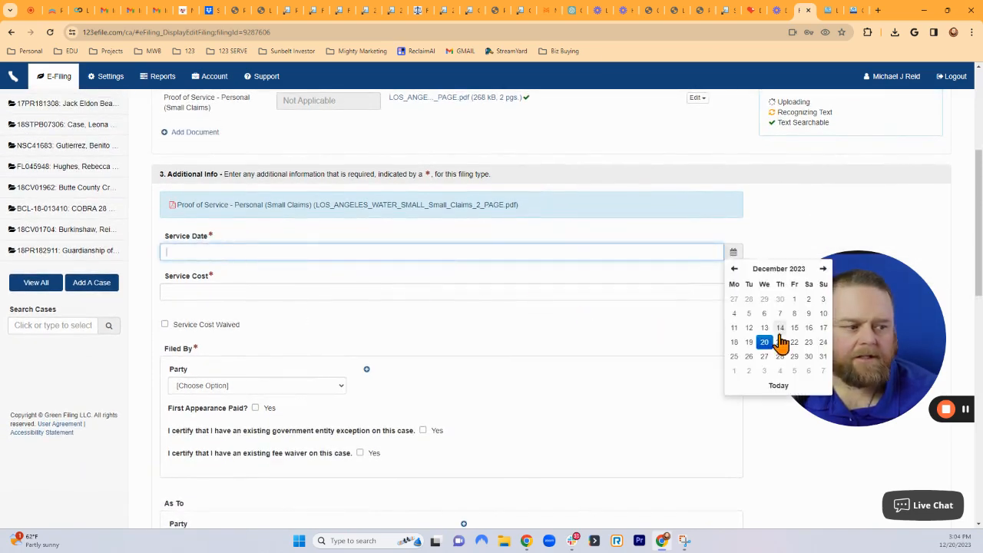
left_click(750, 343)
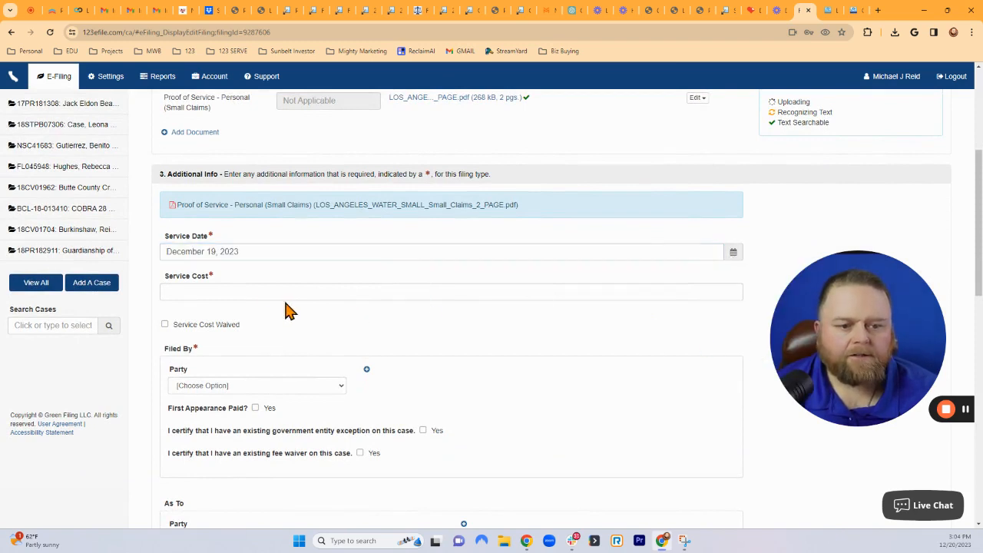
left_click(243, 292)
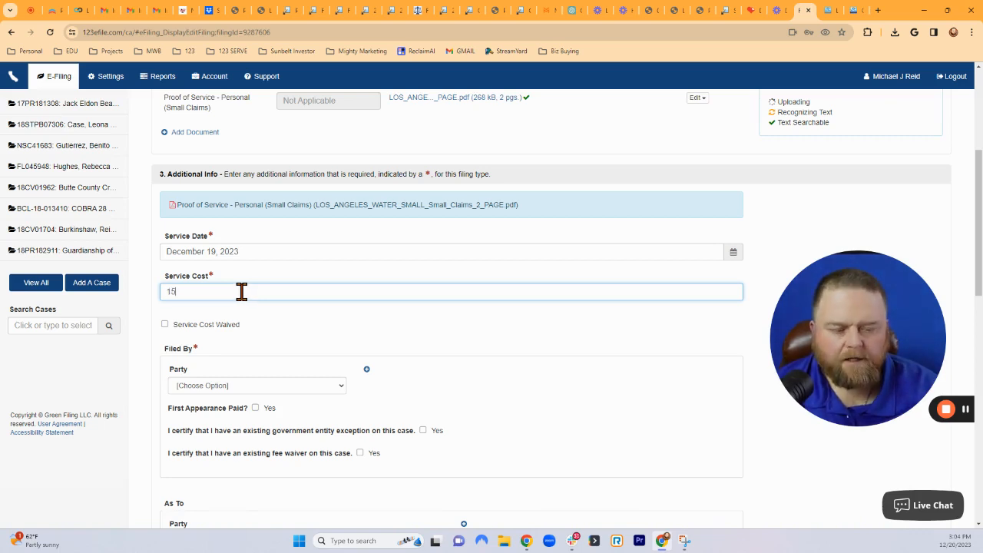
left_click(302, 279)
Set Filed By to the plaintiff and mark First Appearance Paid as Yes.
scroll(541, 390, "down", 1)
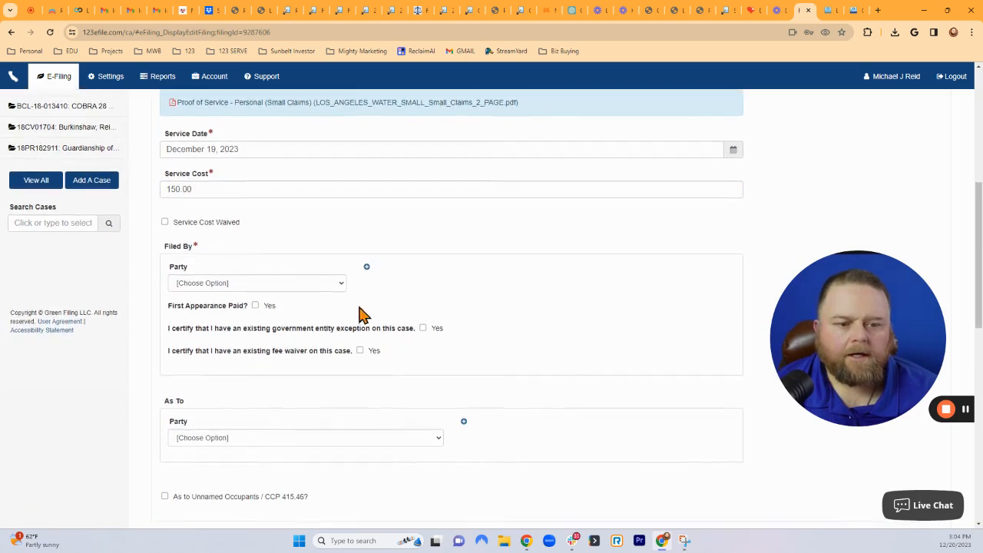
left_click(293, 286)
left_click(243, 308)
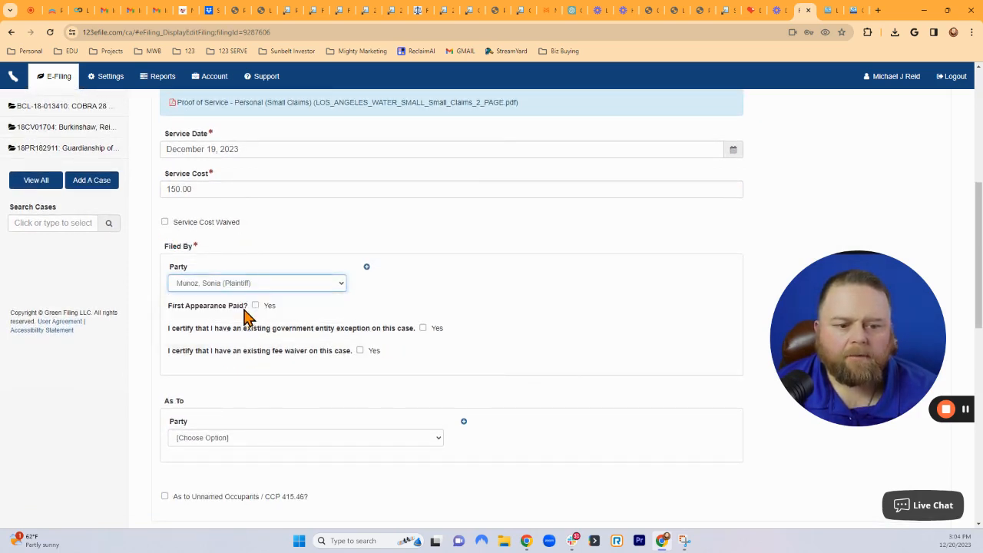
scroll(538, 360, "down", 2)
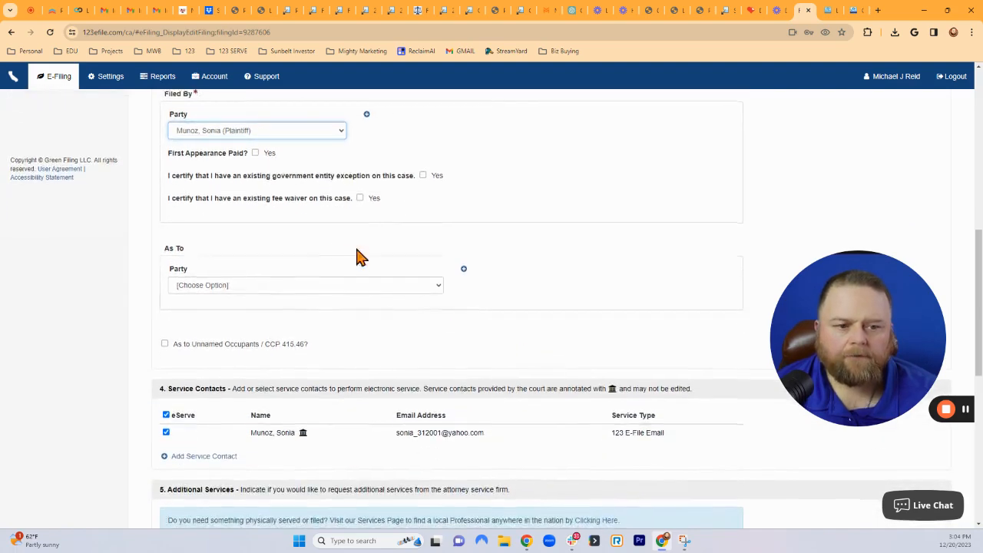
left_click(255, 153)
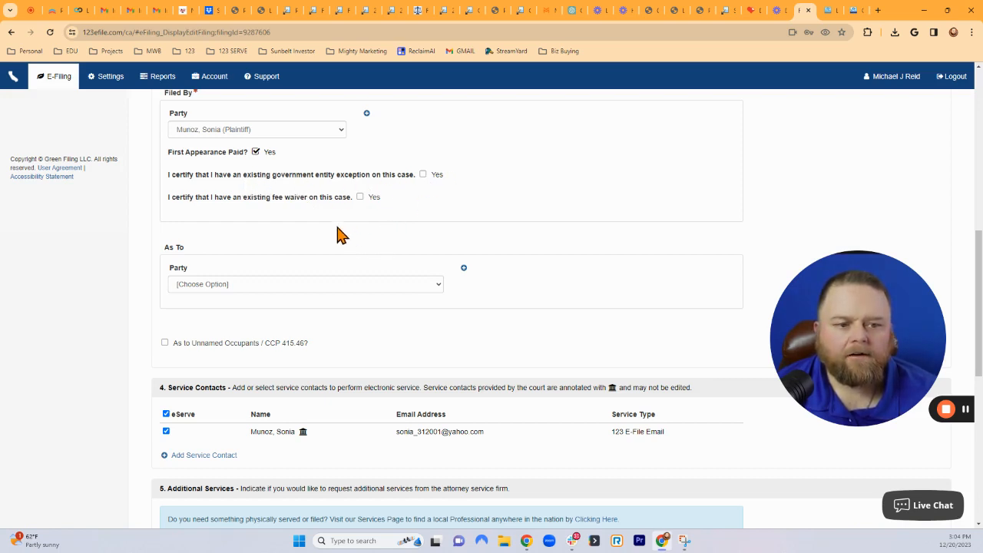
Choose Los Angeles Department of Water and Power (Defendant) as the As To party.
scroll(401, 348, "down", 2)
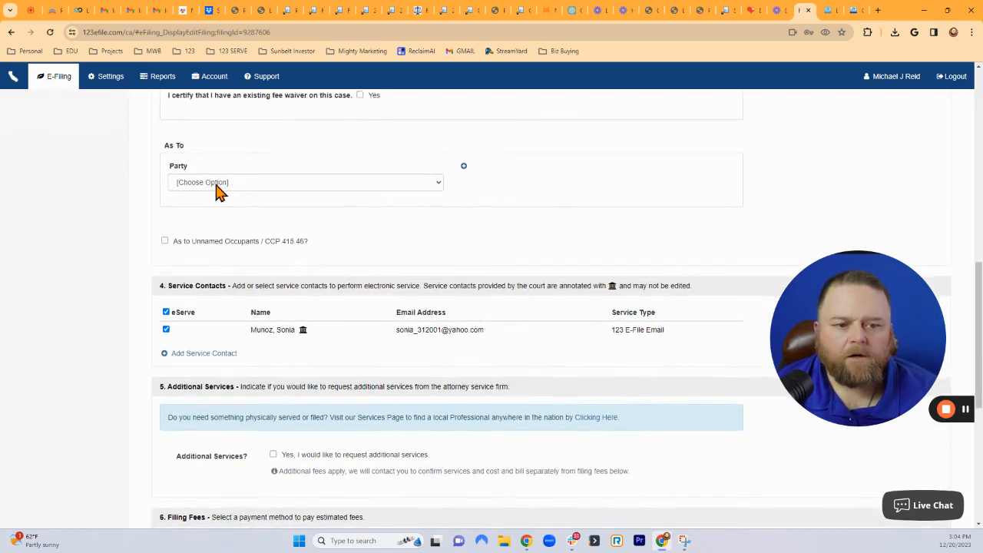
left_click(282, 184)
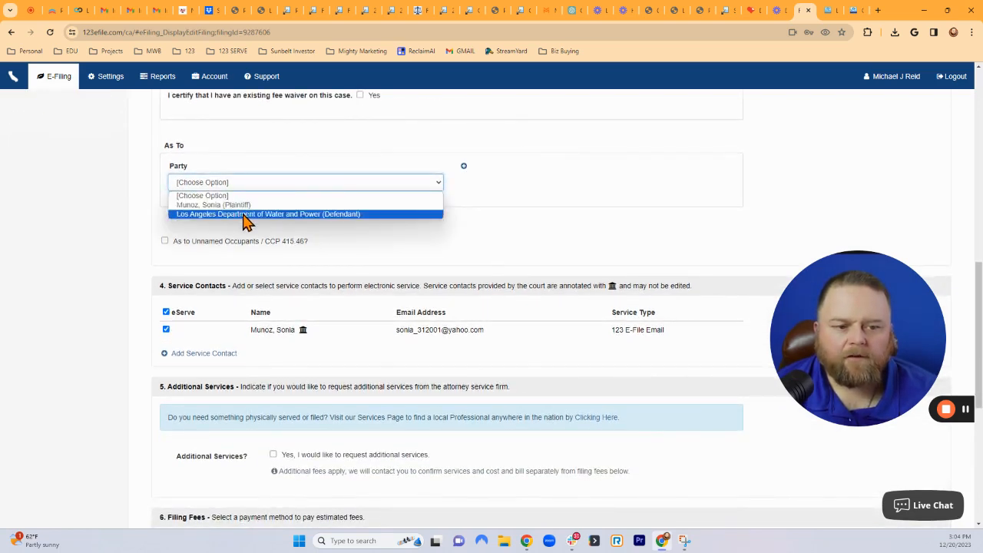
left_click(145, 161)
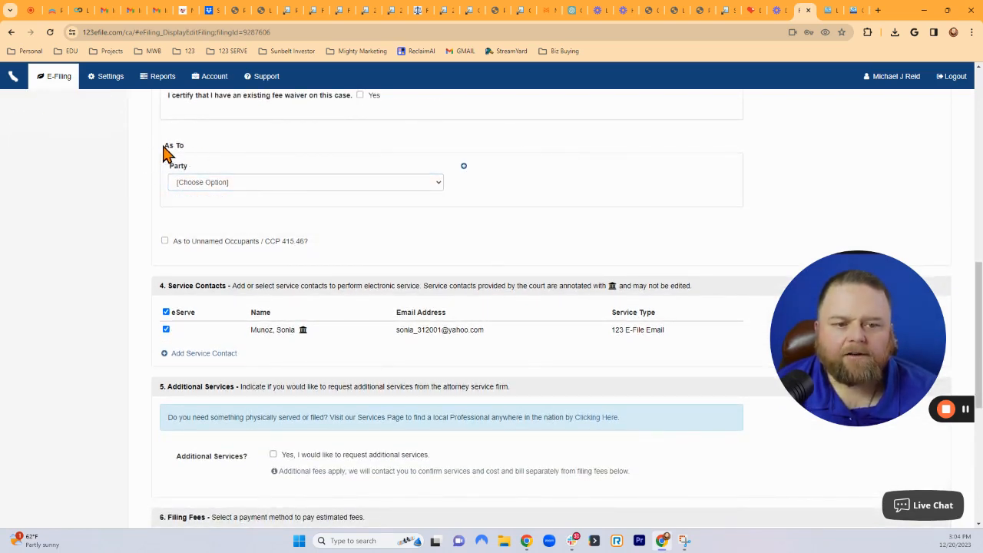
scroll(321, 256, "up", 2)
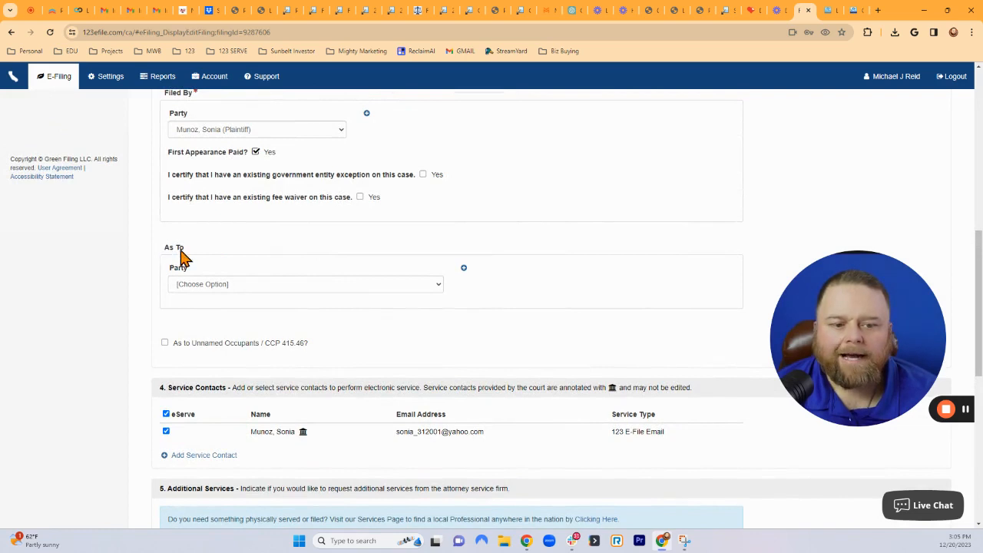
left_click(238, 290)
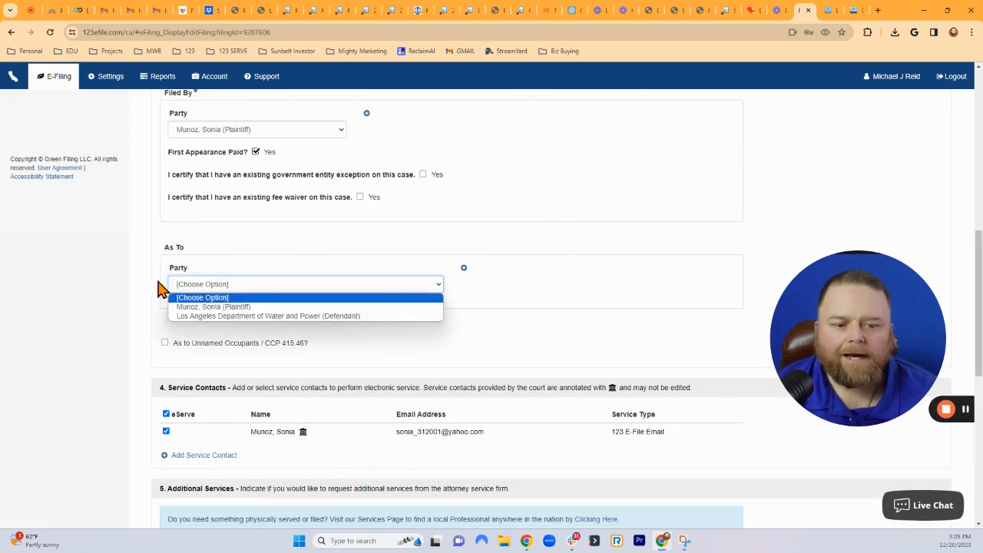
left_click(219, 318)
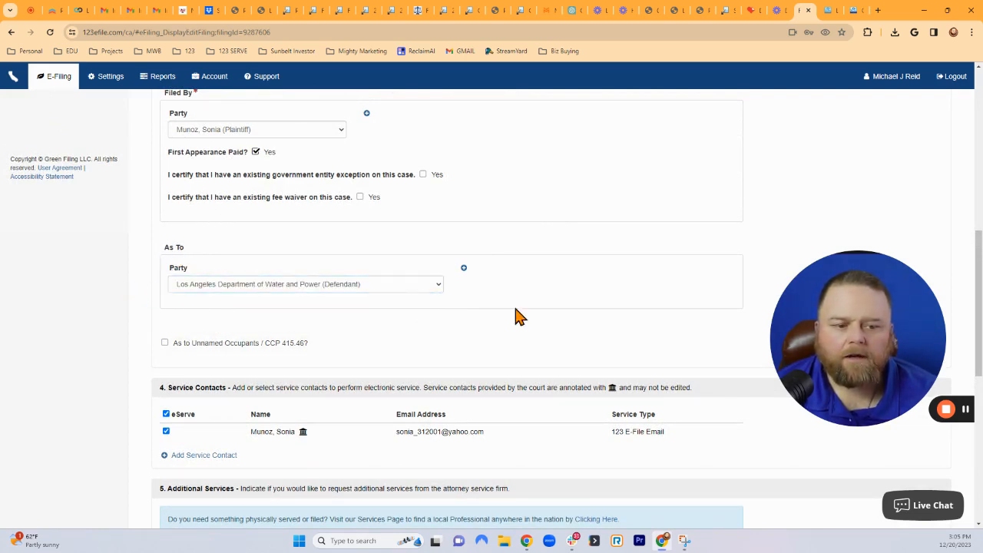
scroll(581, 314, "down", 2)
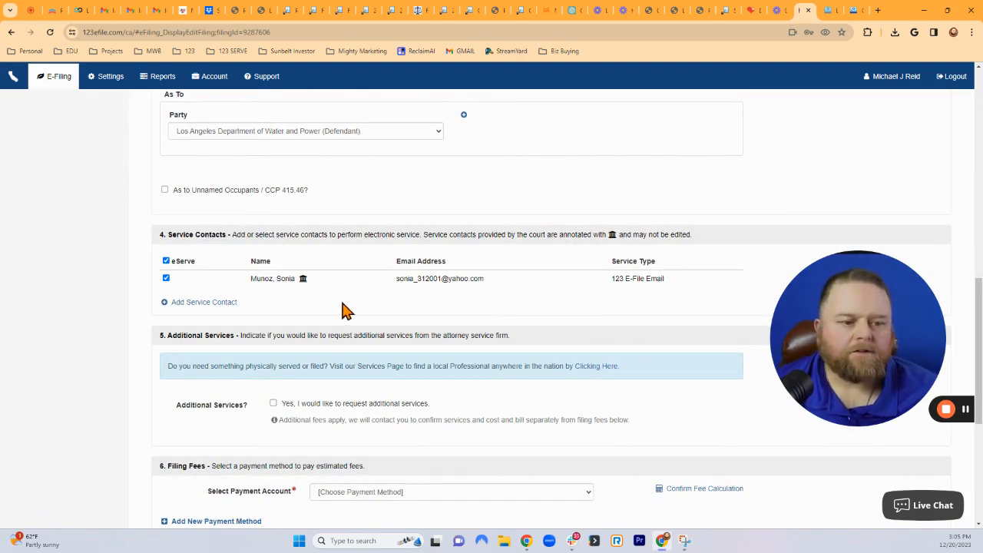
scroll(354, 312, "down", 1)
scroll(336, 281, "down", 1)
scroll(322, 246, "up", 1)
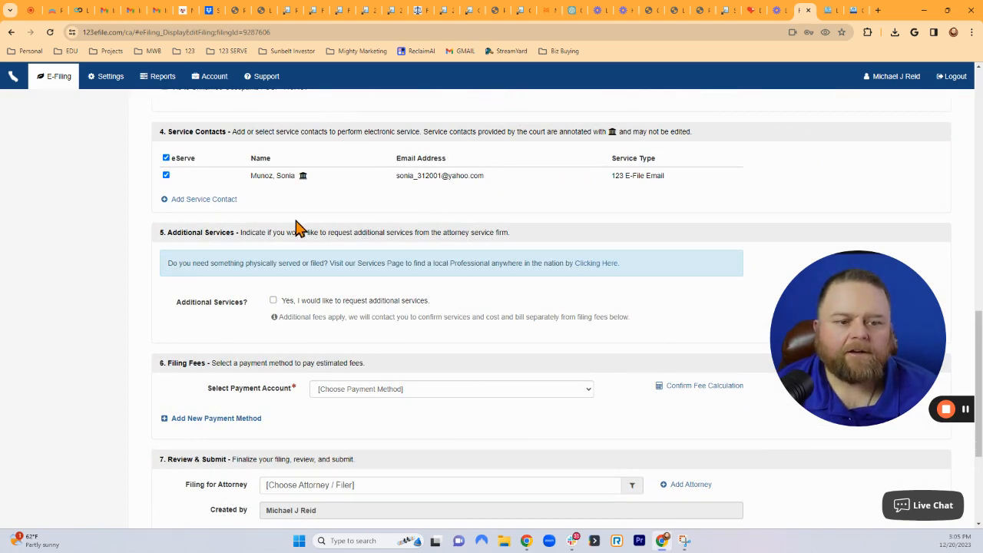
scroll(329, 220, "up", 1)
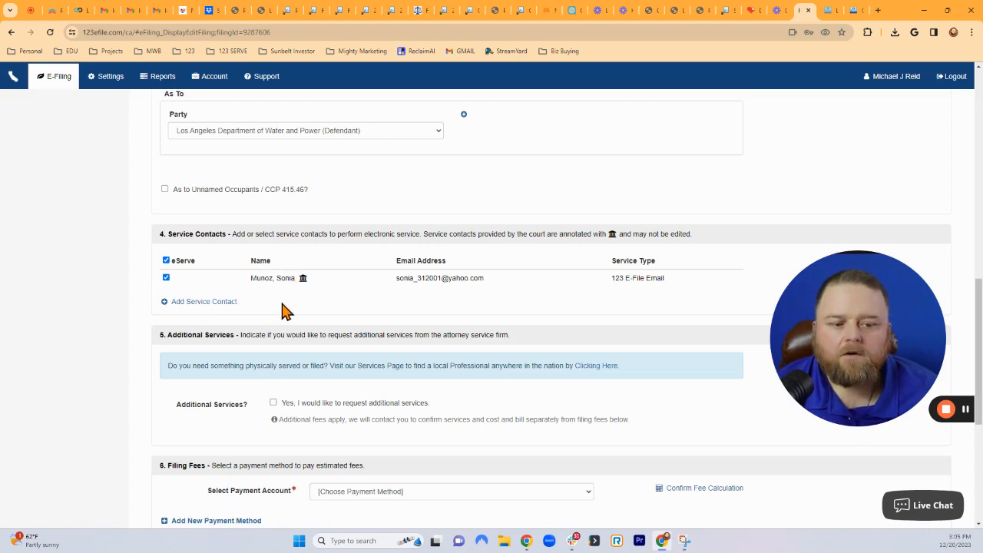
scroll(282, 310, "down", 2)
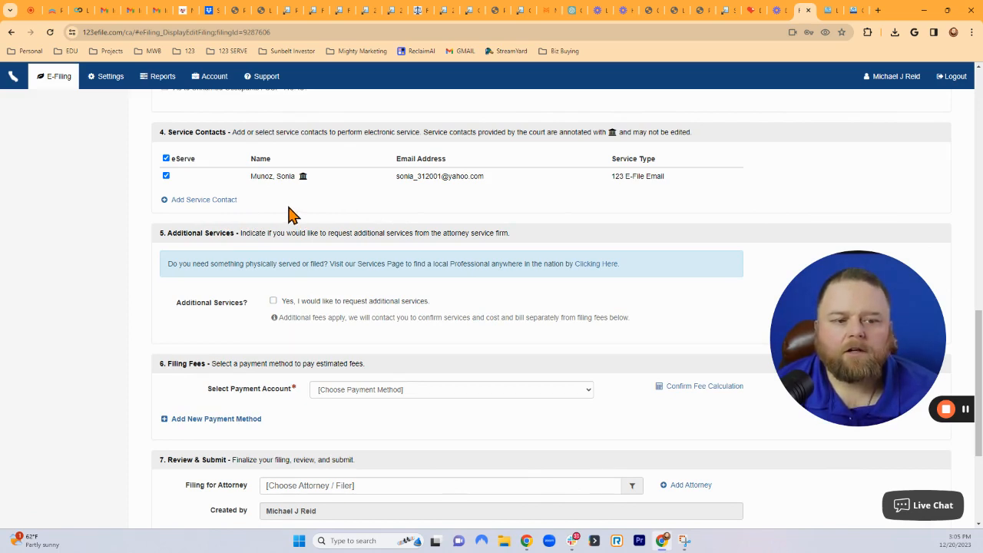
scroll(291, 215, "up", 15)
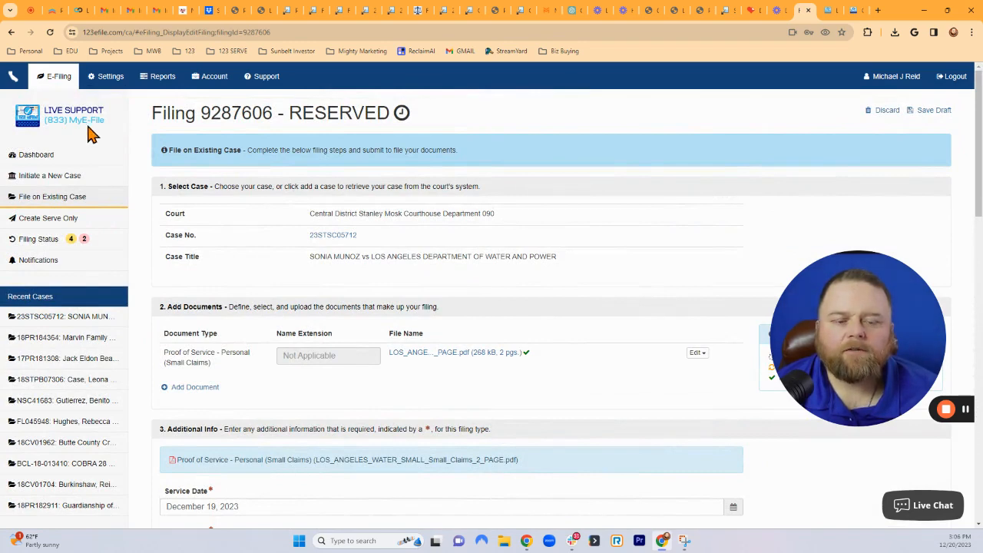
scroll(581, 249, "down", 3)
scroll(582, 253, "down", 5)
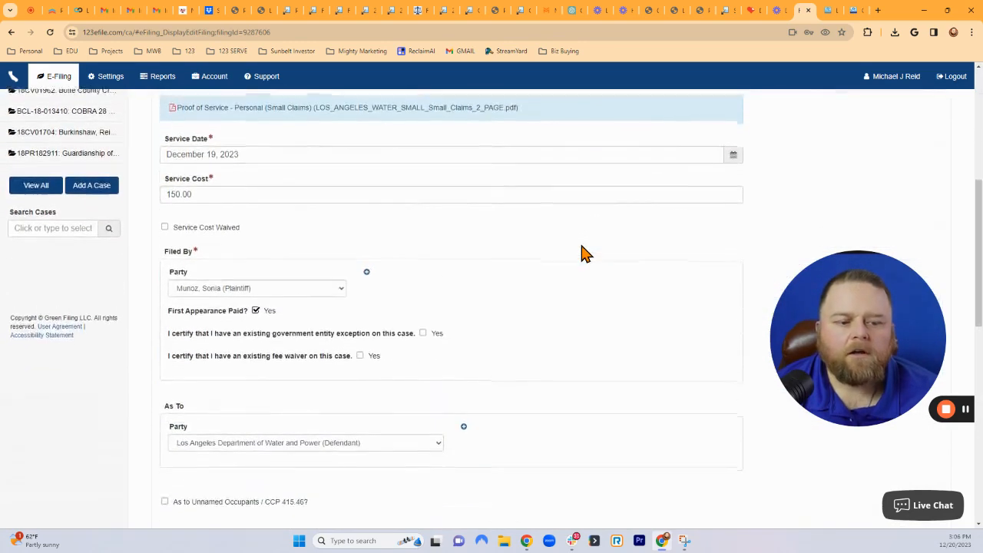
scroll(582, 253, "down", 2)
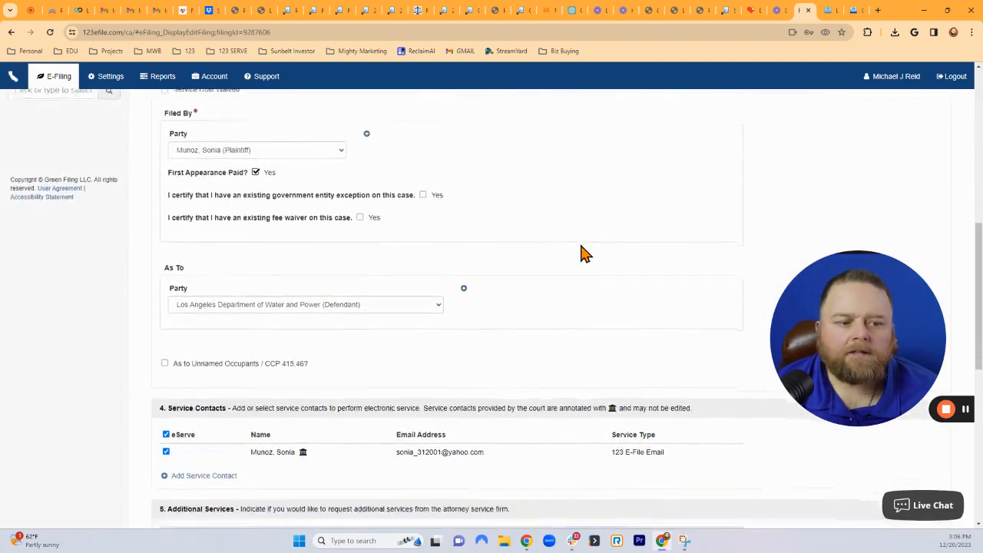
scroll(530, 275, "down", 1)
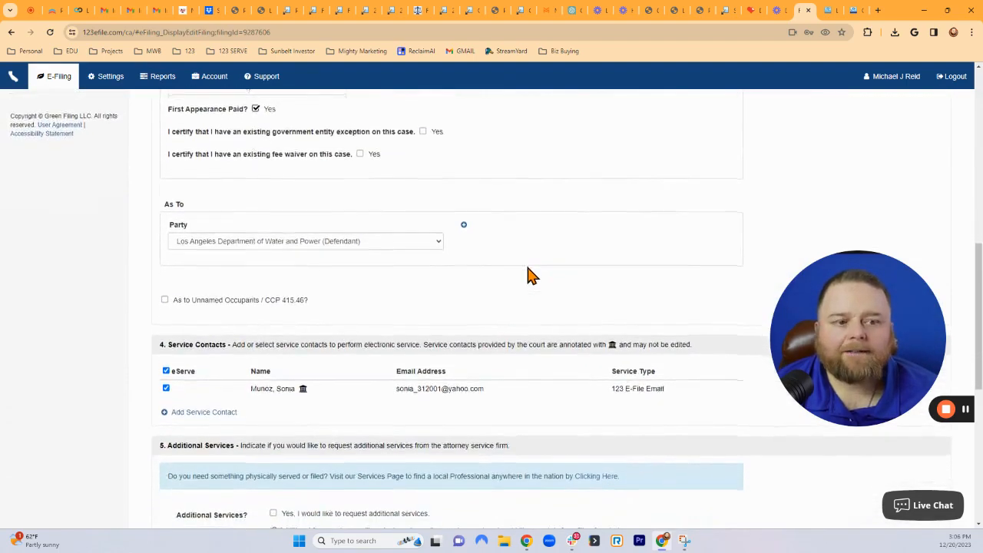
scroll(528, 274, "down", 4)
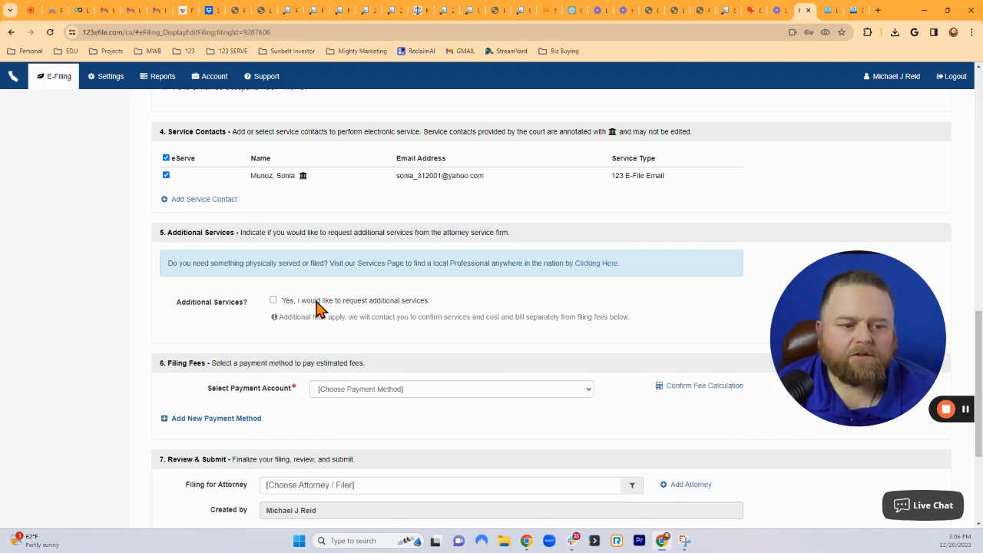
scroll(589, 312, "down", 3)
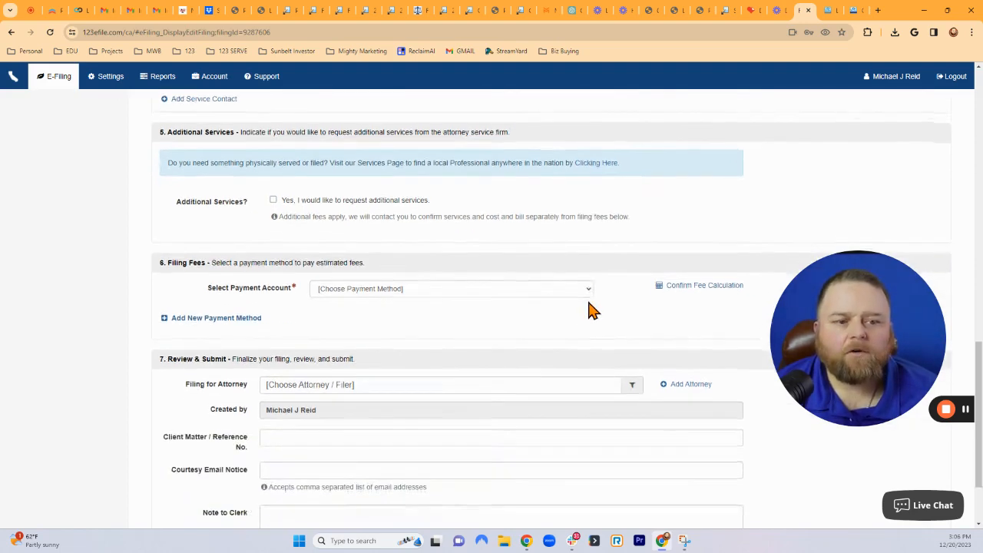
scroll(589, 308, "up", 1)
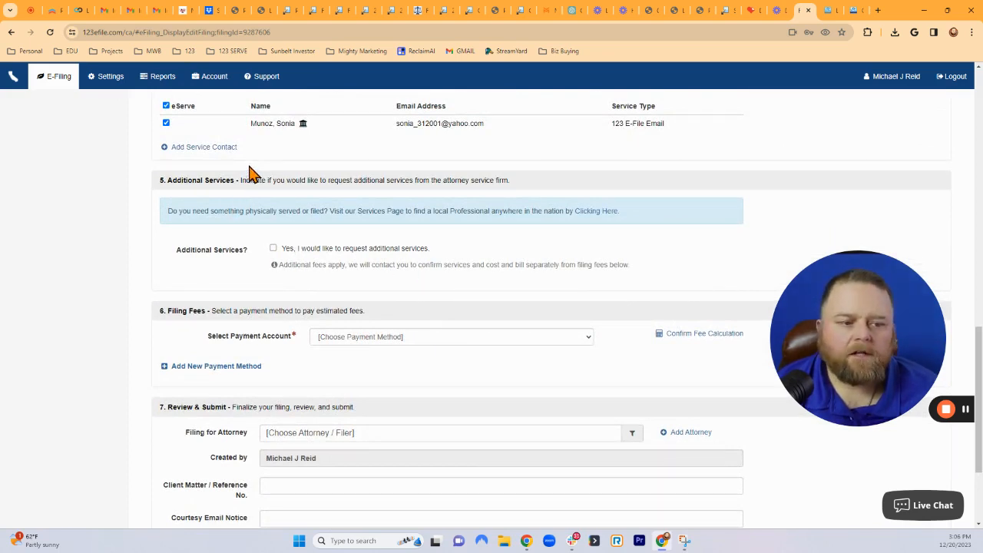
left_click(273, 249)
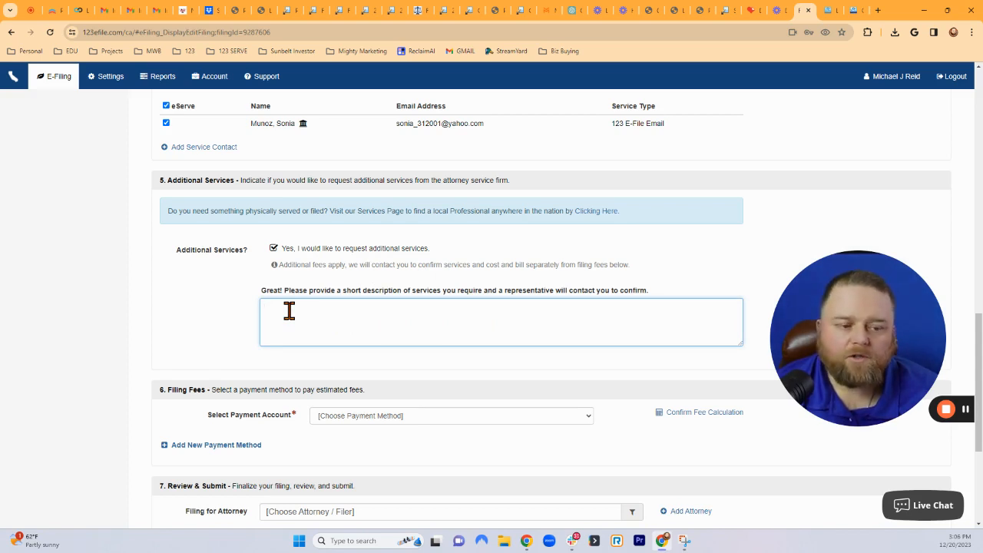
left_click(274, 249)
left_click(274, 249)
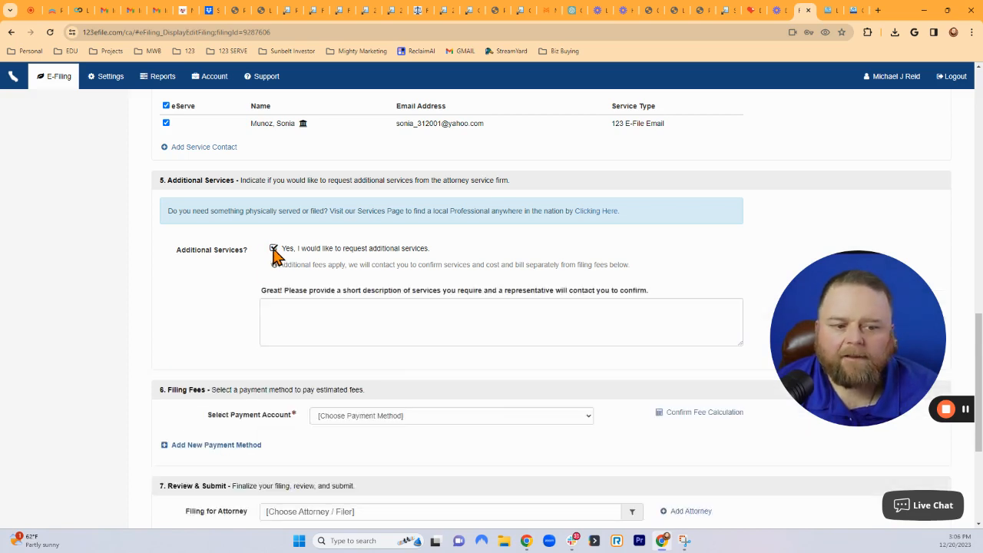
left_click(341, 317)
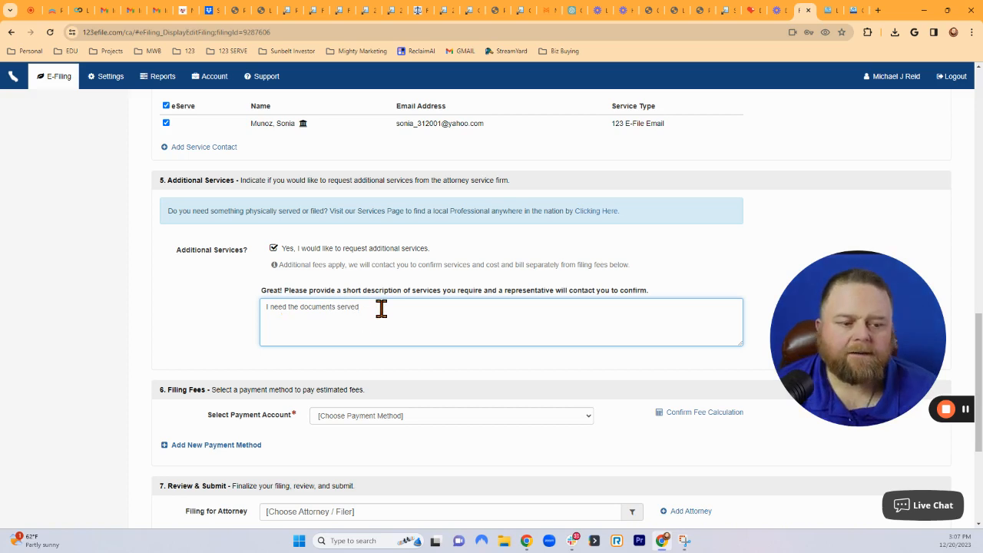
left_click_drag(381, 307, 211, 308)
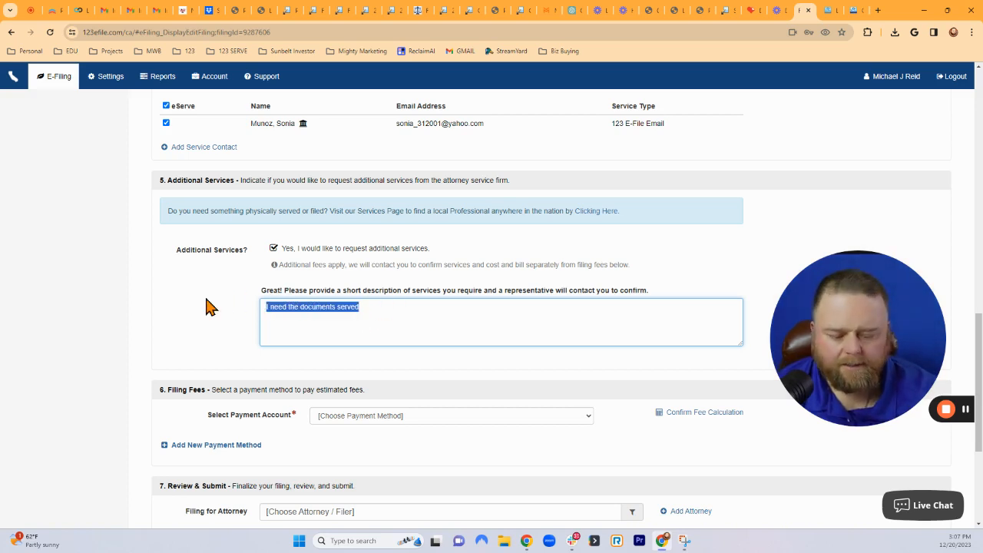
key("BackSpace")
left_click(274, 248)
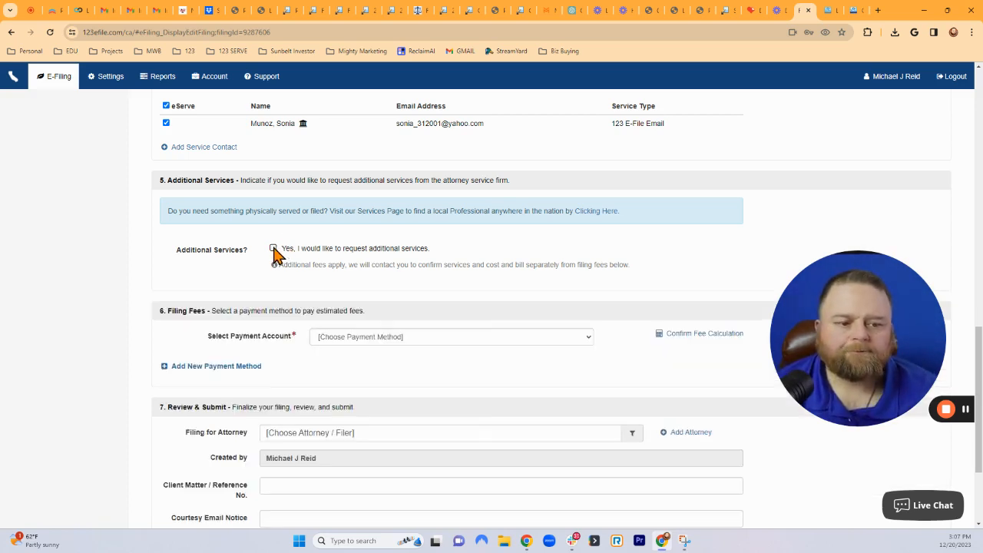
left_click(273, 248)
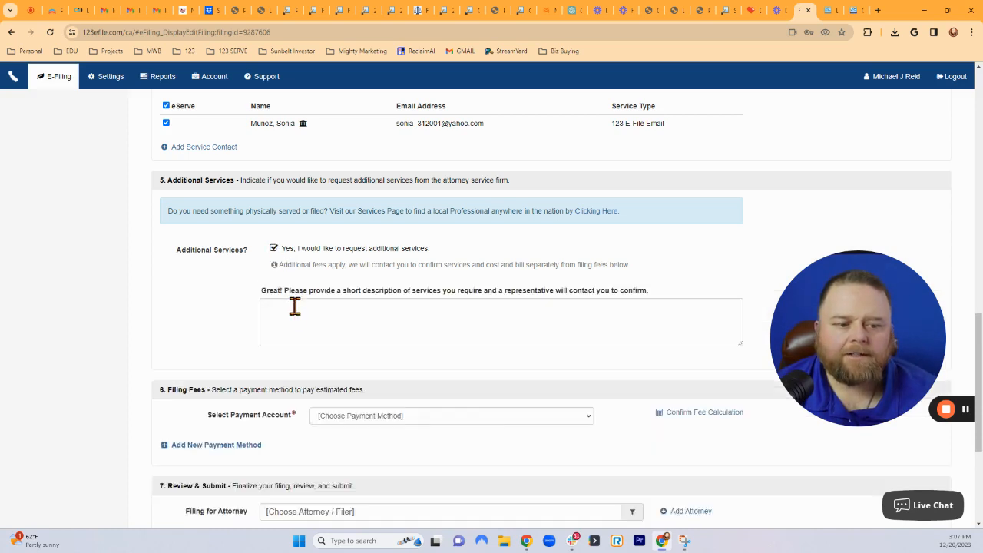
left_click(326, 317)
left_click(274, 248)
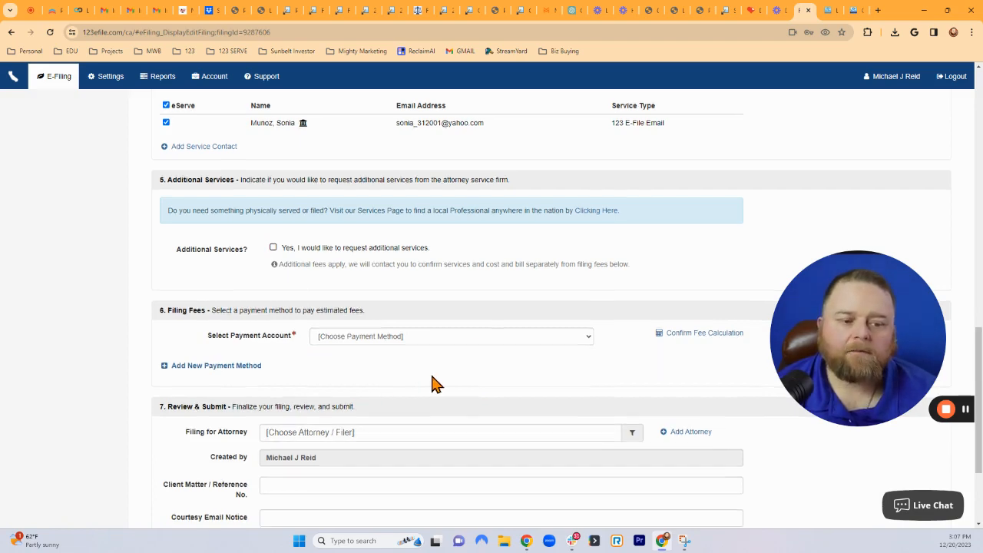
Pay the $8.15 filing fees from the 123 Concierge eFile E-Check account and review the totals.
scroll(454, 380, "down", 1)
left_click(470, 290)
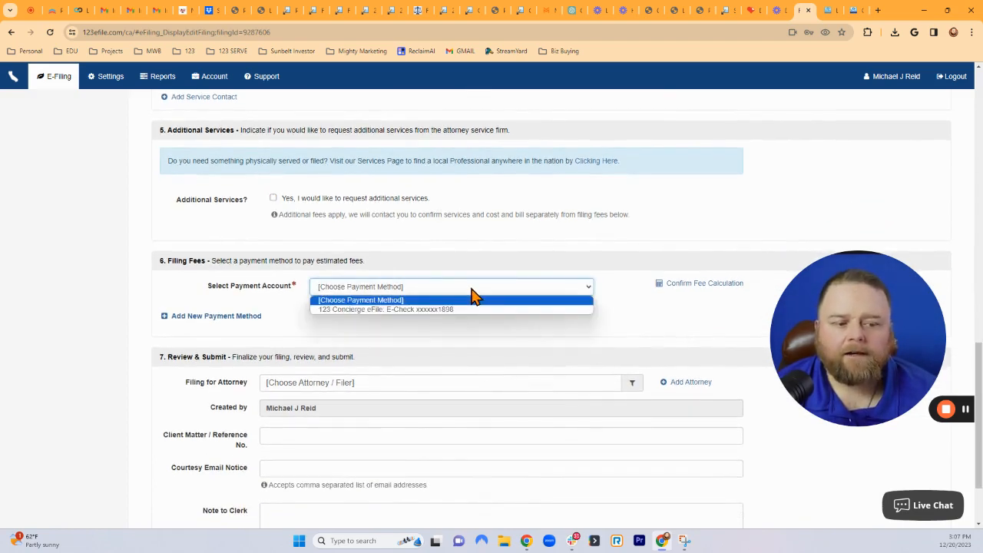
left_click(339, 310)
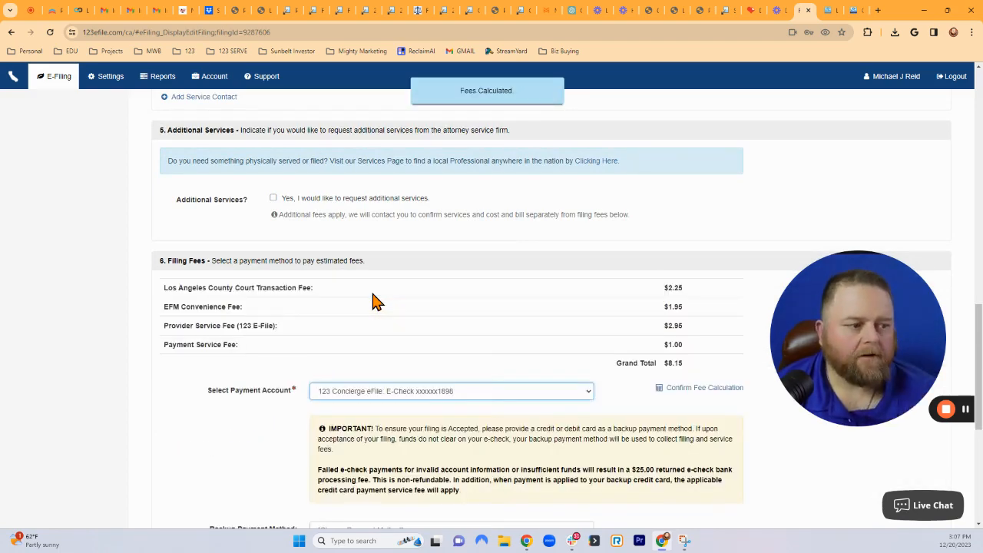
scroll(697, 358, "up", 1)
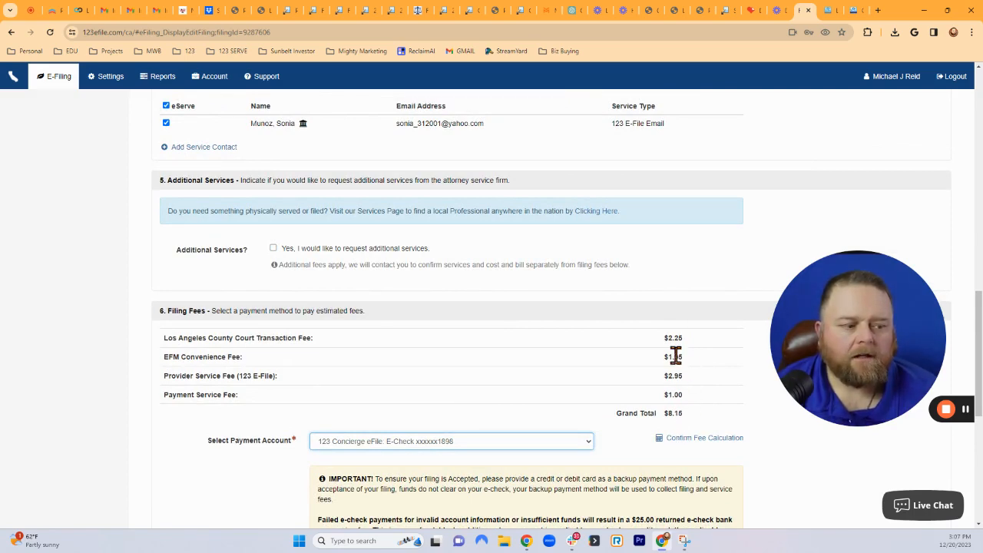
scroll(708, 339, "up", 2)
scroll(708, 339, "down", 1)
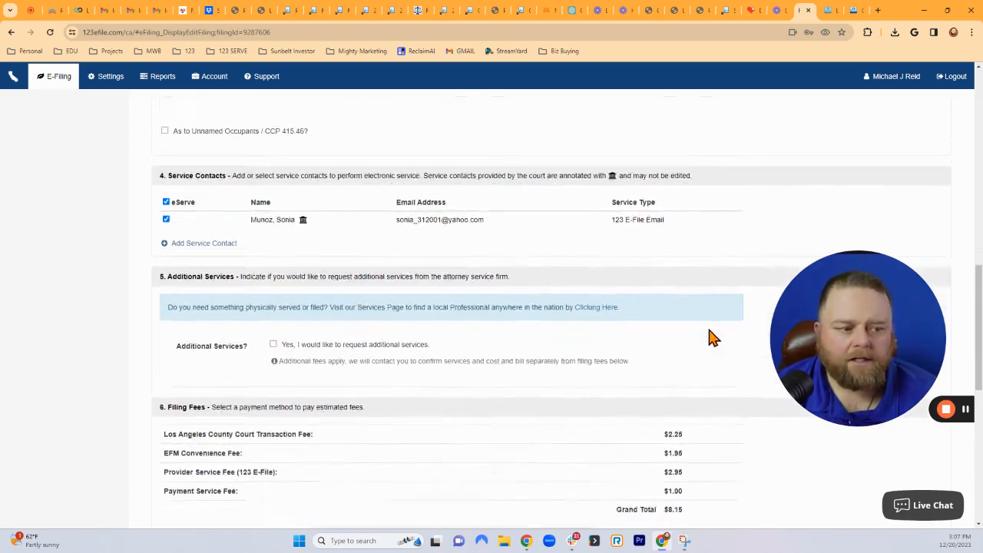
scroll(591, 392, "down", 2)
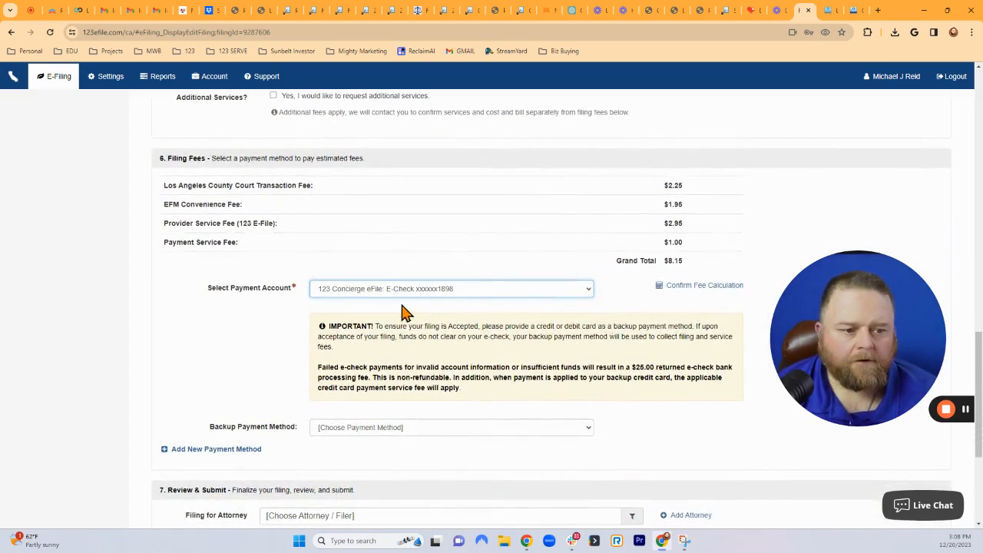
scroll(497, 436, "down", 1)
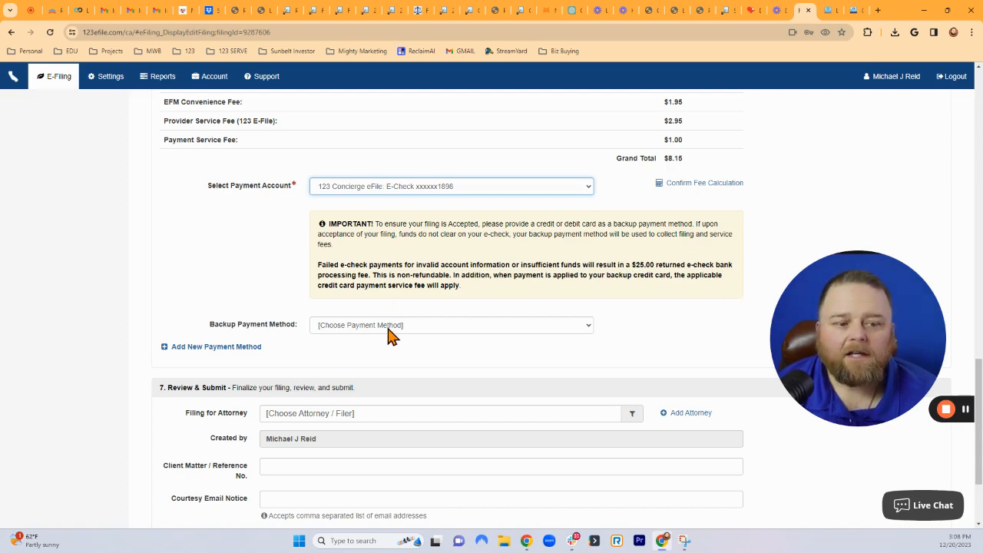
scroll(487, 380, "down", 1)
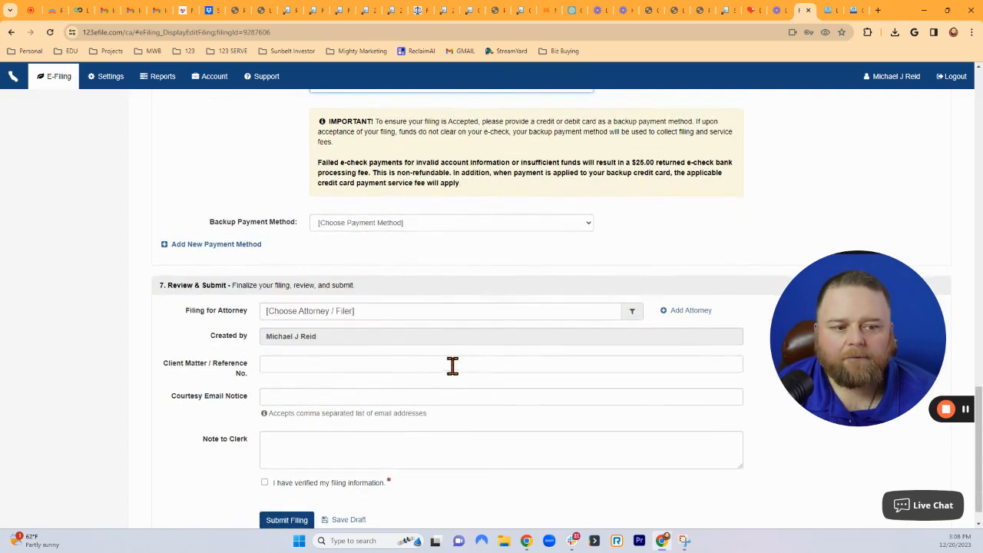
Leave the backup payment unset and choose the filer's own attorney as Filing for Attorney.
left_click(355, 224)
left_click(345, 269)
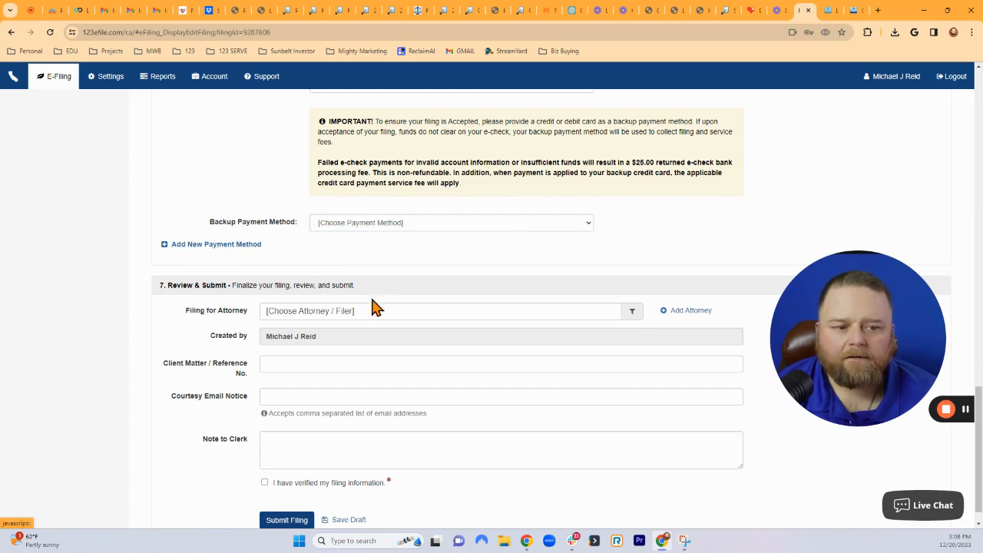
scroll(382, 311, "down", 1)
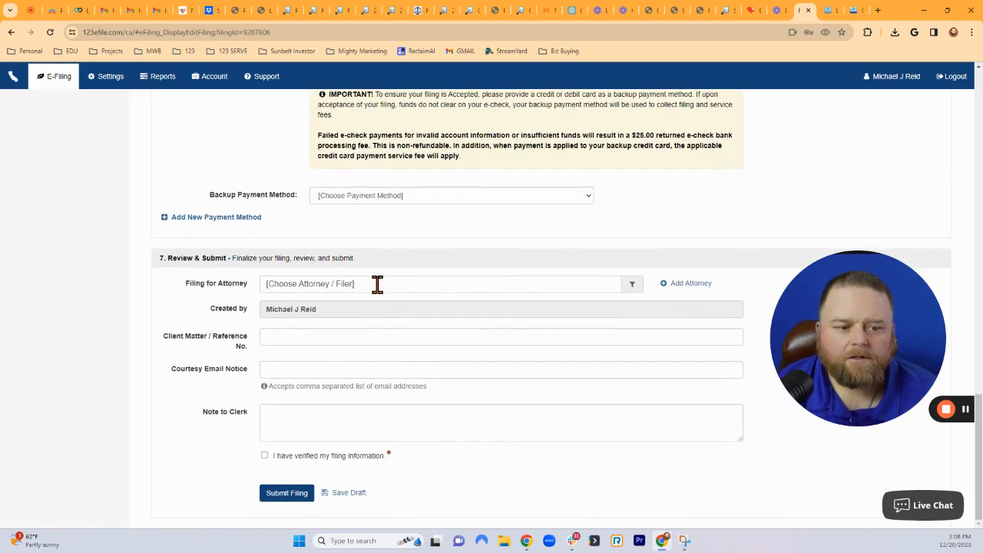
left_click(377, 284)
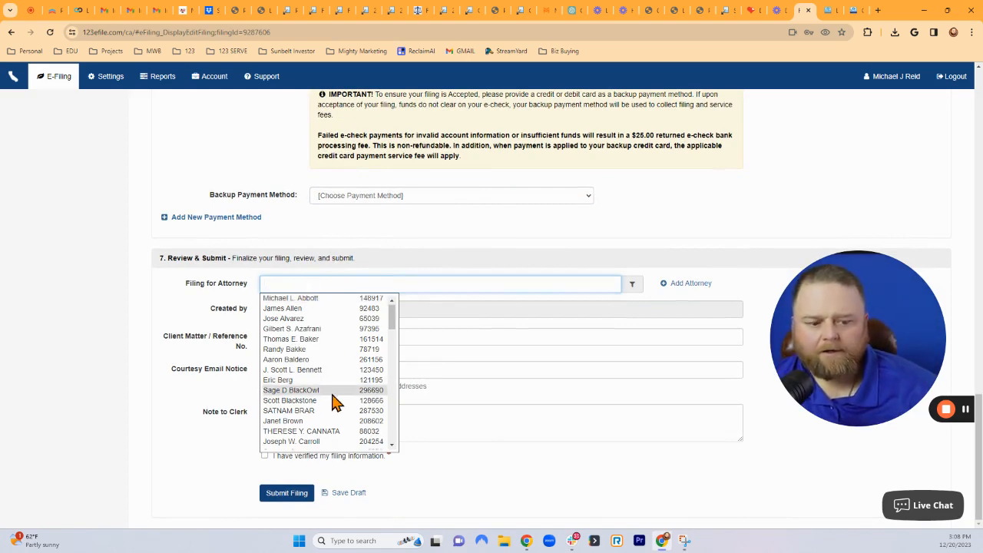
scroll(334, 400, "down", 5)
scroll(307, 354, "up", 5)
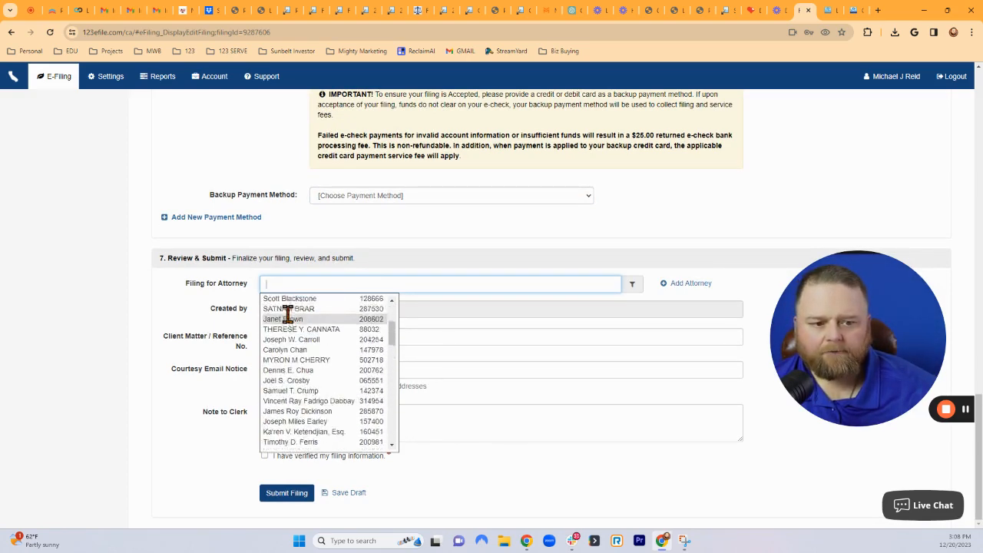
type("Michael")
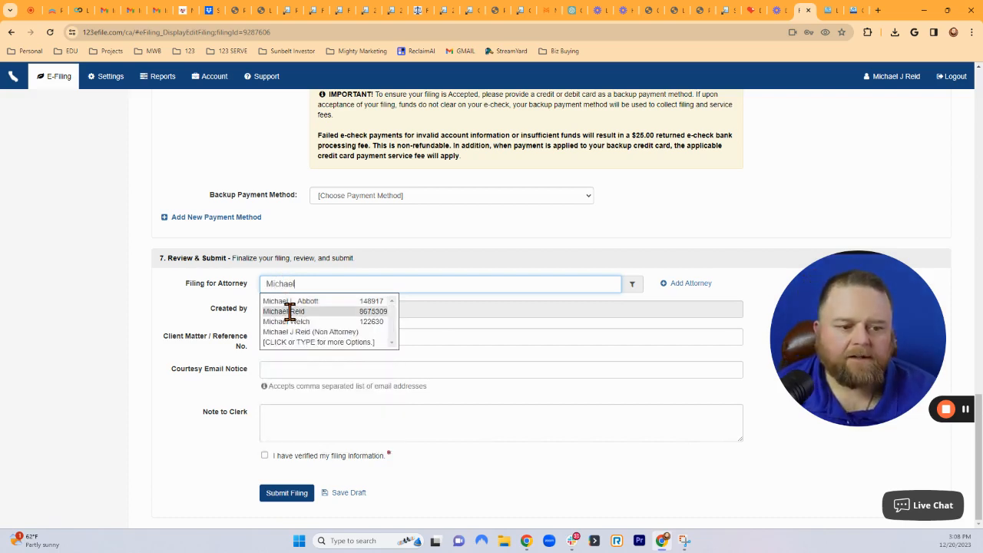
left_click(291, 311)
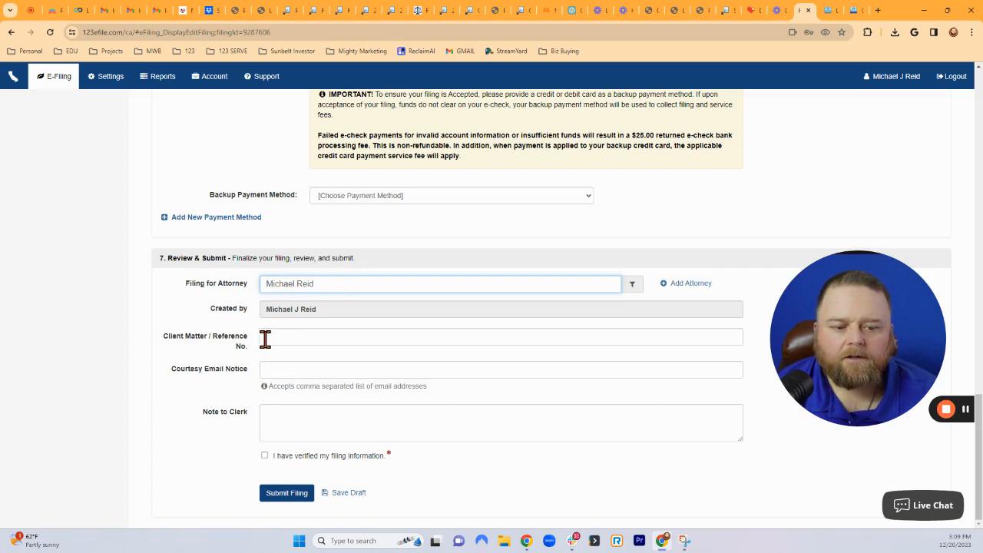
left_click(304, 337)
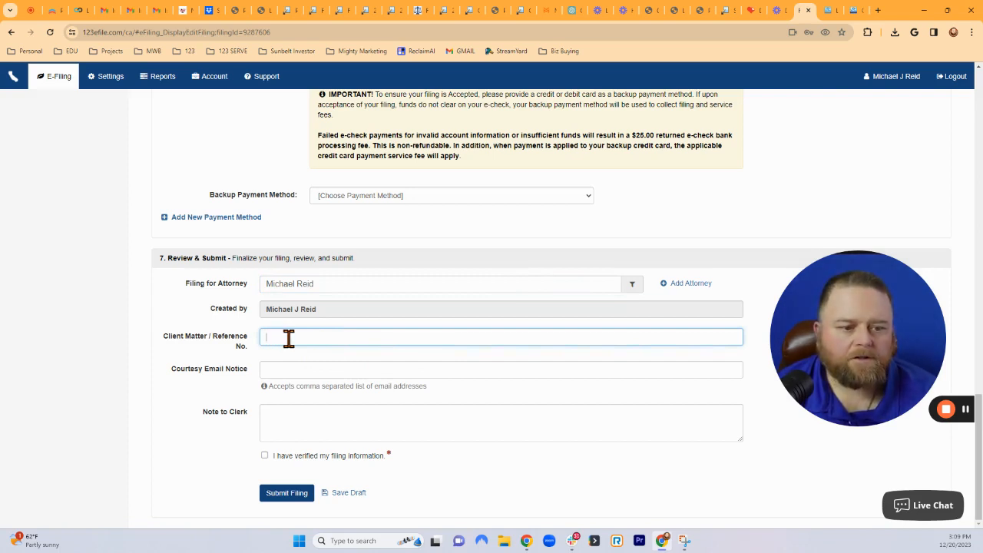
left_click(286, 369)
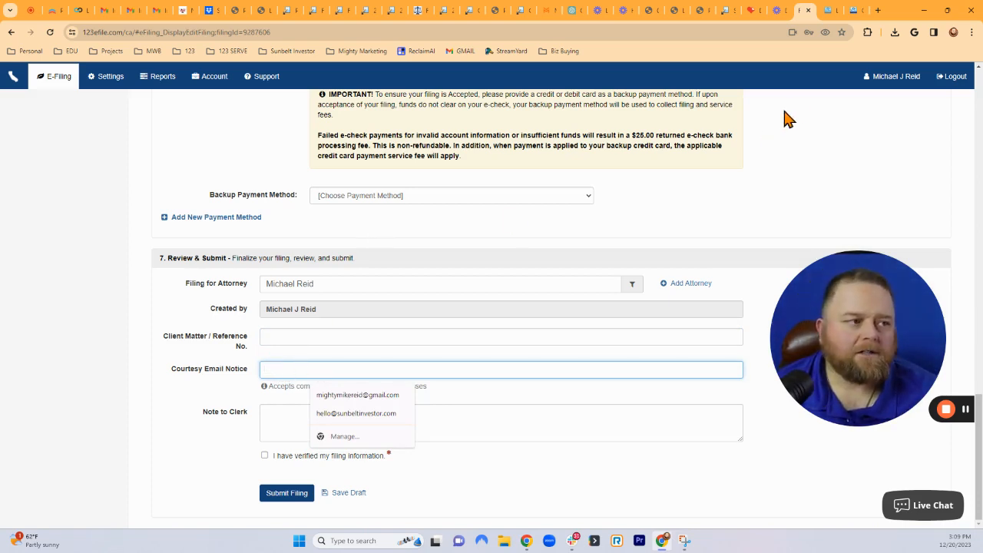
Copy the service contact's e-mail address into the Courtesy Email Notice field.
scroll(414, 259, "up", 5)
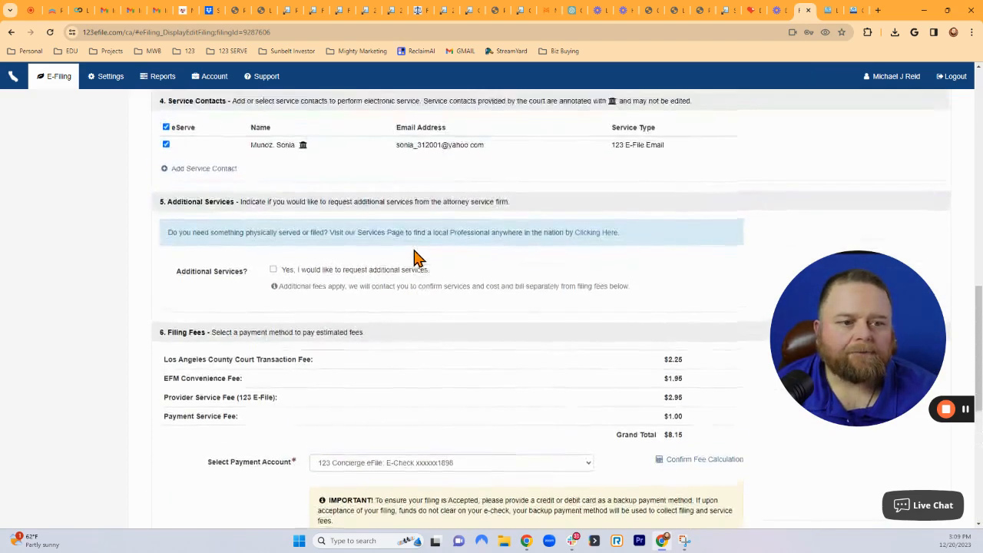
scroll(630, 253, "up", 1)
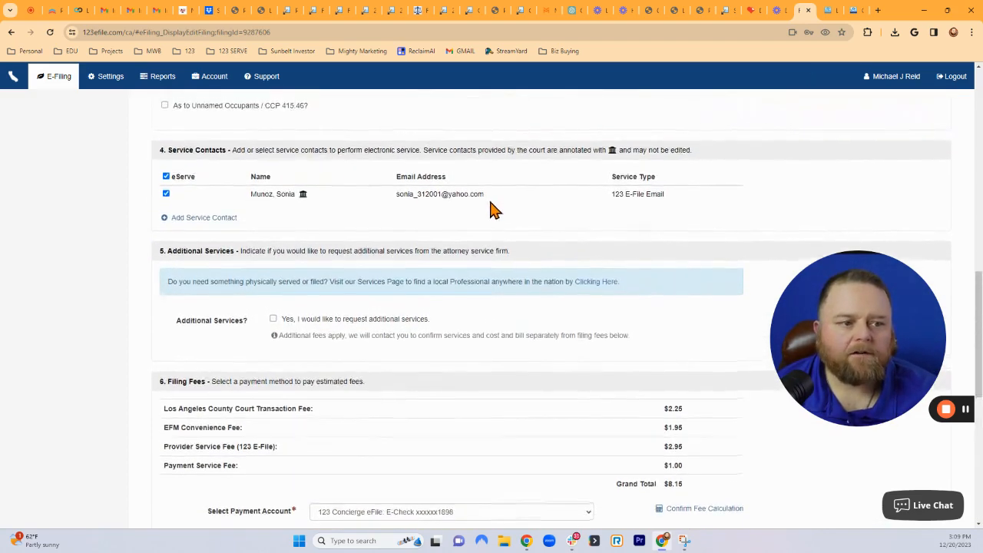
left_click_drag(487, 200, 400, 207)
key("ctrl+c")
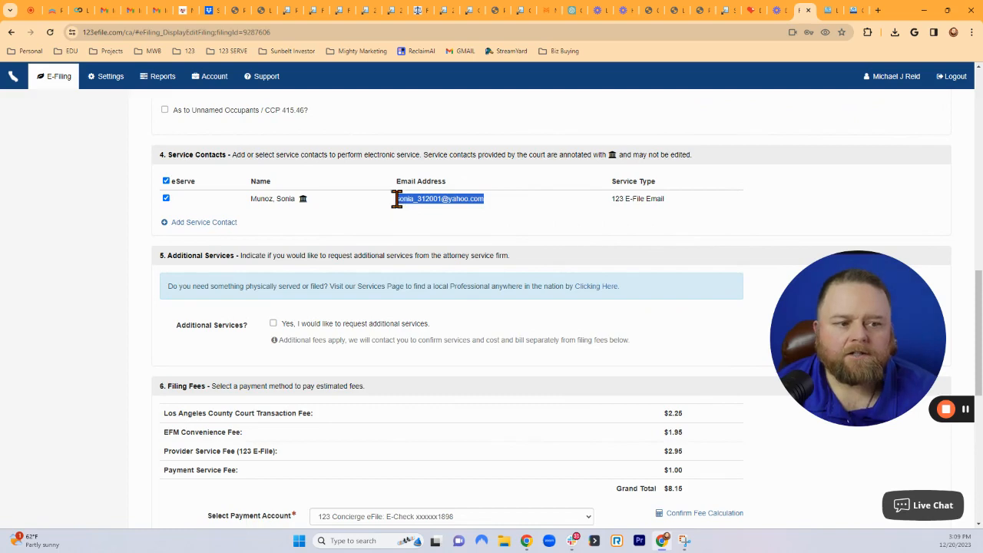
scroll(527, 269, "down", 6)
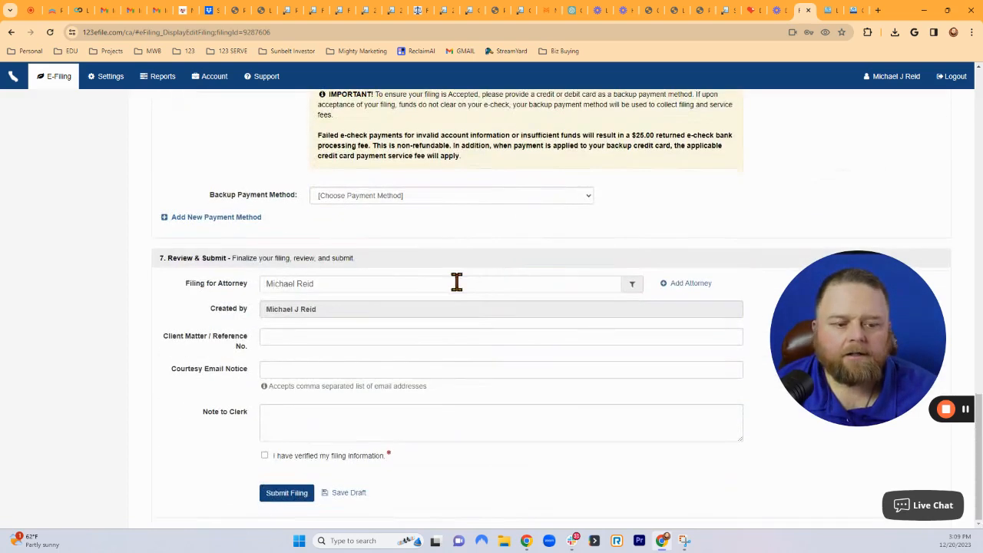
left_click(282, 368)
key("ctrl+v")
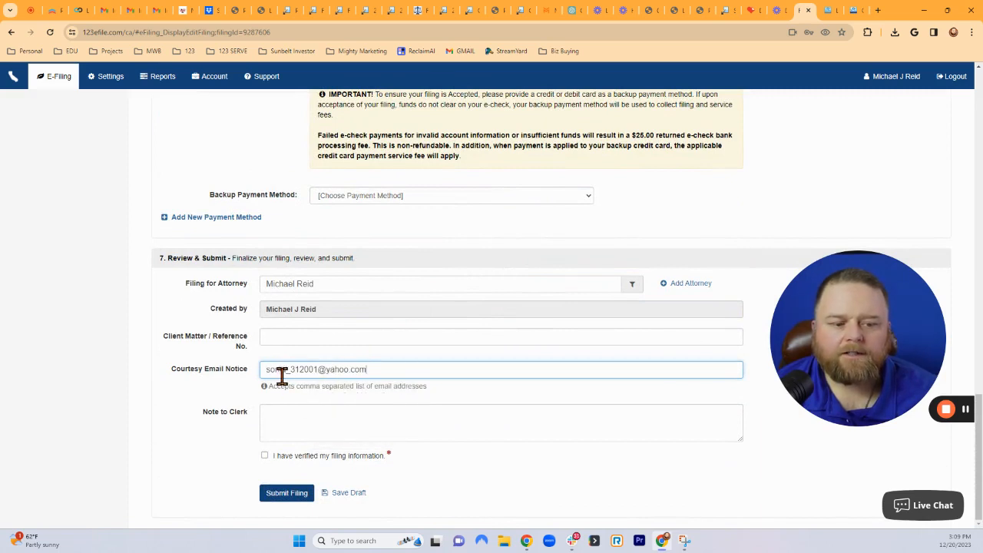
left_click_drag(380, 371, 247, 373)
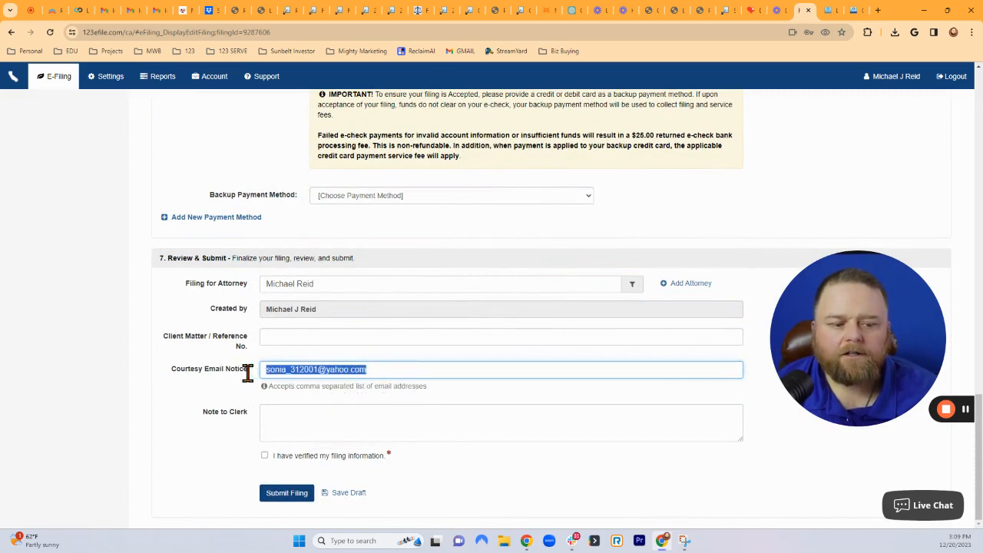
left_click(163, 416)
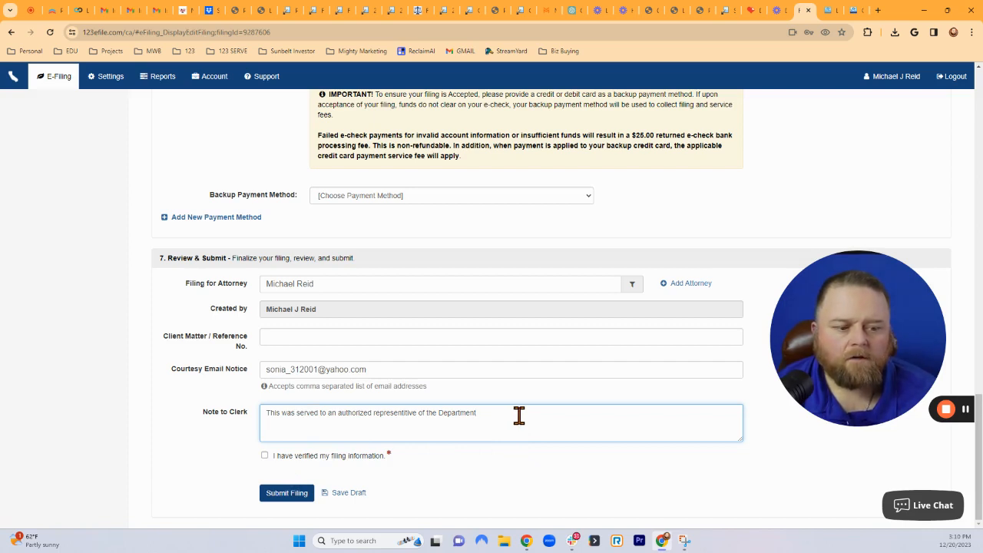
Review the clerk note, tick 'I have verified my filing information', and submit the filing.
left_click_drag(488, 412, 252, 402)
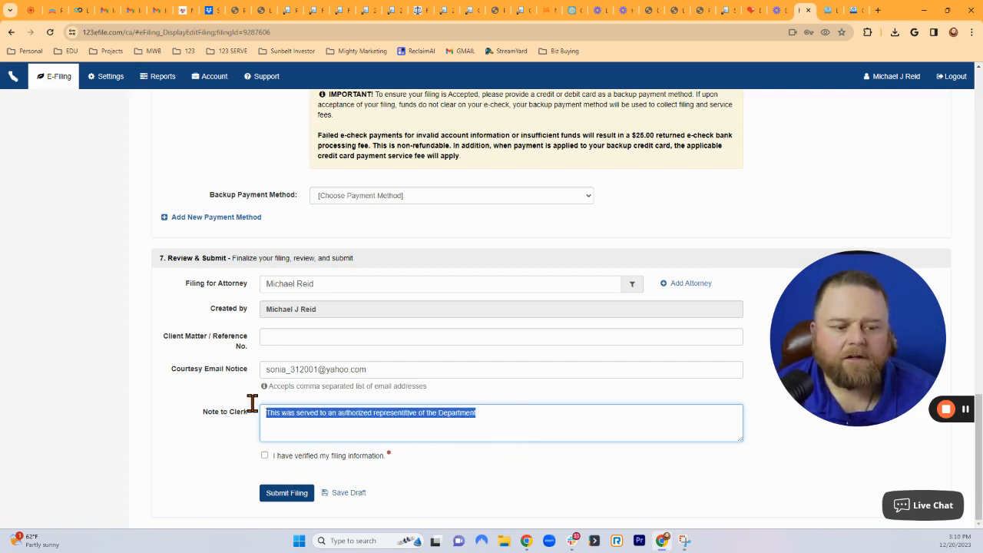
left_click(549, 419)
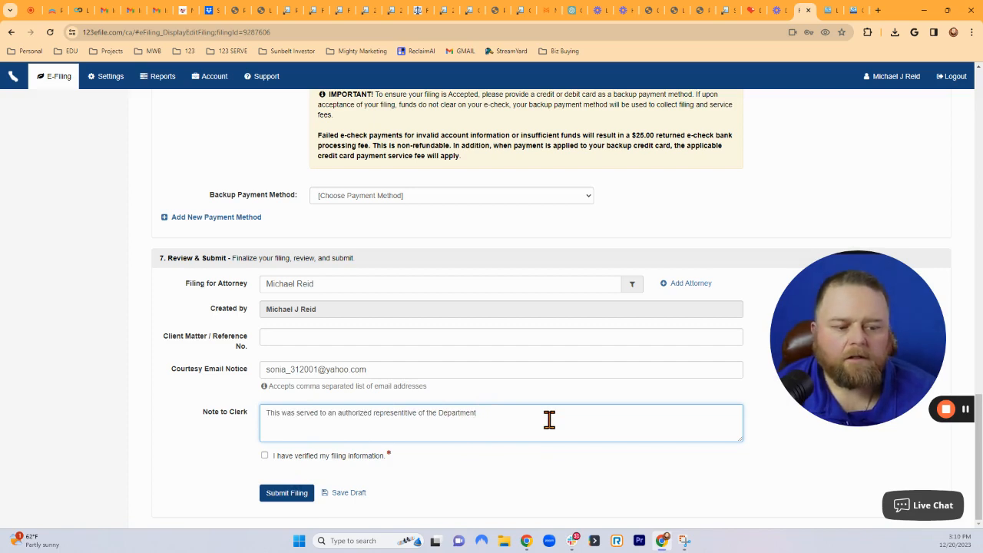
triple_click(463, 413)
left_click(492, 414)
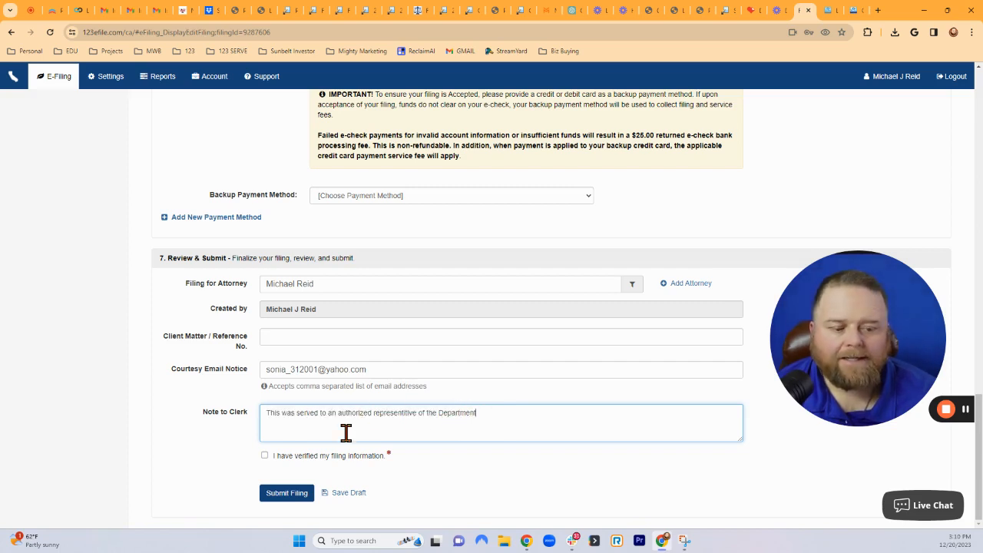
left_click(264, 456)
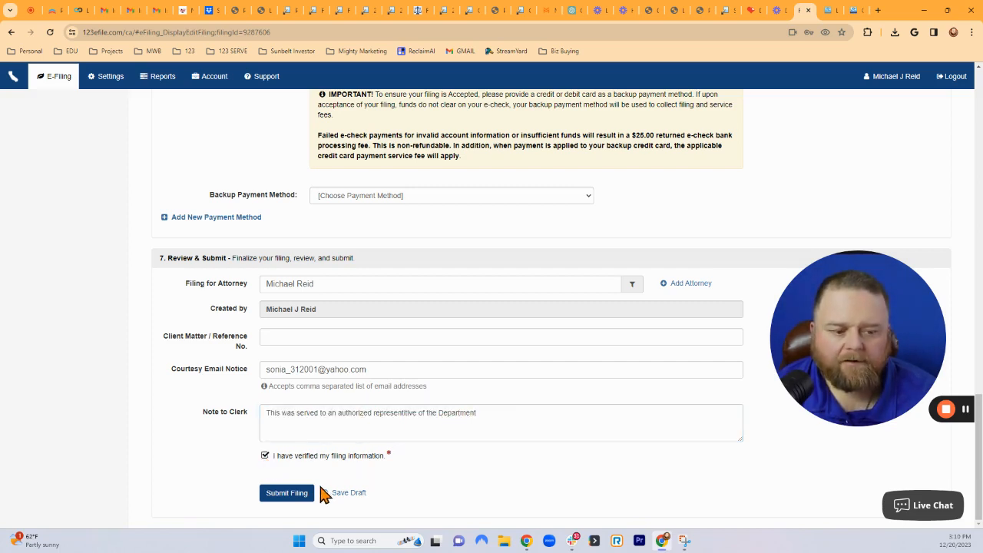
left_click(286, 495)
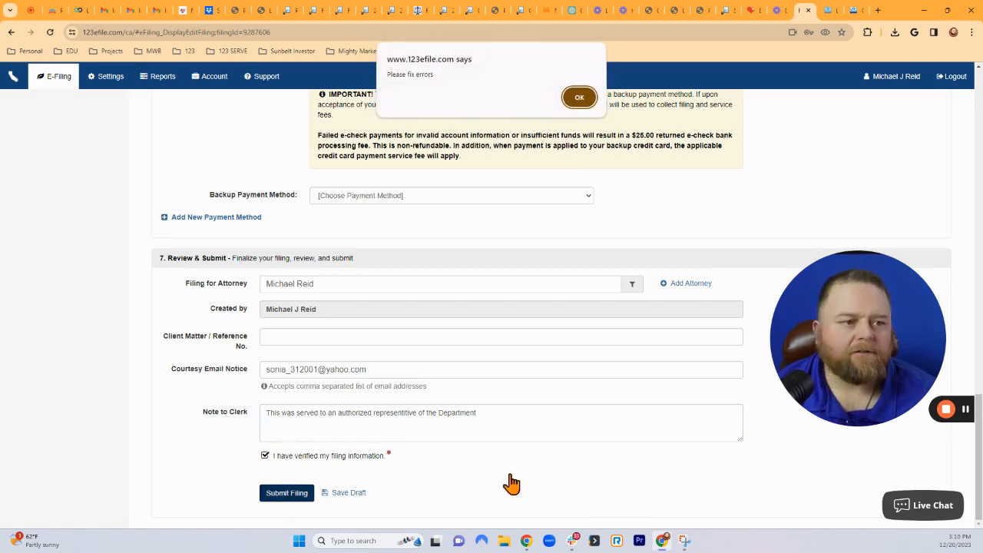
Dismiss the 'Please fix errors' alert and read the ACH backup credit card error.
left_click(580, 98)
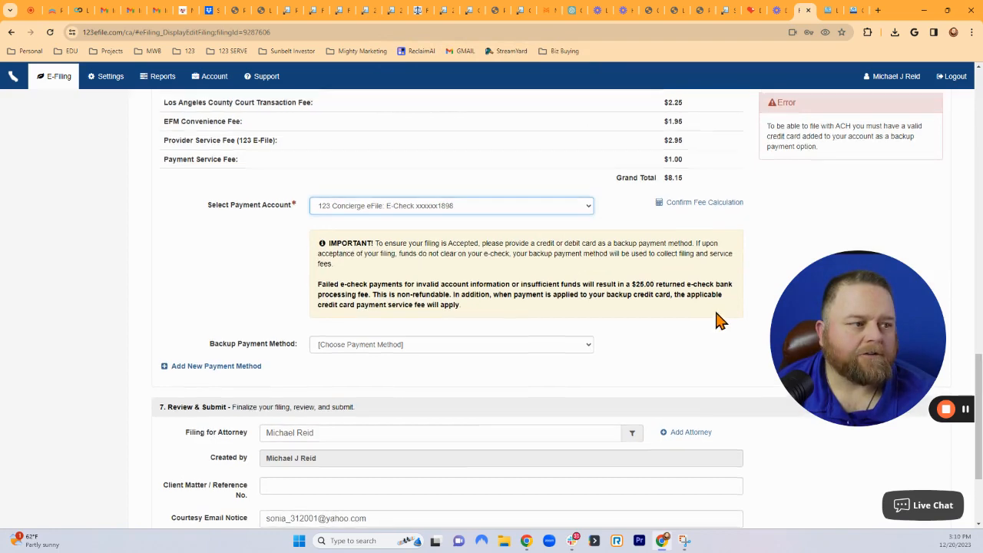
scroll(717, 320, "up", 1)
left_click_drag(872, 326, 908, 381)
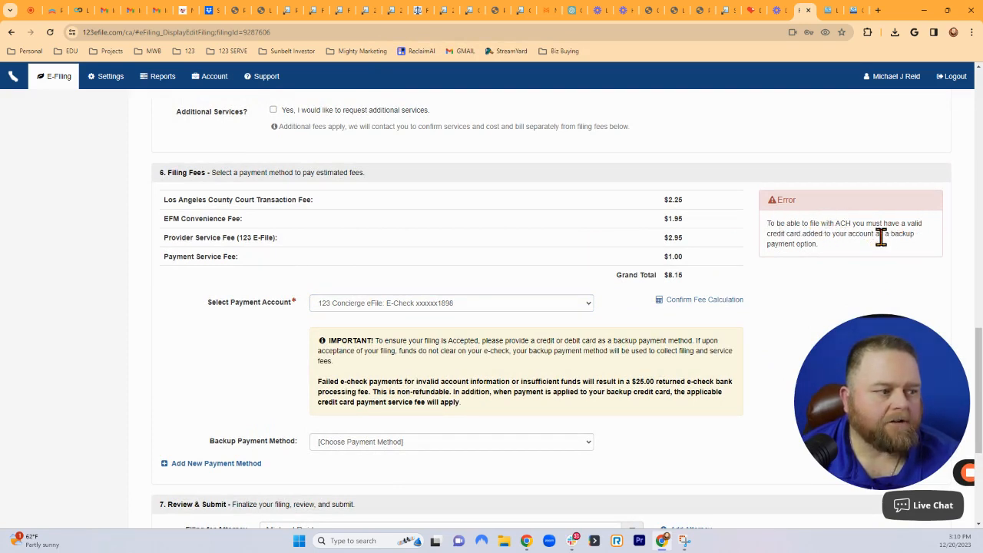
scroll(530, 292, "up", 3)
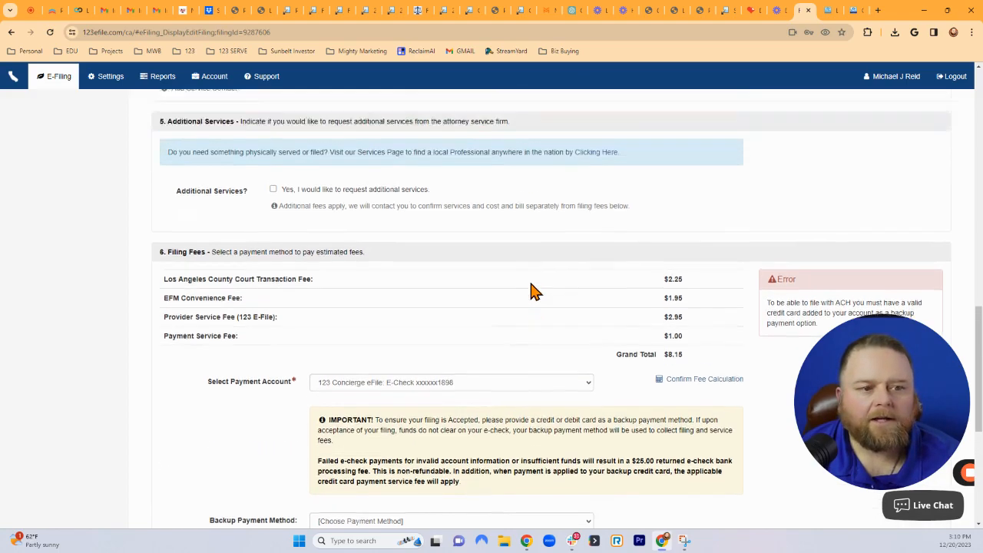
scroll(533, 288, "down", 3)
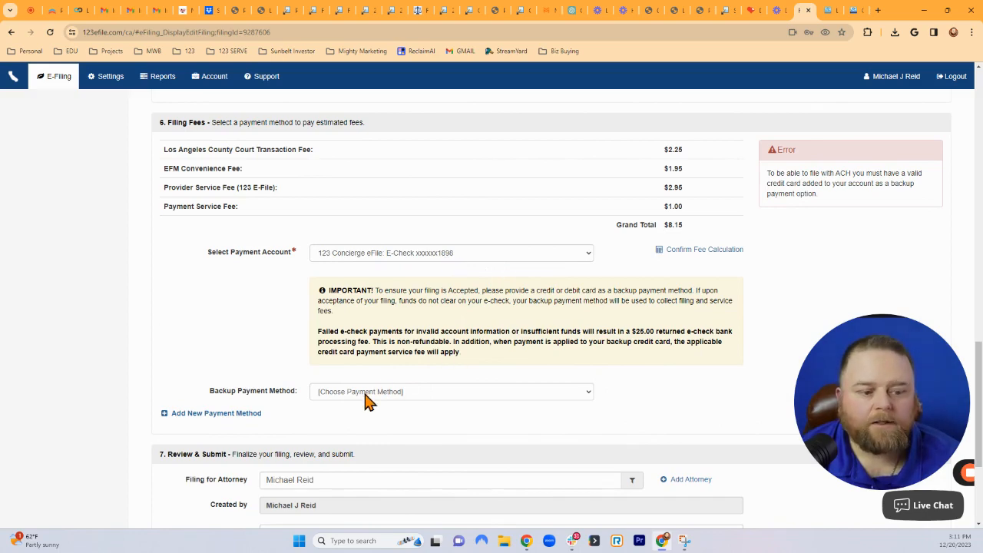
scroll(434, 415, "down", 2)
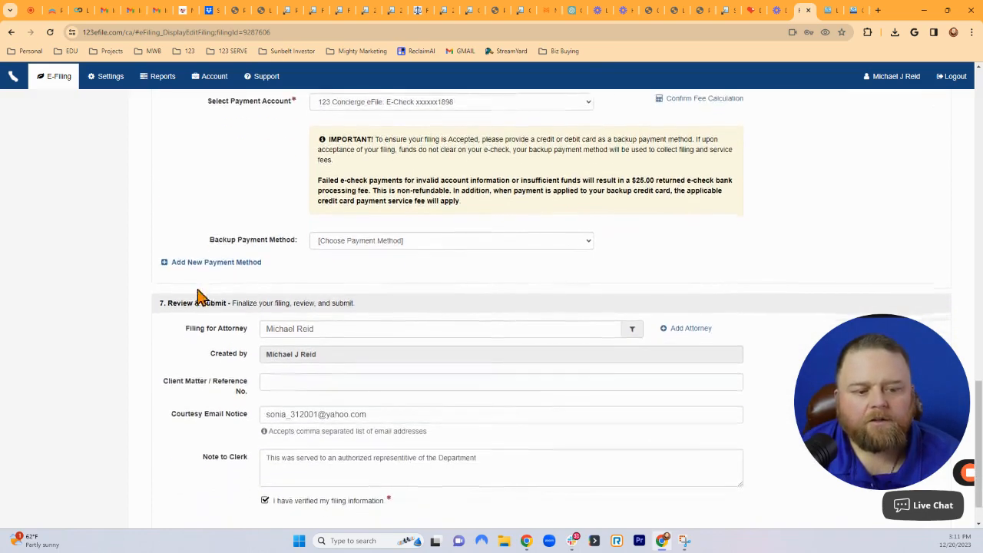
Return to the draft filing tab and start adding a new backup payment method.
right_click(194, 265)
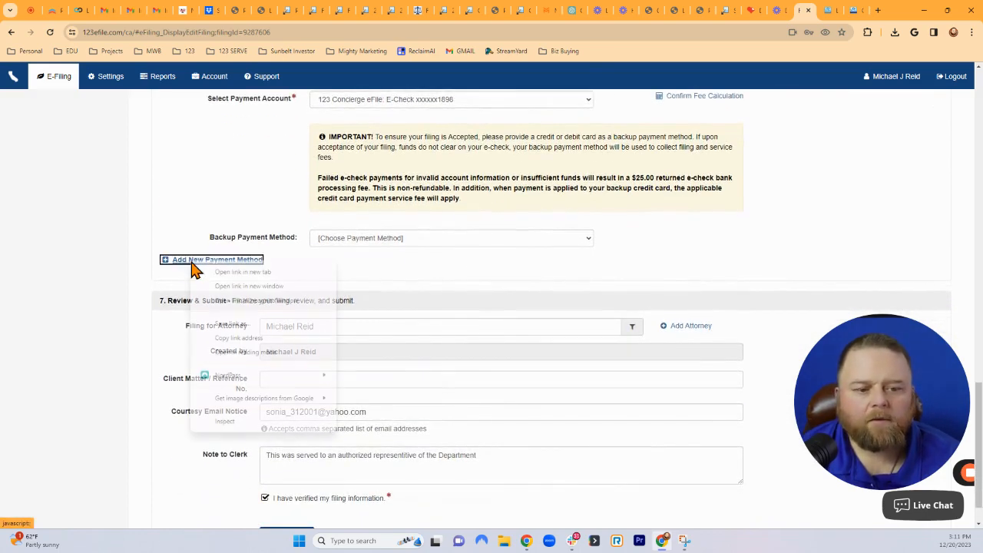
left_click(261, 275)
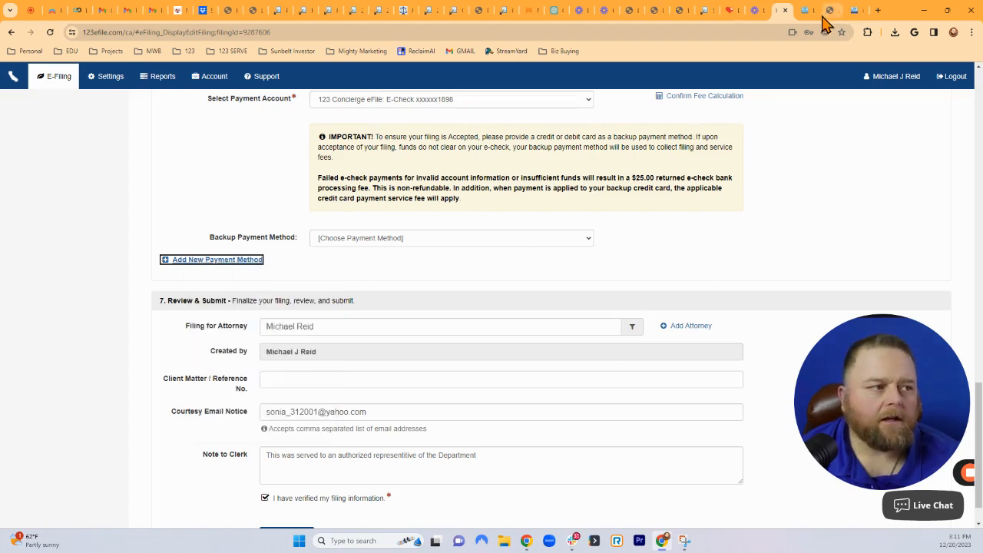
left_click(801, 14)
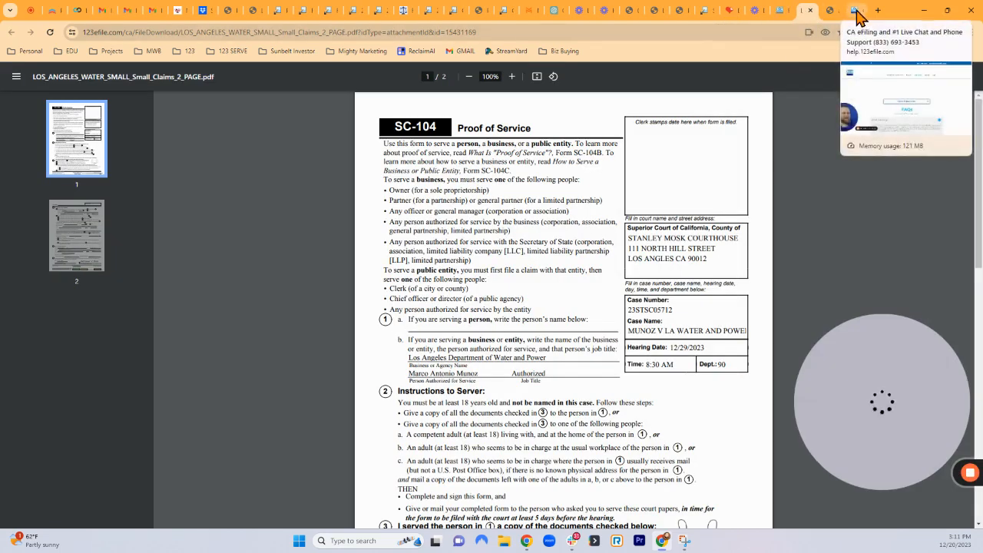
left_click(782, 11)
left_click(164, 261)
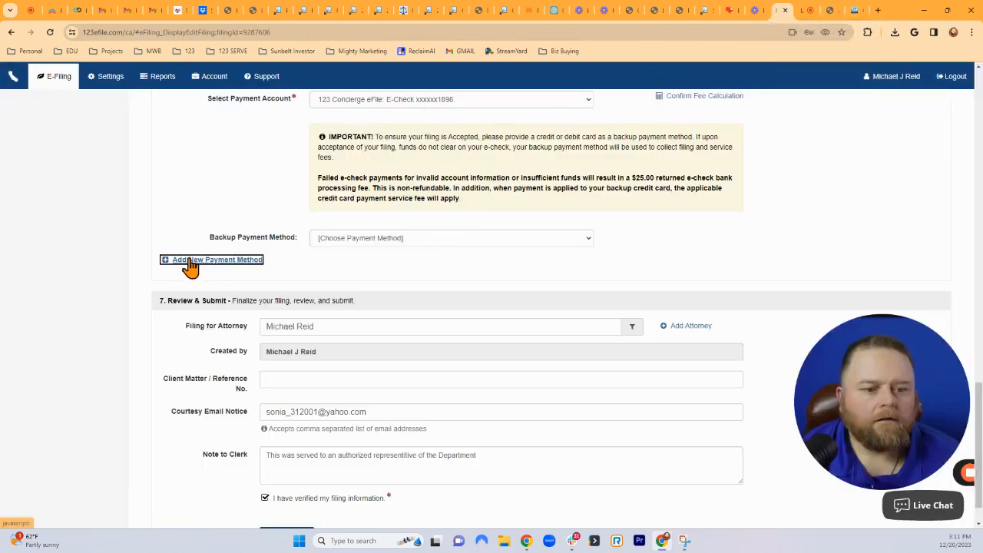
left_click(853, 11)
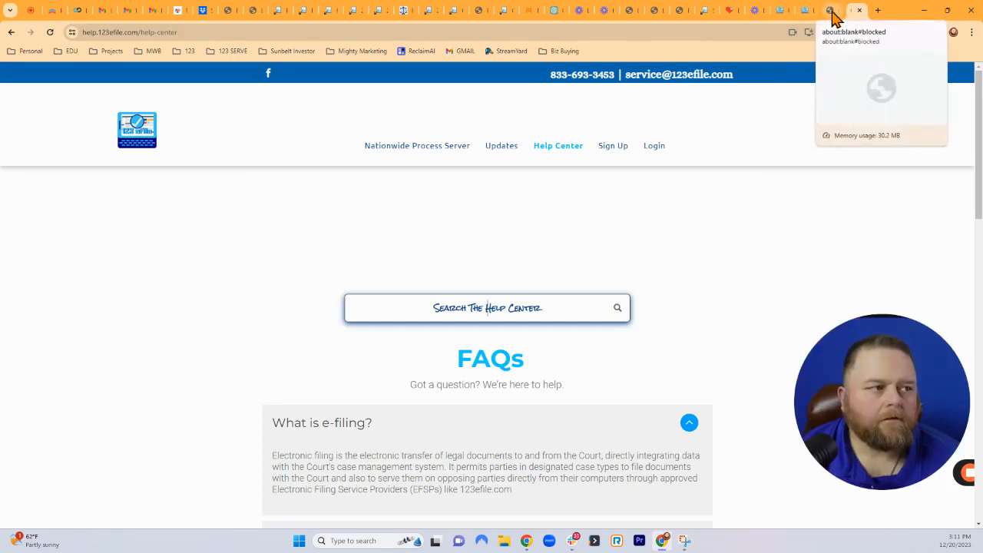
left_click(825, 10)
left_click(807, 14)
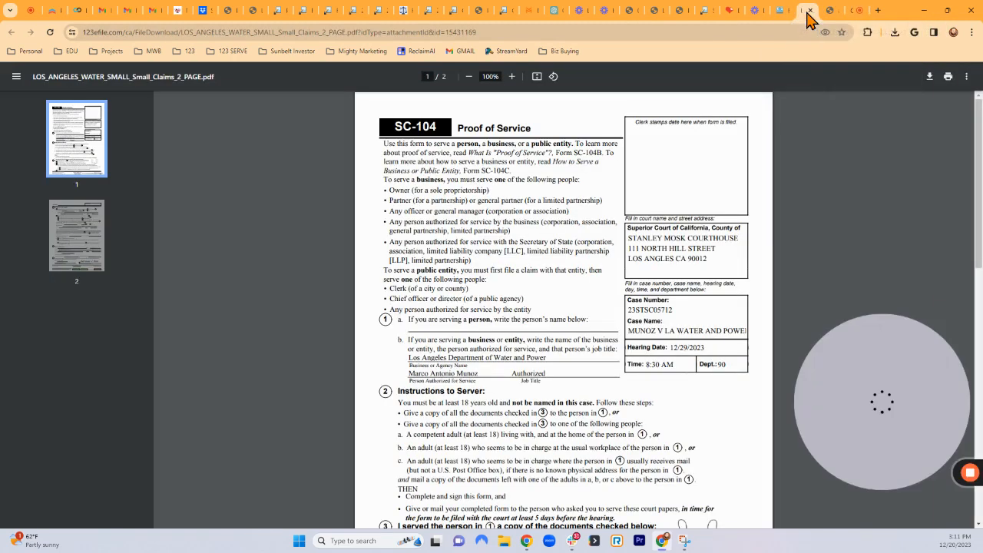
left_click(783, 14)
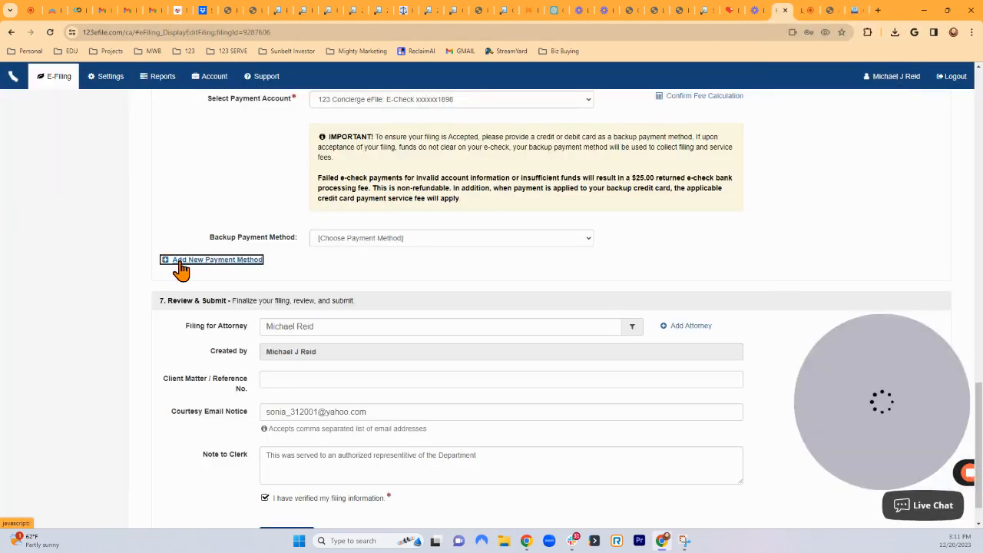
left_click(182, 261)
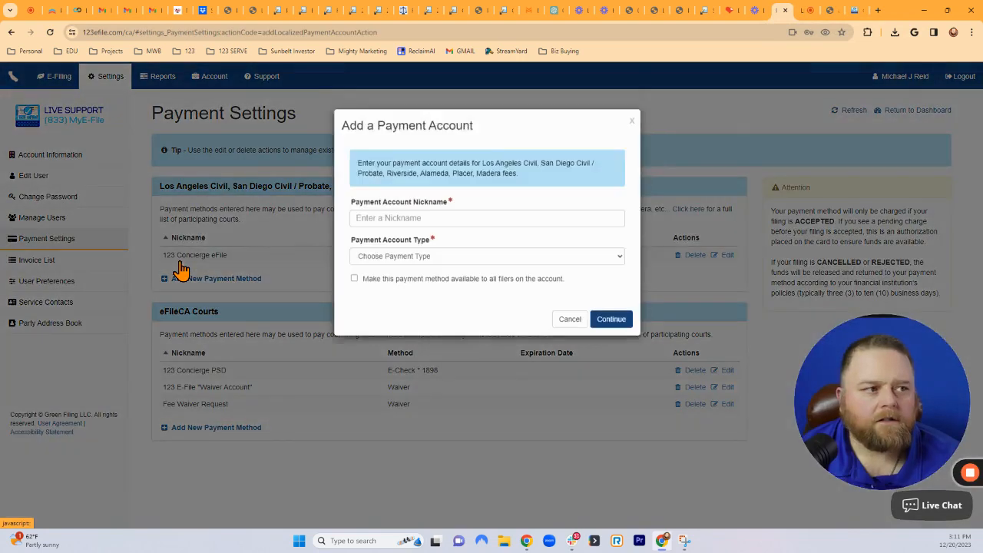
Name the new payment account '123 EFile Debit Card', make it a Credit Card, and continue.
left_click(424, 231)
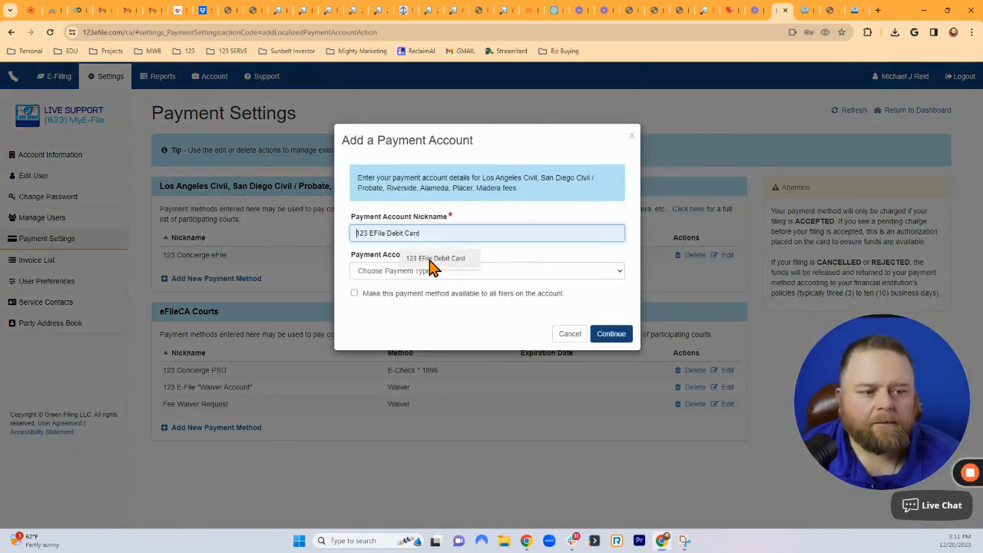
left_click(433, 261)
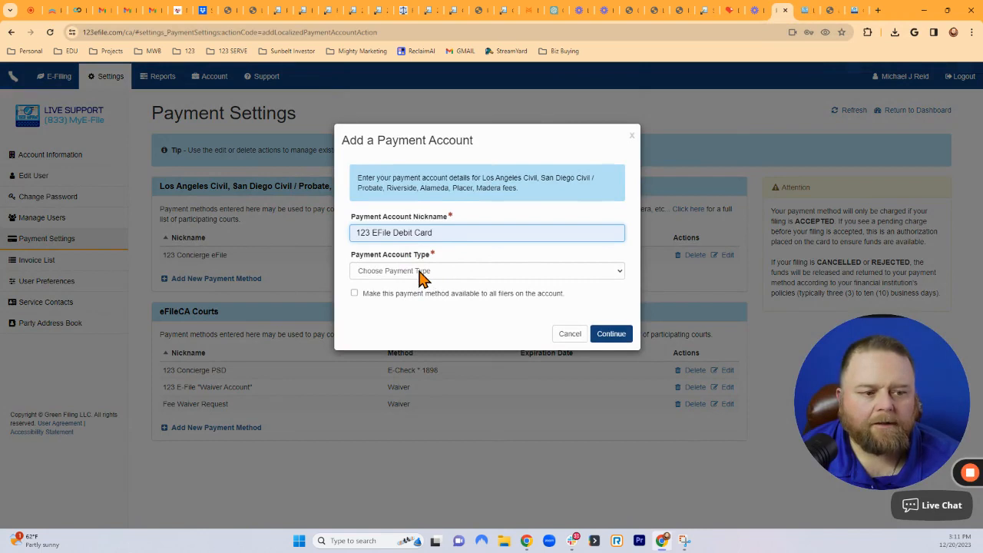
left_click_drag(880, 372, 798, 277)
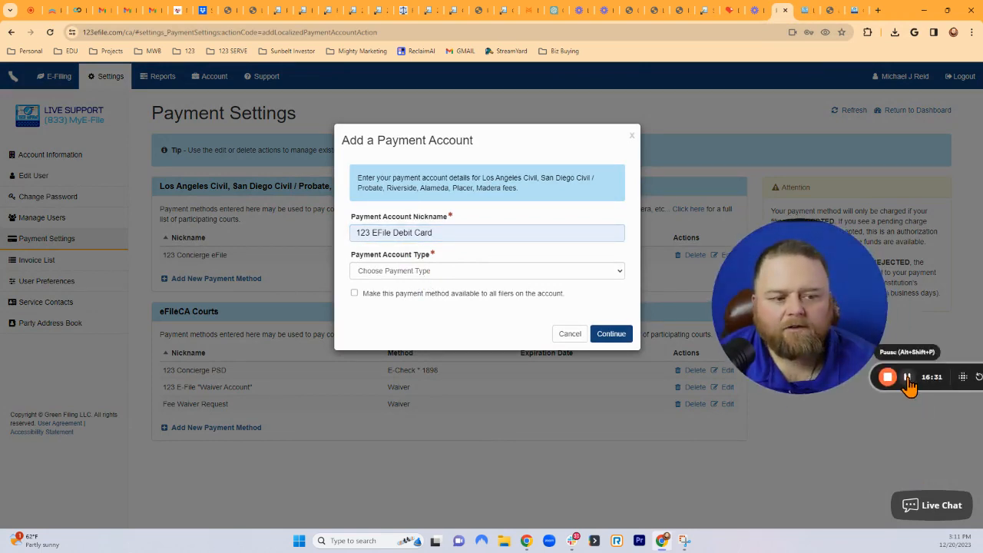
left_click(412, 275)
left_click(396, 294)
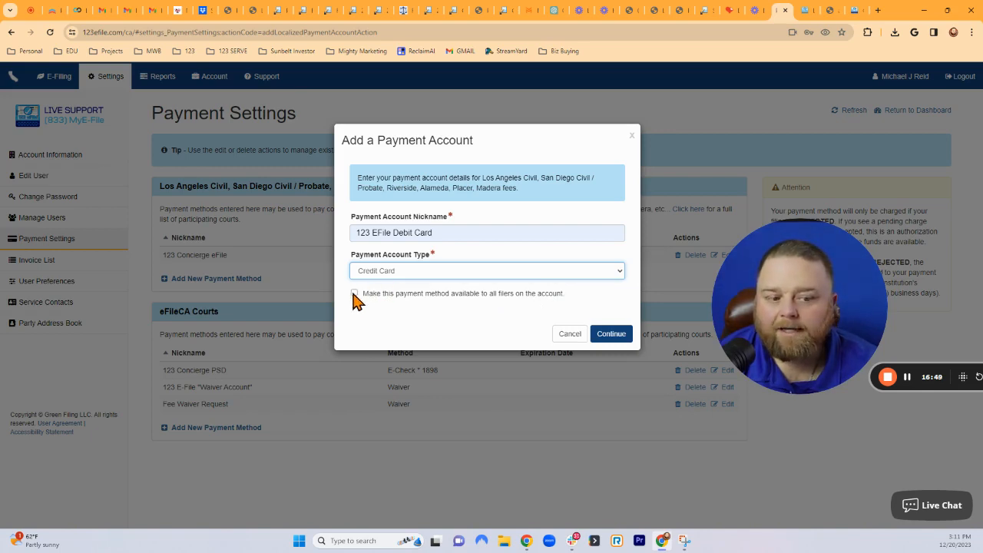
left_click(612, 336)
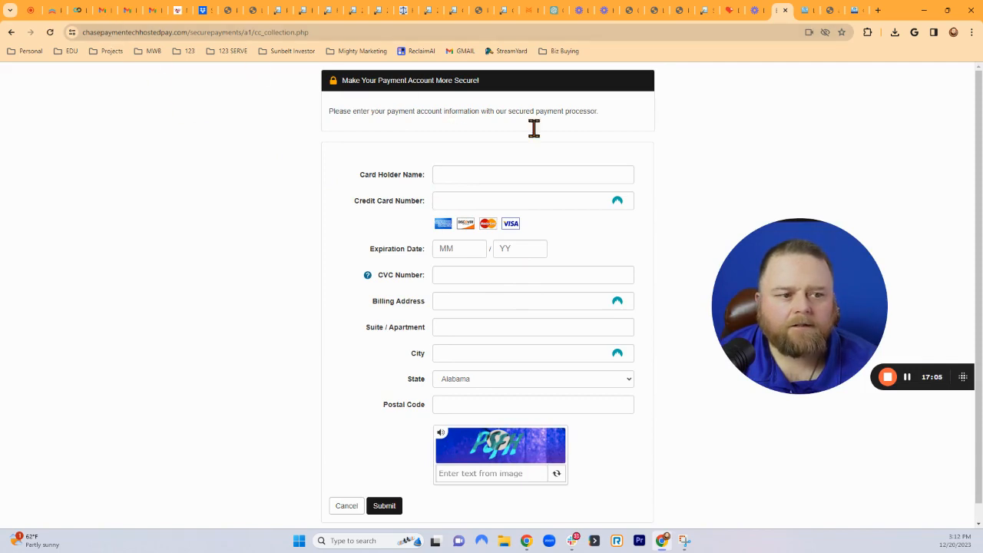
Submit the card details on the Chase page, saving 123 EFile Debit Card as a Visa expiring 10/2027.
scroll(438, 382, "down", 1)
scroll(523, 189, "up", 1)
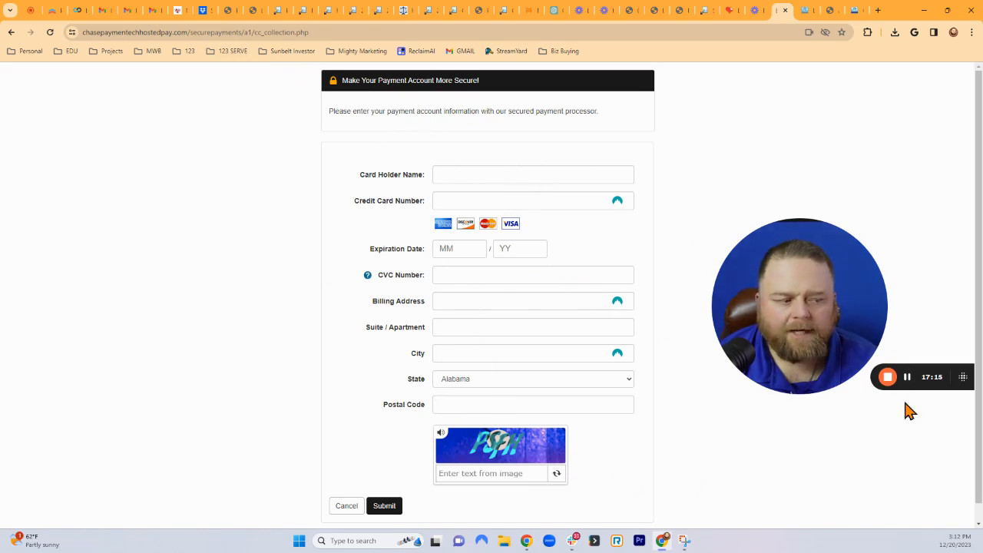
left_click(907, 378)
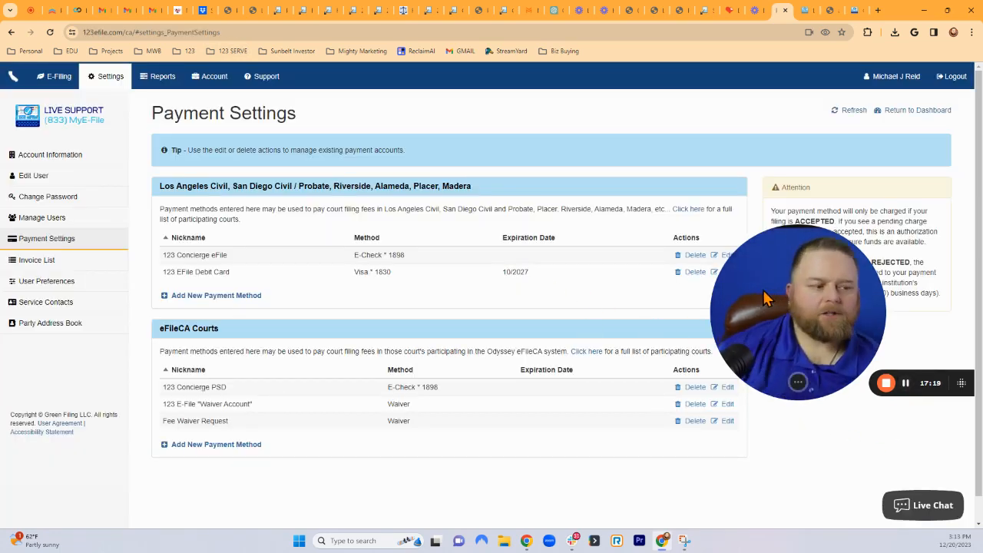
Highlight the Los Angeles Civil courts the payment methods cover, then return to the E-Filing dashboard.
left_click_drag(766, 298, 891, 351)
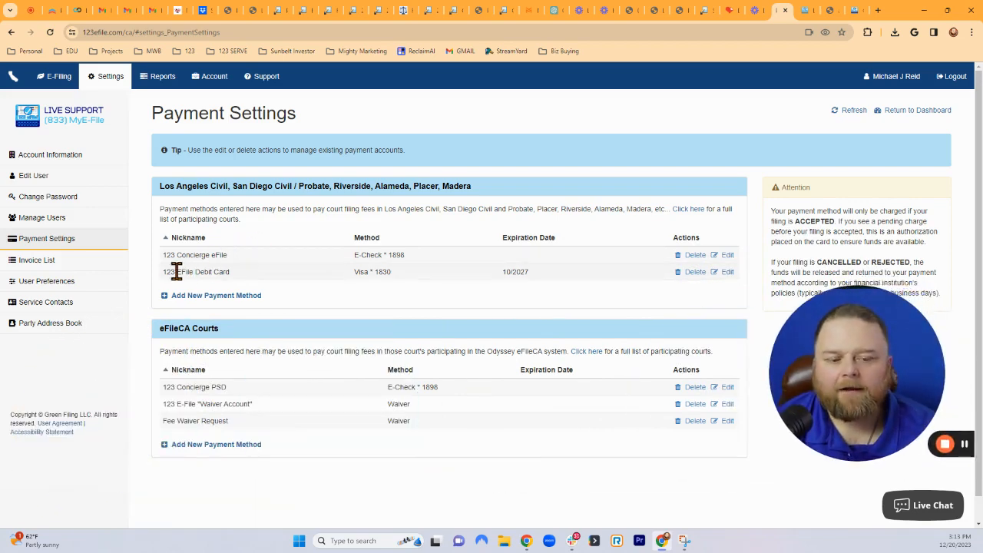
left_click_drag(160, 186, 487, 187)
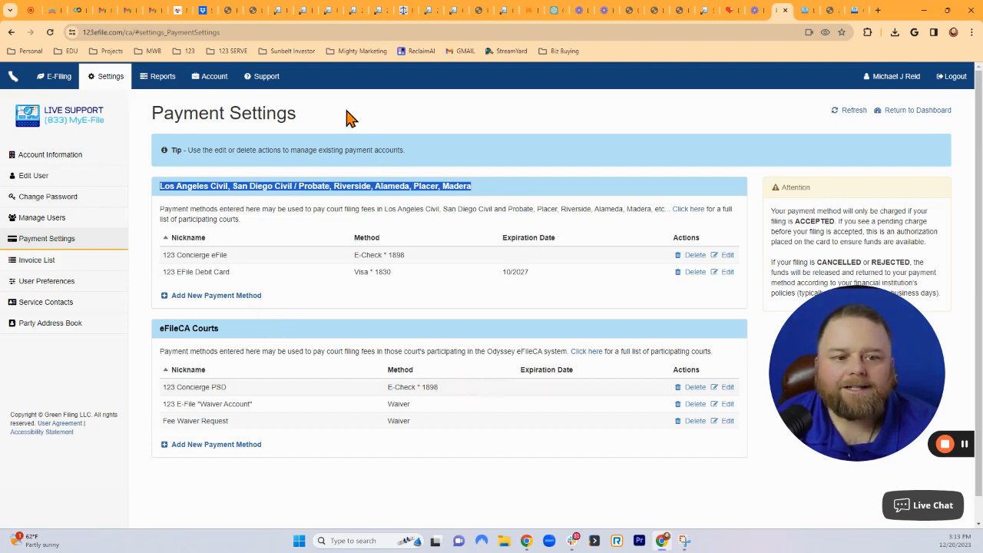
left_click(53, 82)
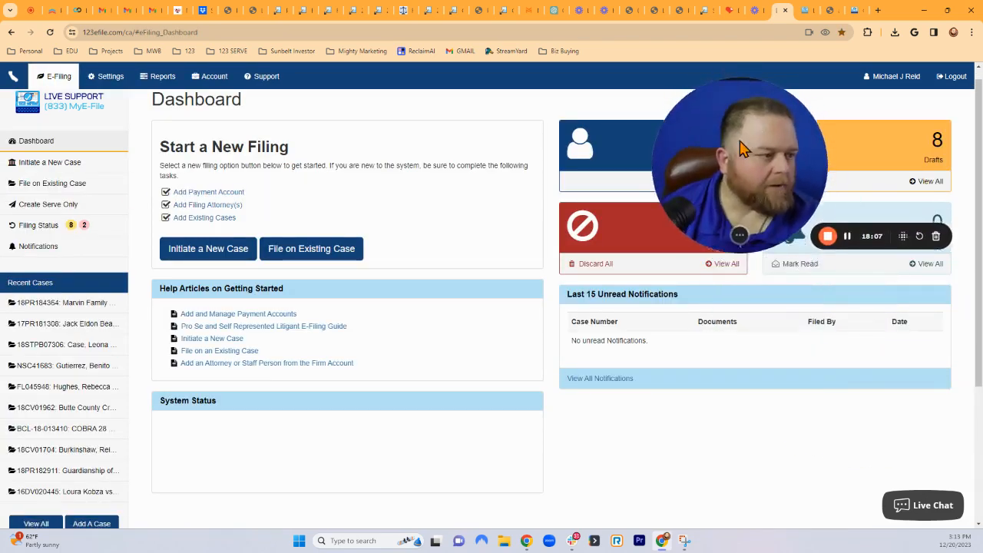
left_click(925, 182)
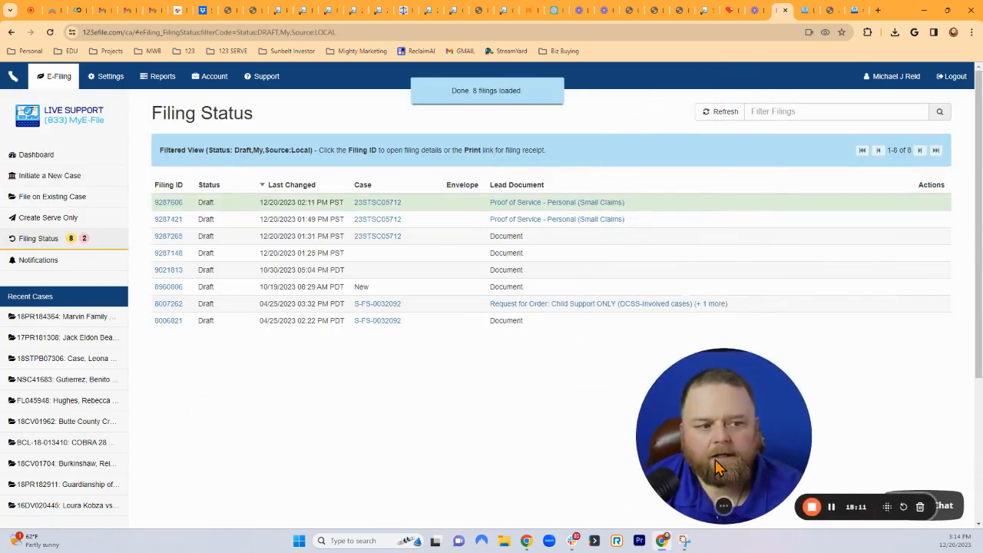
left_click(169, 203)
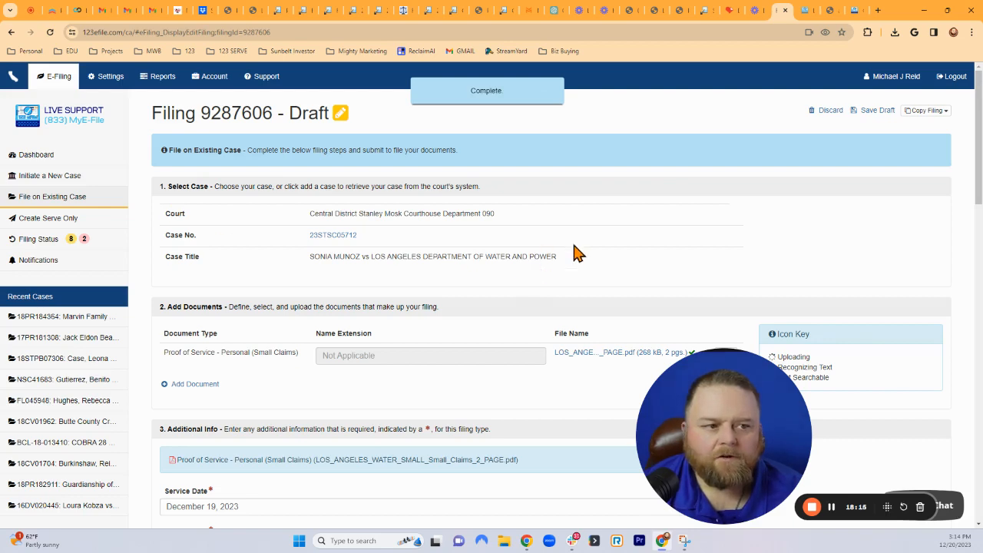
scroll(619, 241, "down", 2)
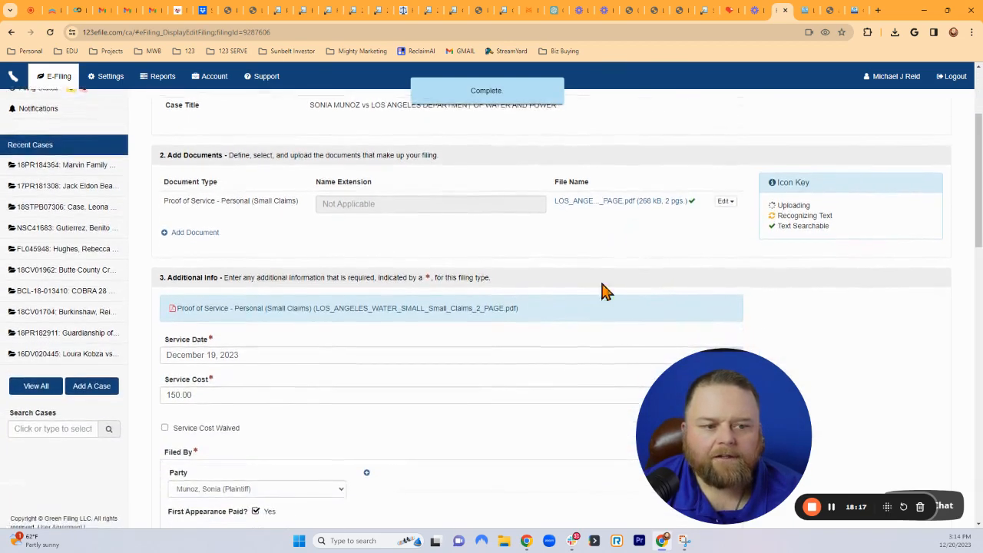
left_click_drag(684, 415, 770, 319)
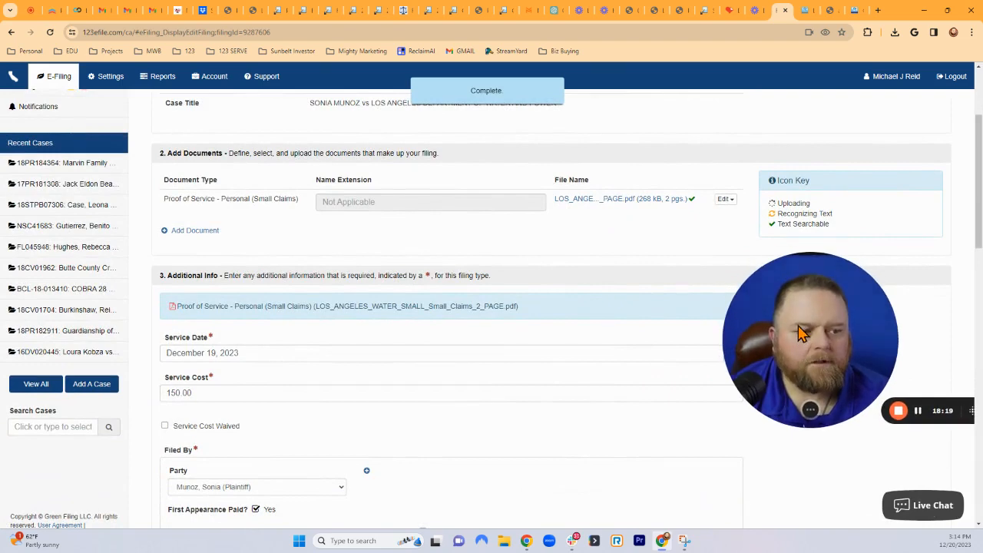
scroll(516, 366, "down", 3)
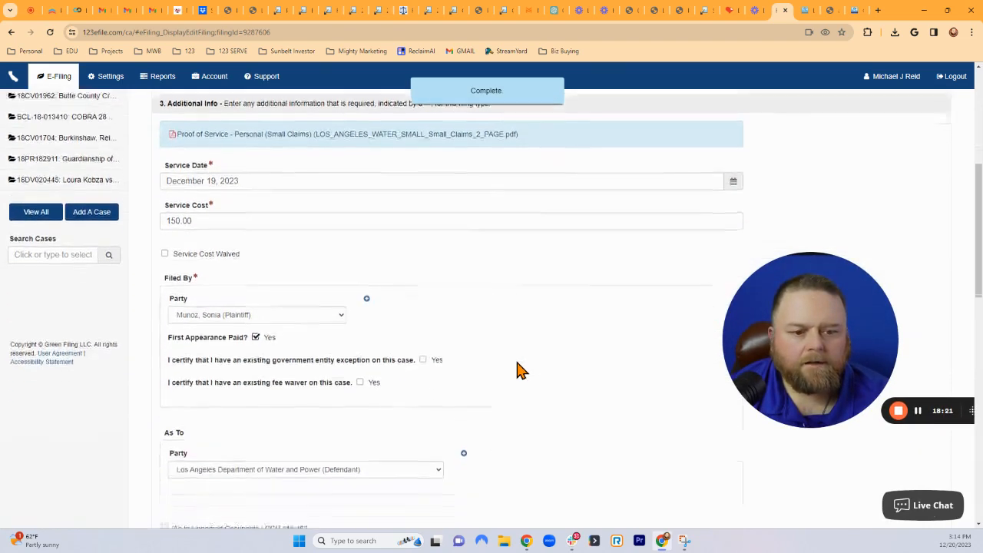
scroll(514, 333, "down", 2)
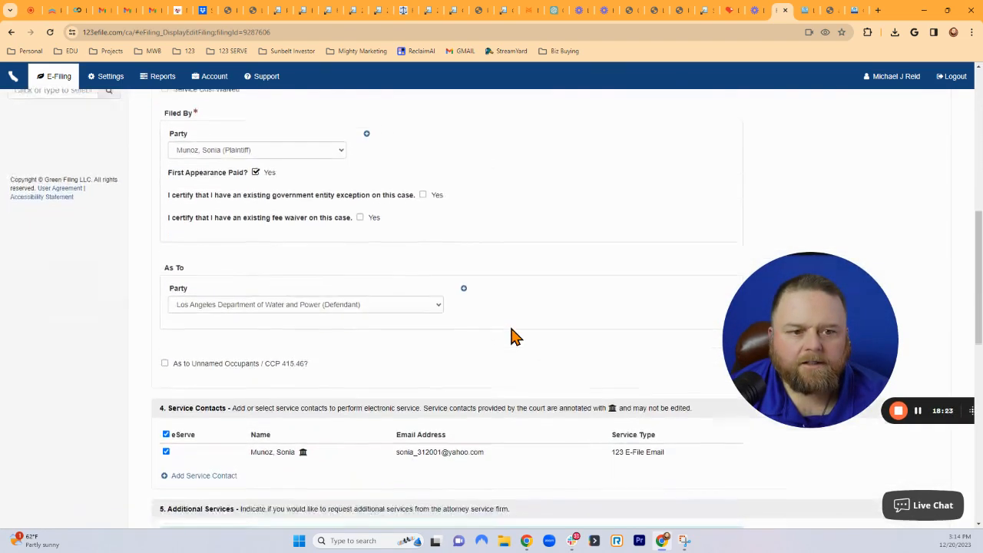
scroll(514, 333, "up", 1)
scroll(513, 336, "down", 4)
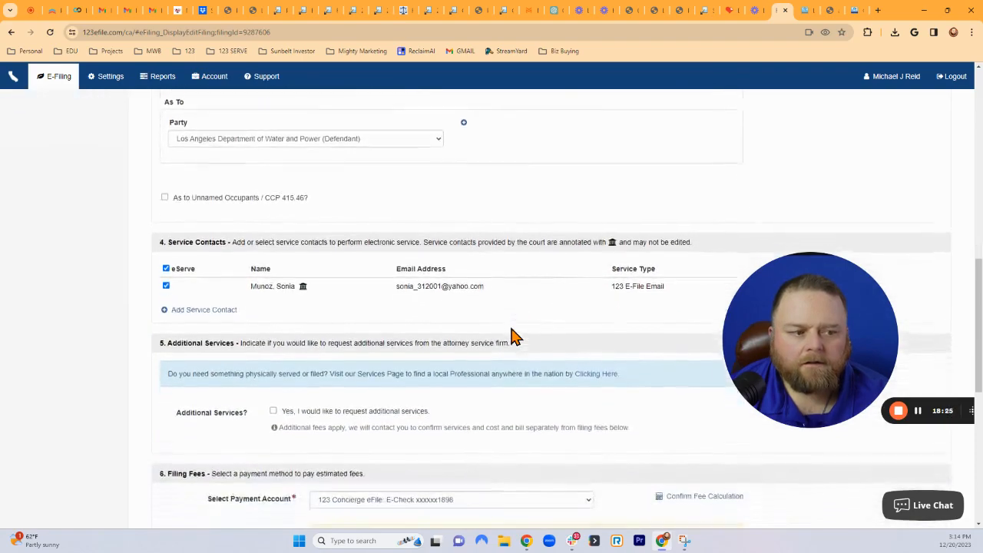
scroll(515, 336, "down", 3)
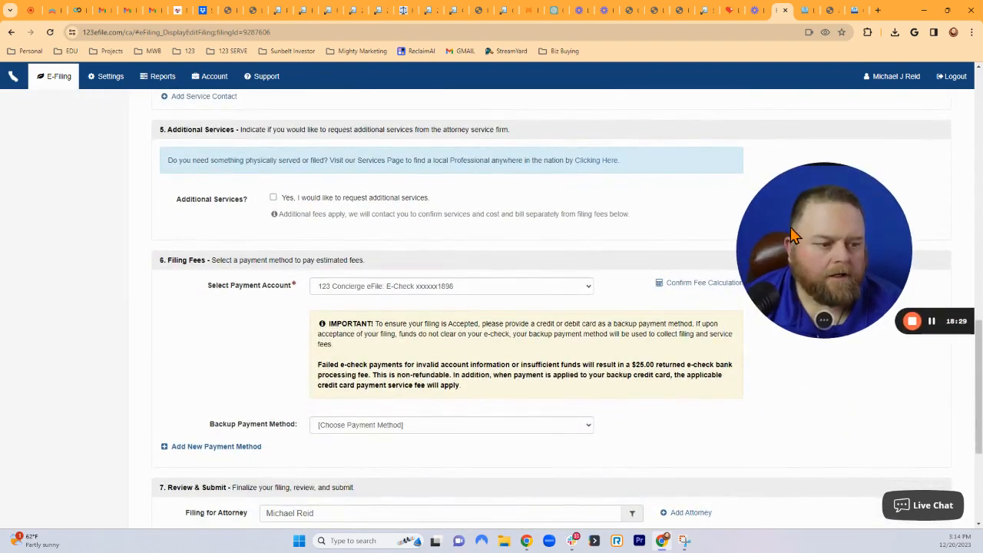
scroll(453, 409, "down", 1)
scroll(453, 410, "down", 3)
scroll(450, 396, "up", 2)
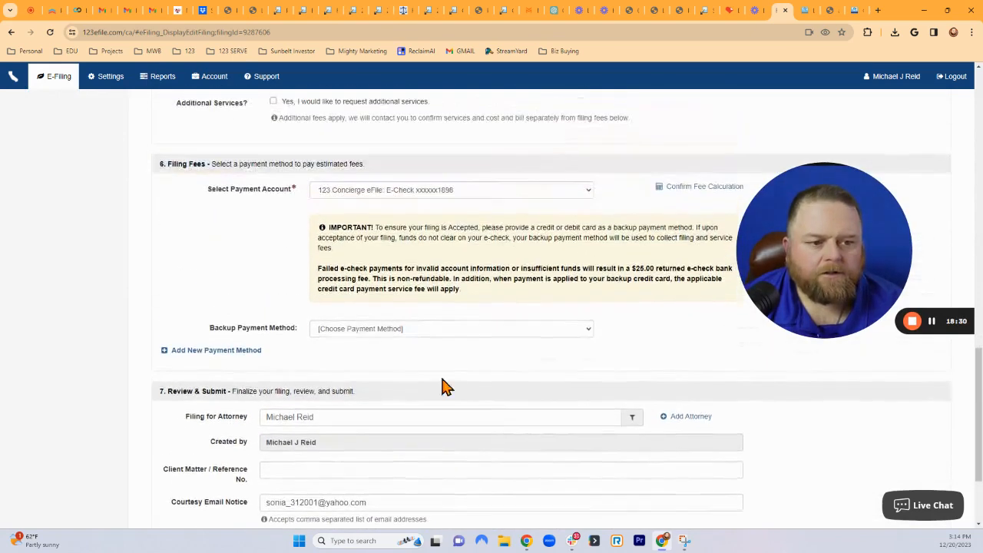
left_click(390, 336)
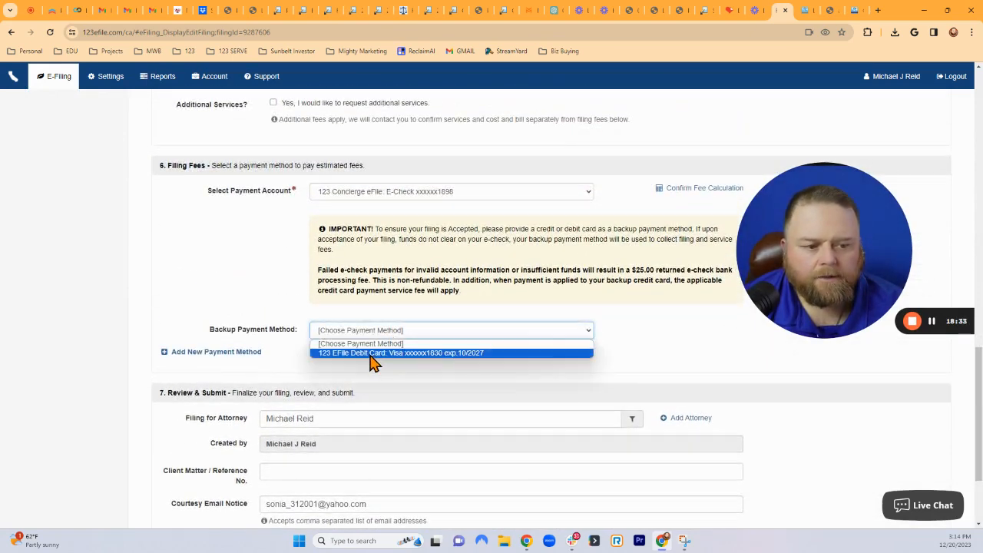
left_click(372, 355)
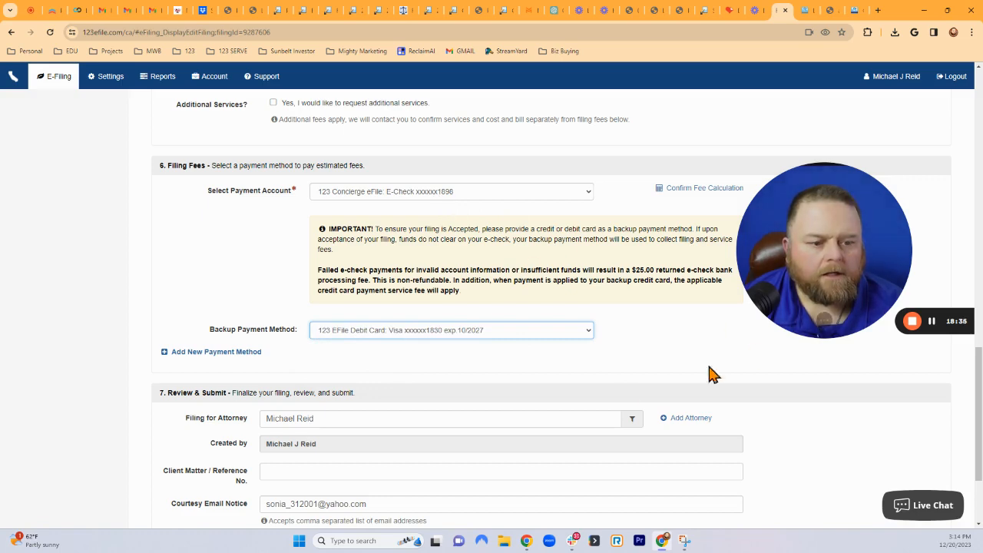
scroll(713, 374, "down", 2)
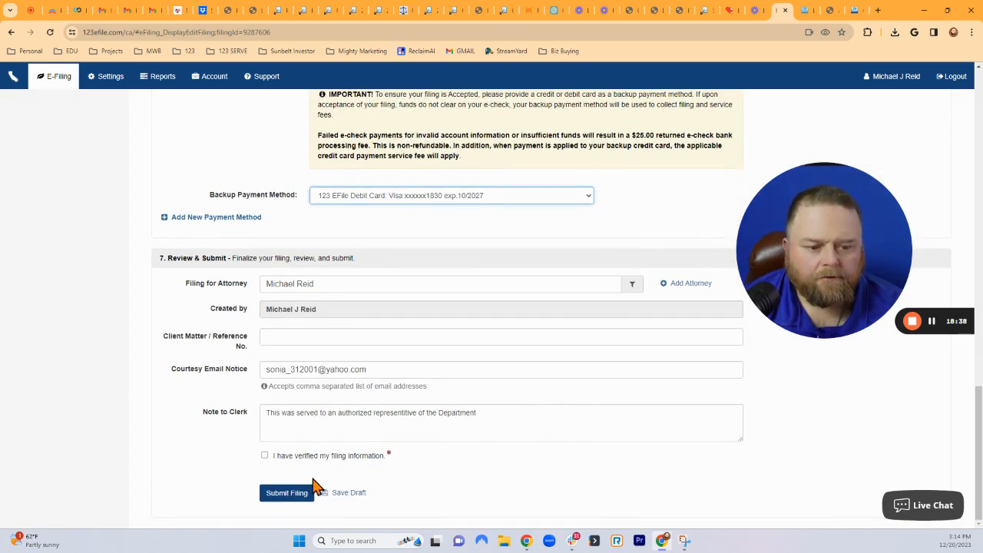
left_click(264, 457)
left_click(285, 494)
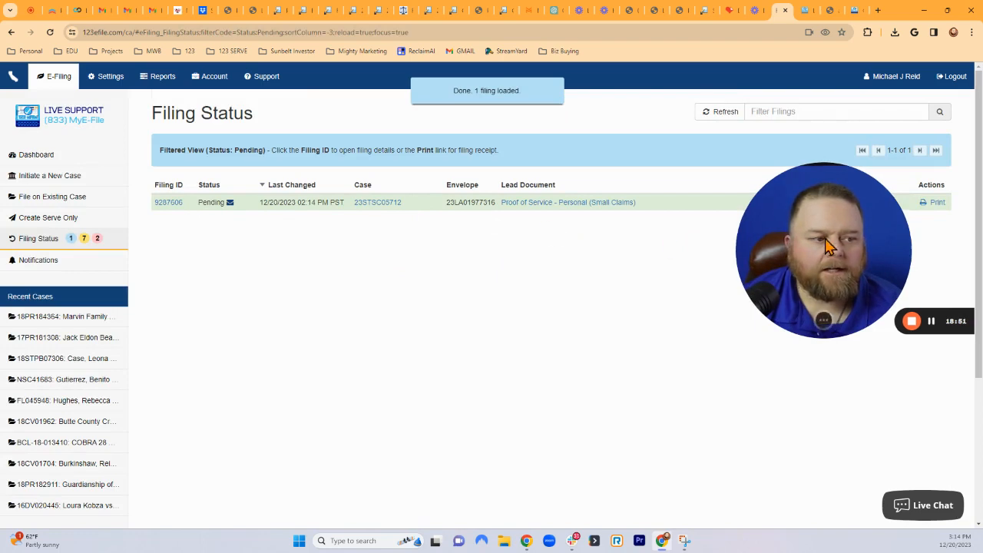
left_click_drag(828, 247, 756, 334)
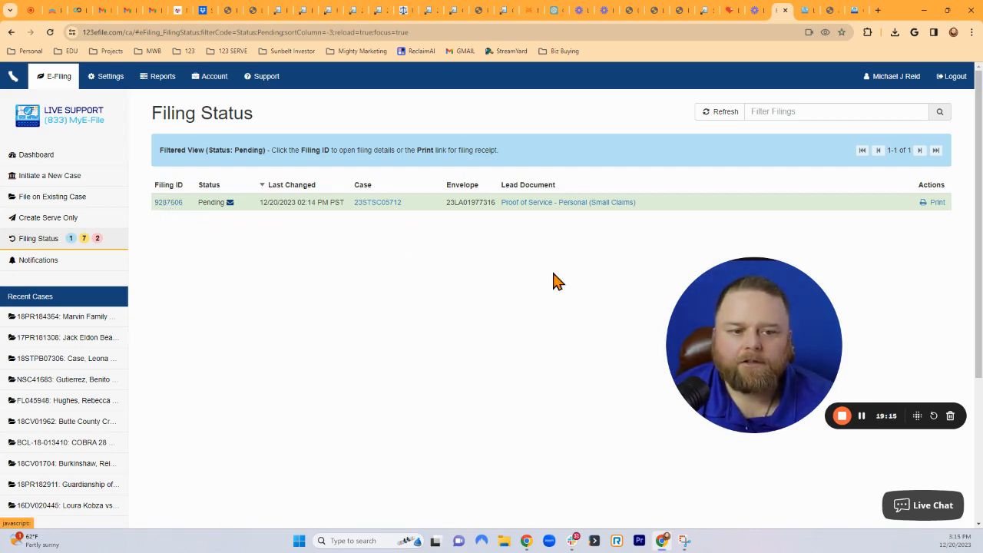
left_click_drag(739, 338, 744, 325)
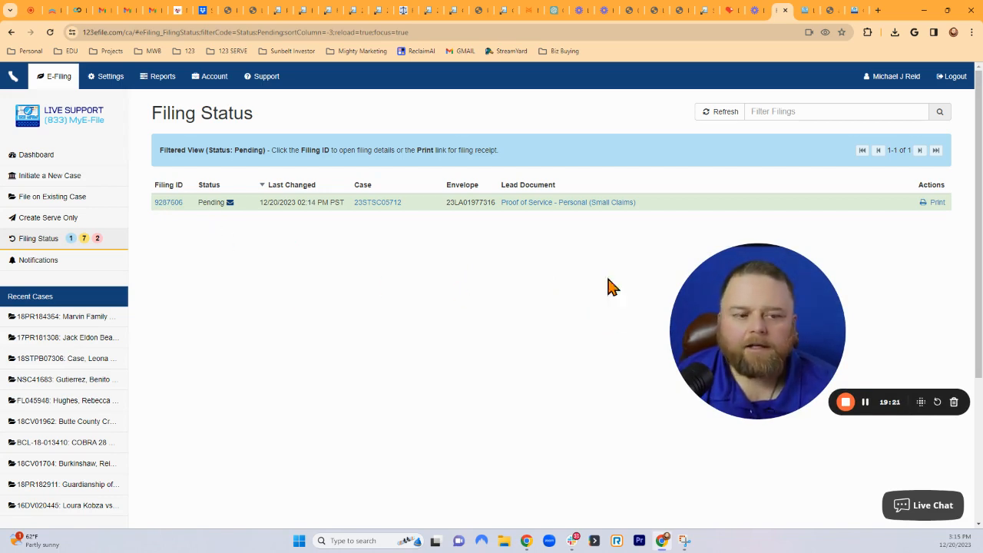
left_click_drag(765, 317, 226, 329)
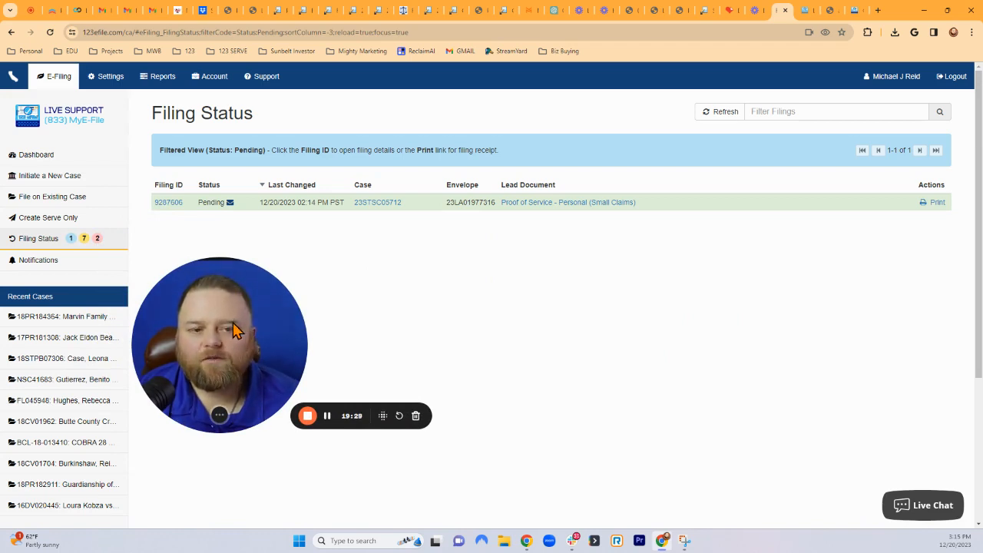
left_click_drag(206, 330, 216, 323)
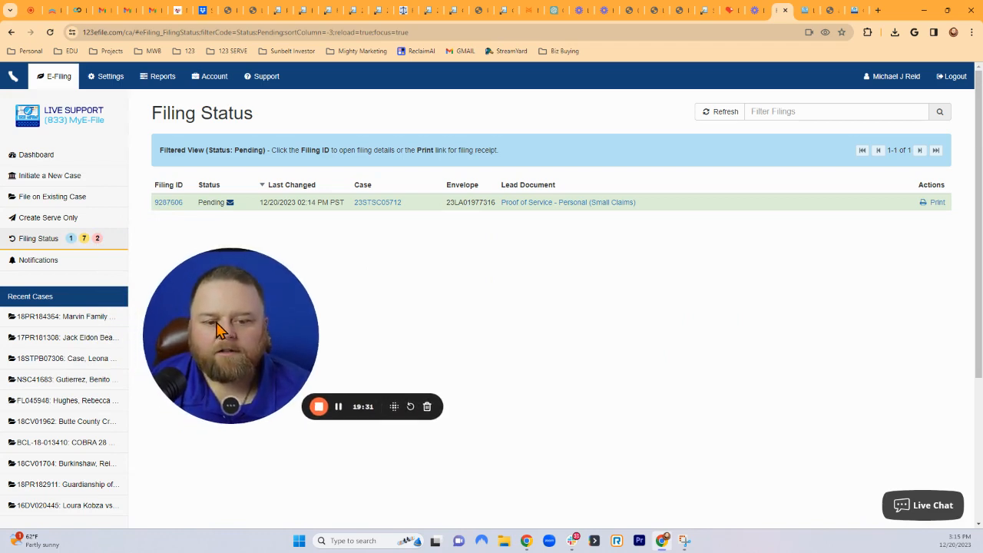